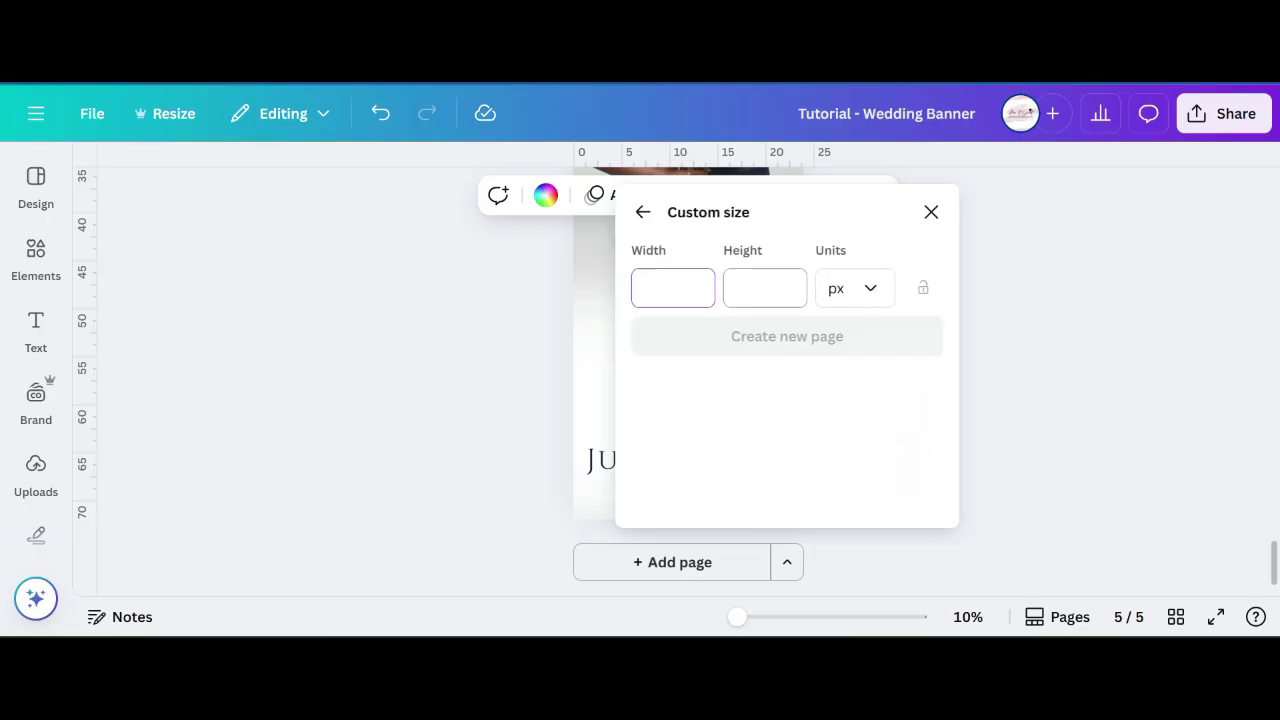
- Set the new page's custom size to 24 inches wide by 72 inches high
click(855, 288)
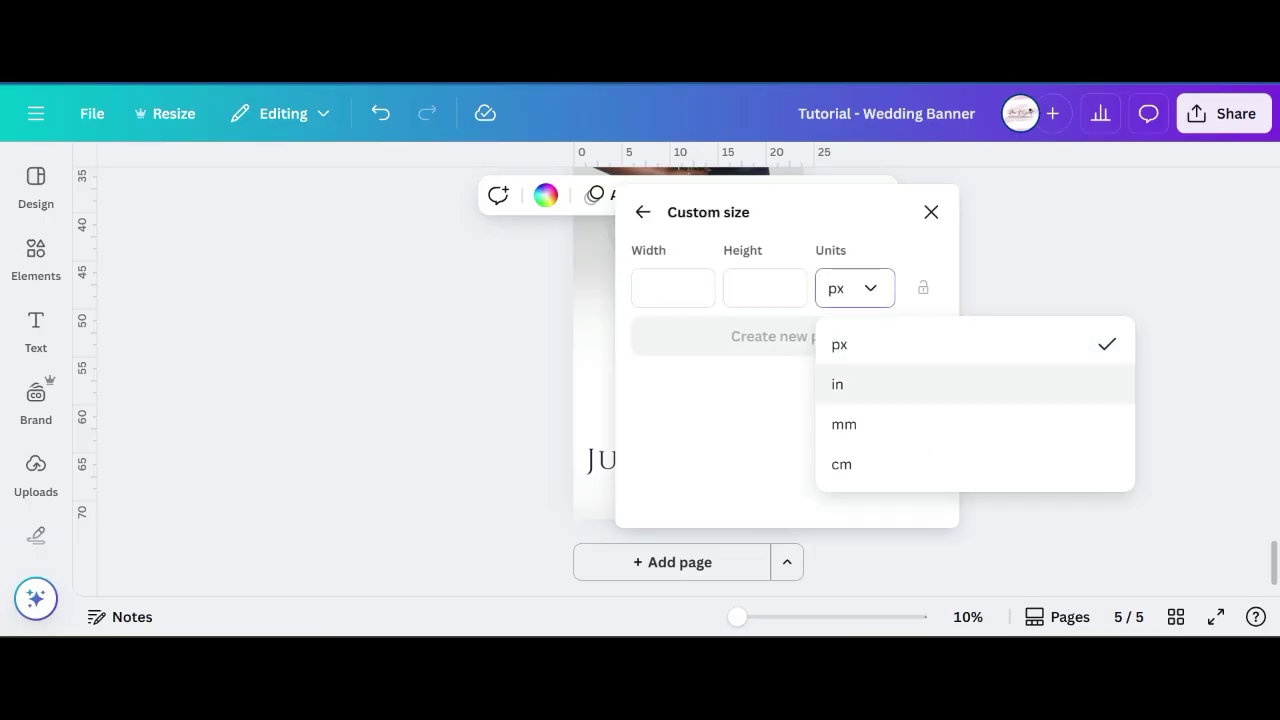
click(840, 384)
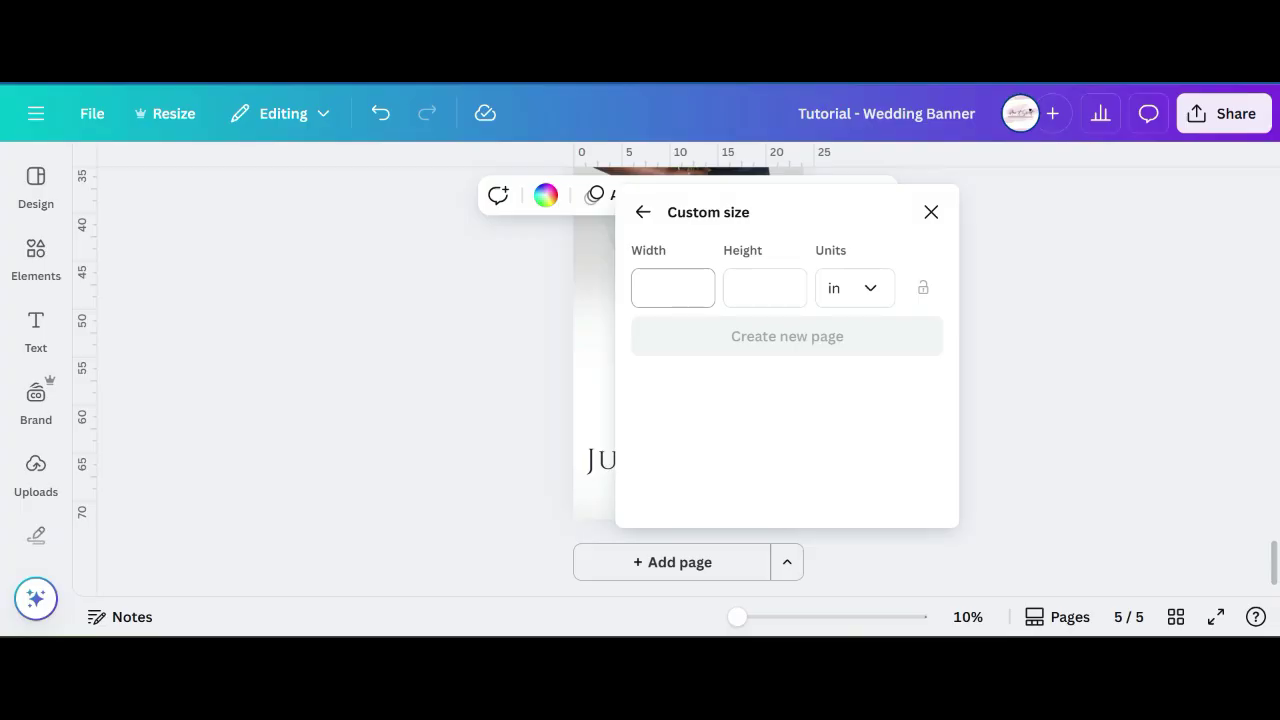
click(673, 288)
text(24)
click(765, 288)
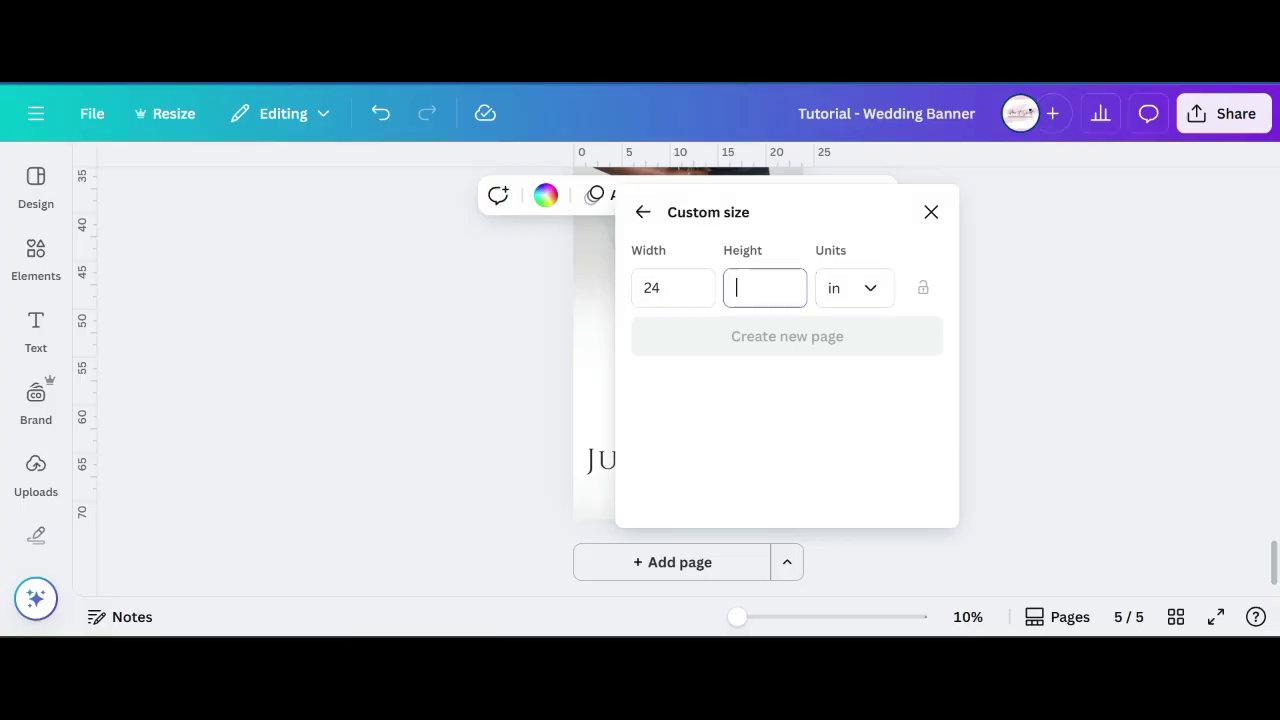
text(72)
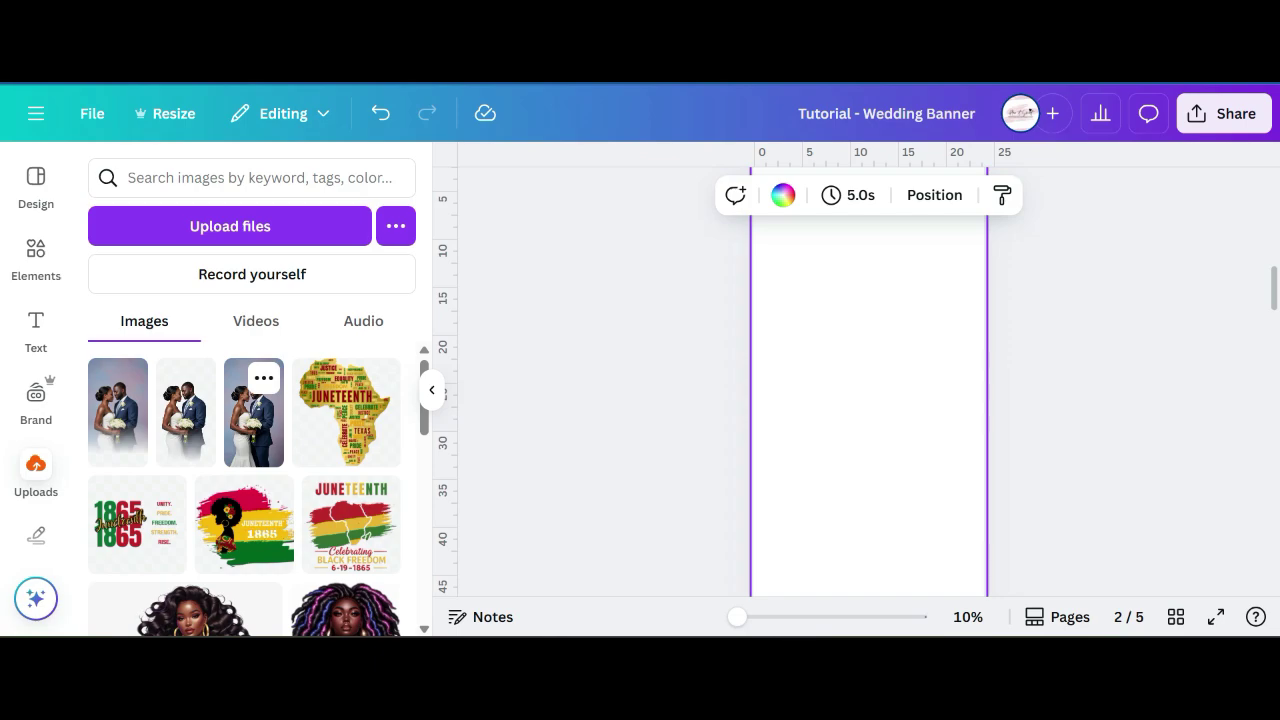
- Place the uploaded photo of the couple with the plain studio backdrop on the blank page and enlarge it to nearly the page width
click(253, 415)
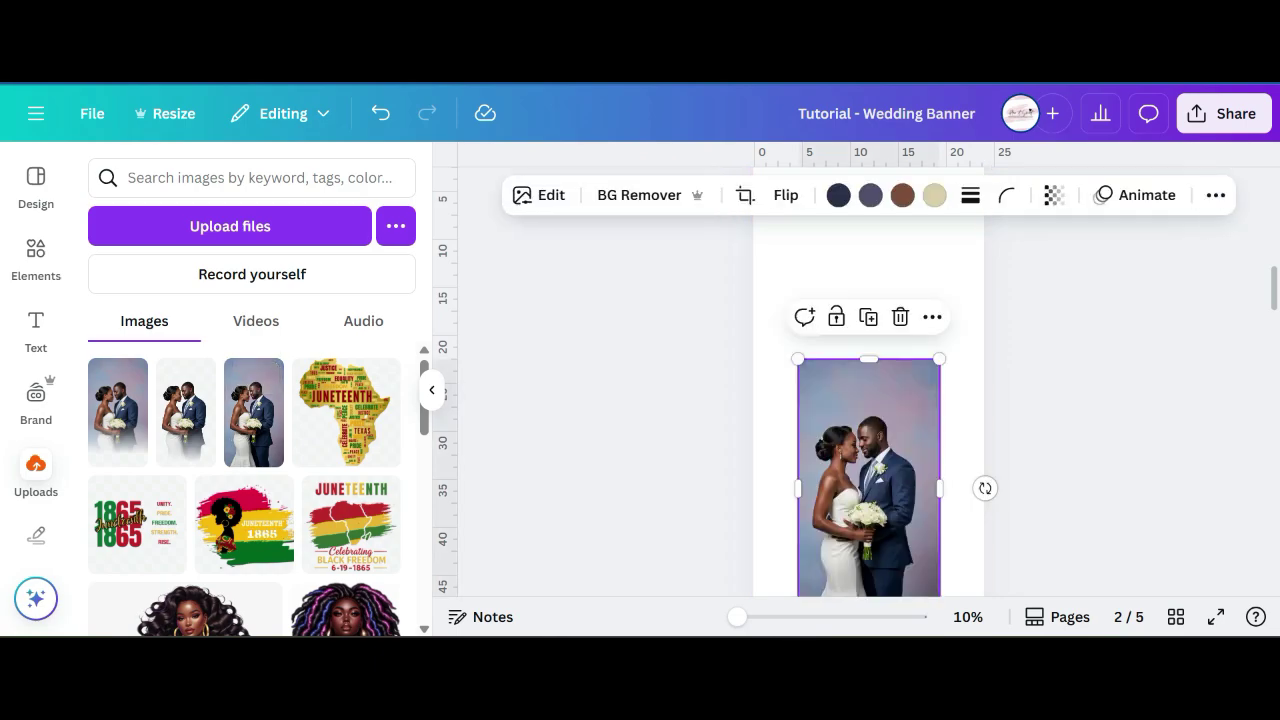
drag(939, 358, 970, 302)
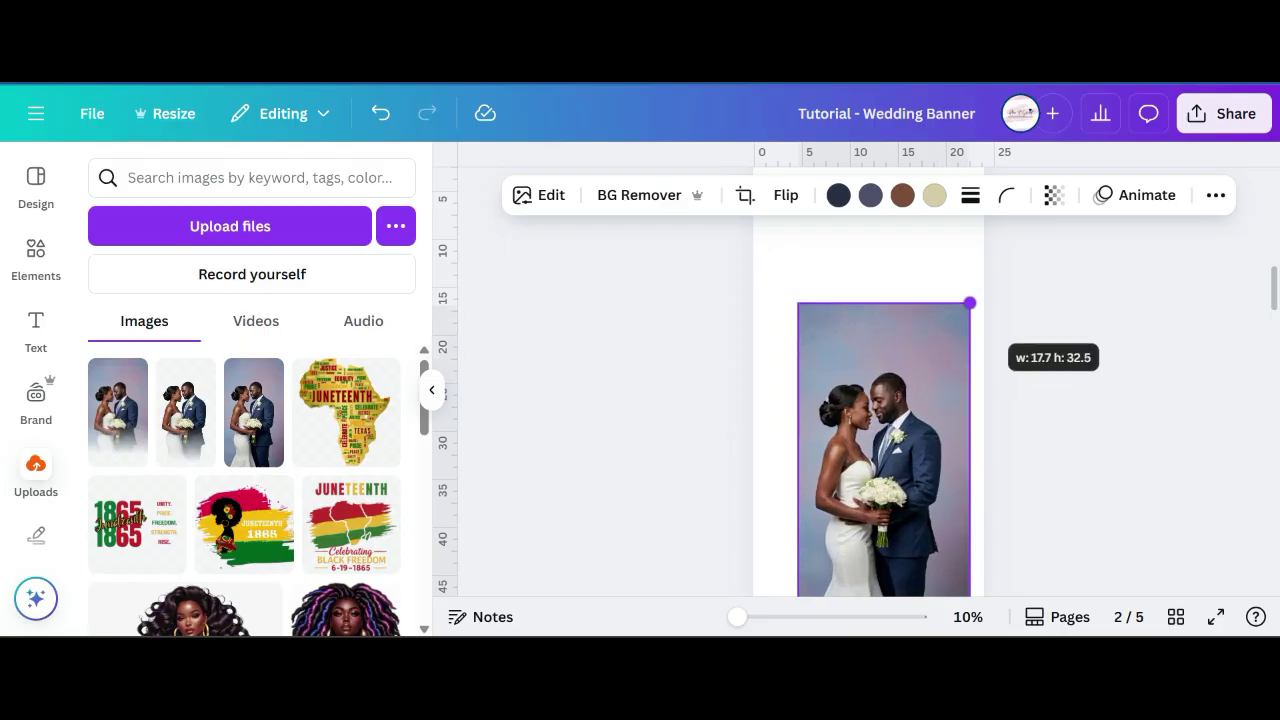
drag(798, 303, 765, 238)
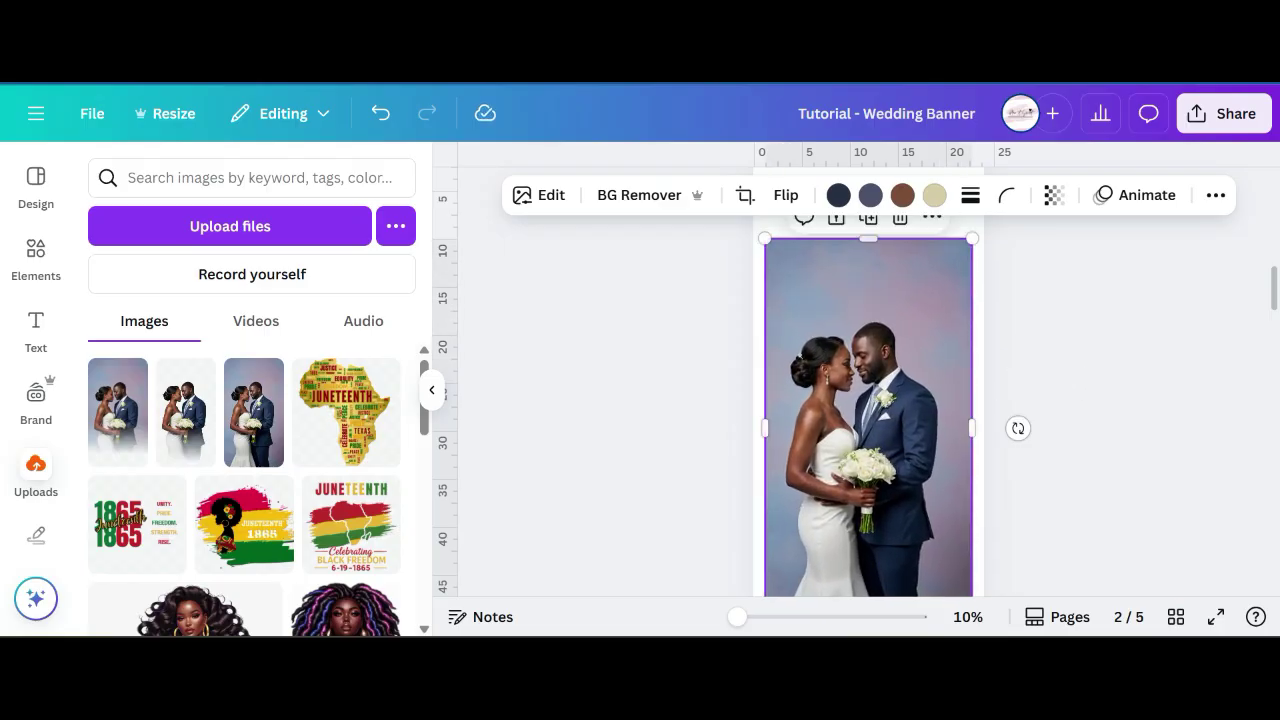
- Sample a light blue from the photo for the page background, adjust its shade, and settle on the slate blue document color
scroll(868, 382, up, 1)
click(965, 305)
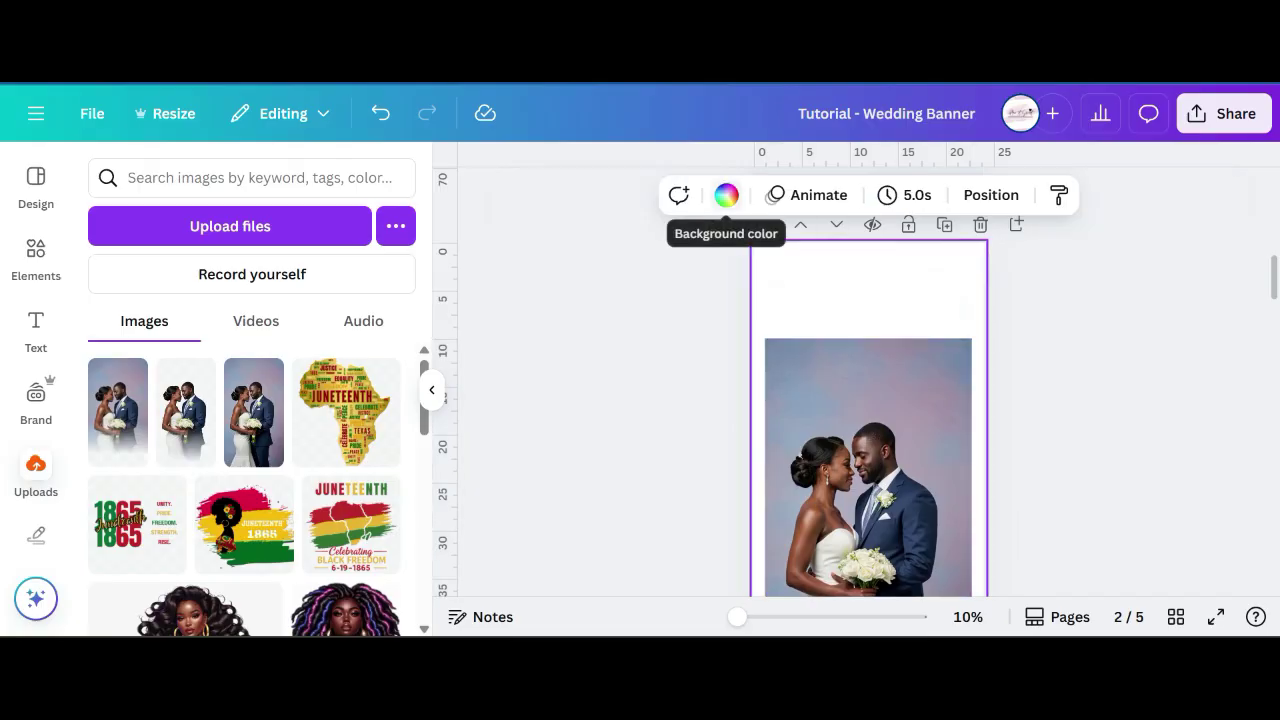
click(726, 195)
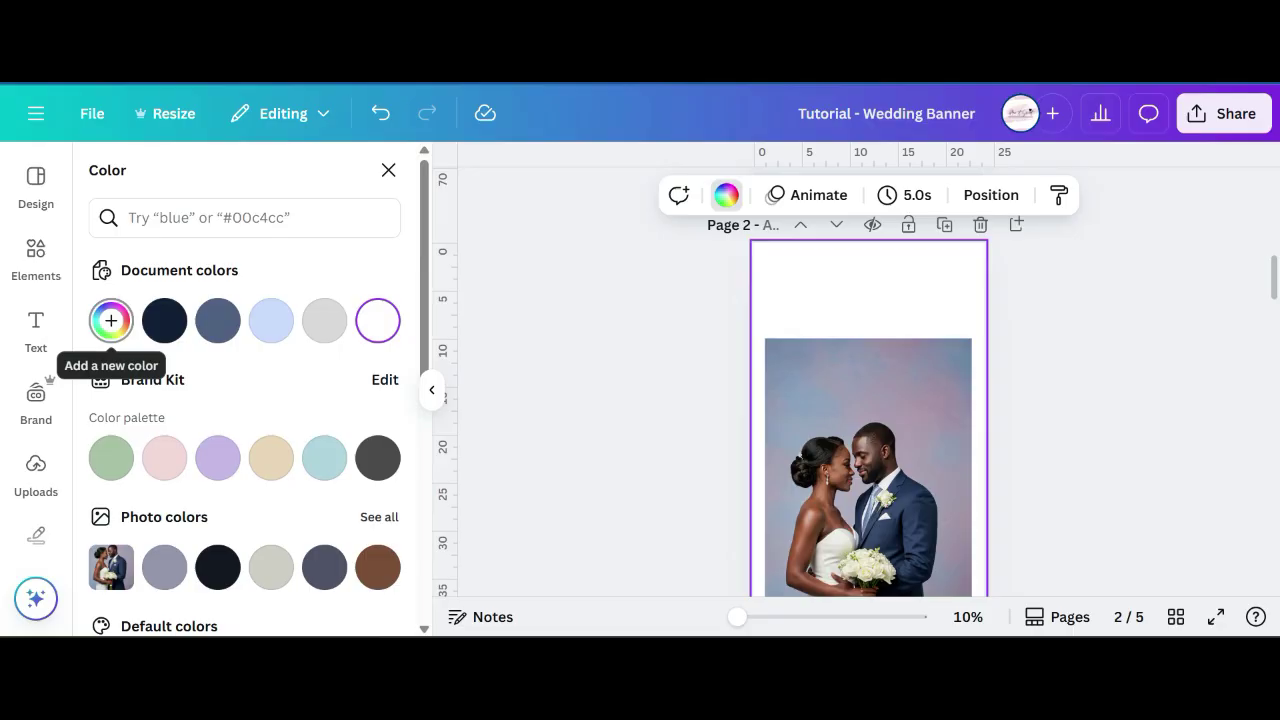
click(111, 320)
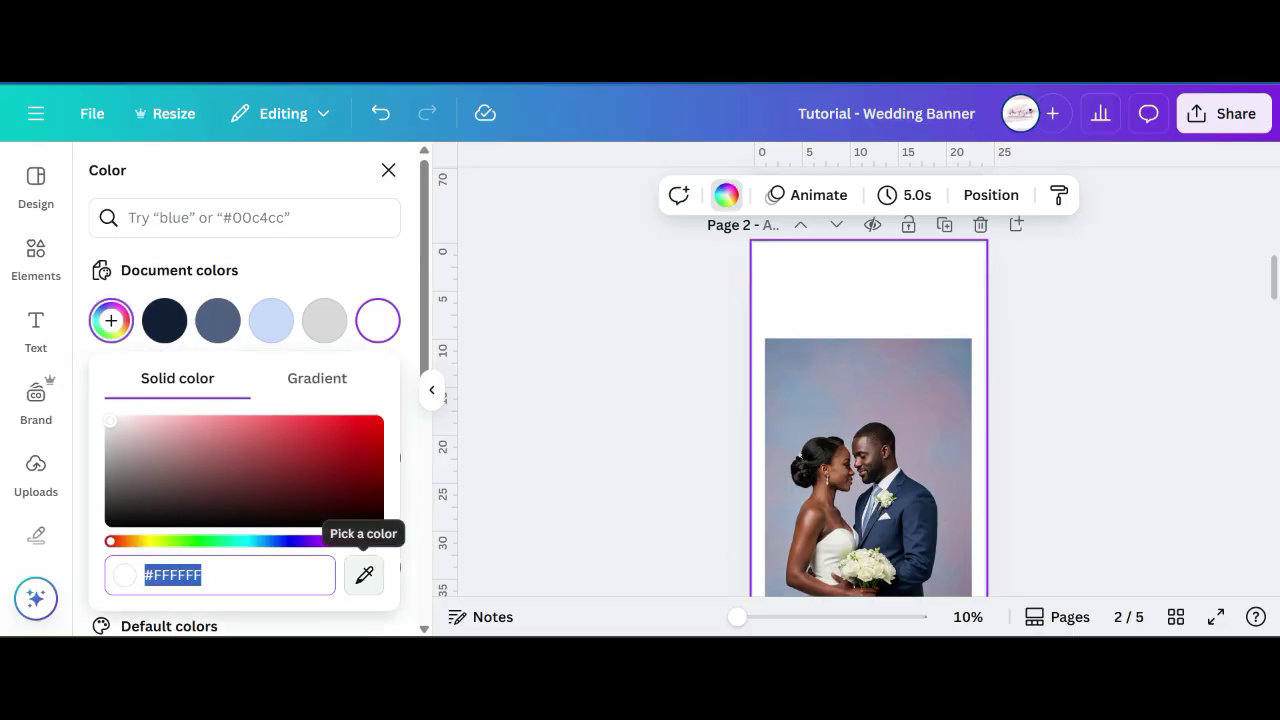
click(364, 575)
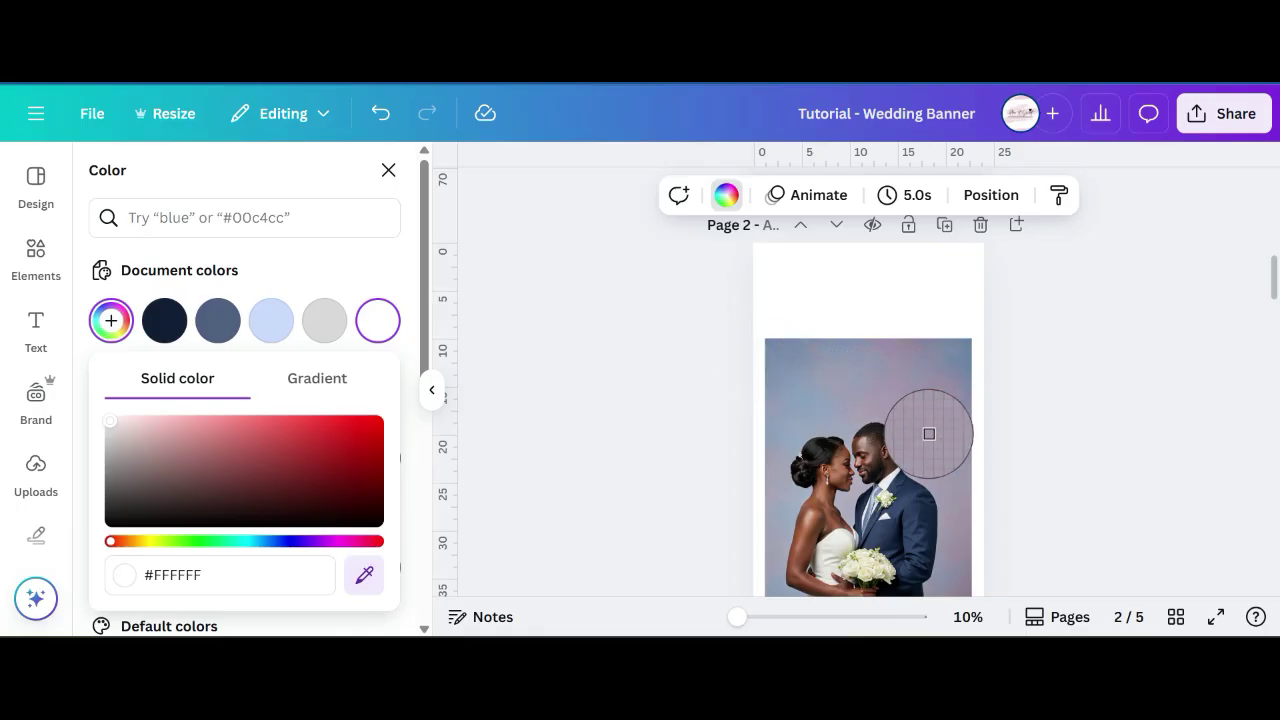
click(870, 509)
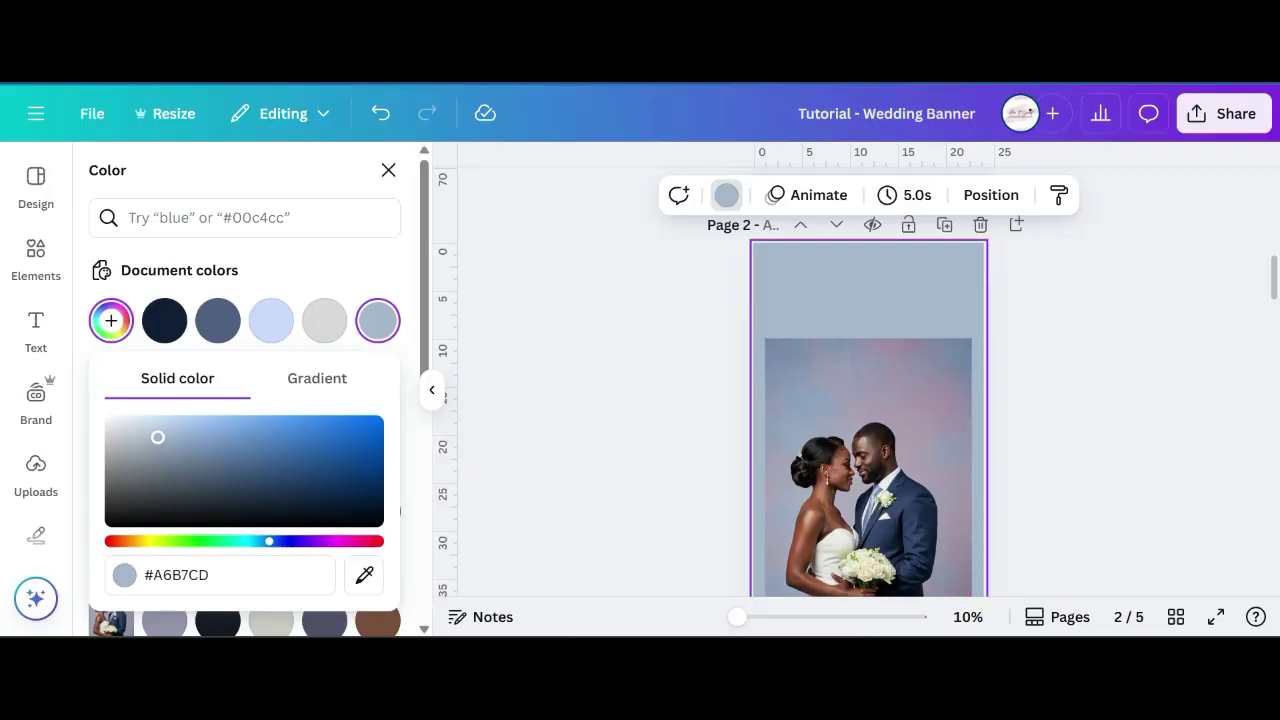
drag(158, 437, 158, 434)
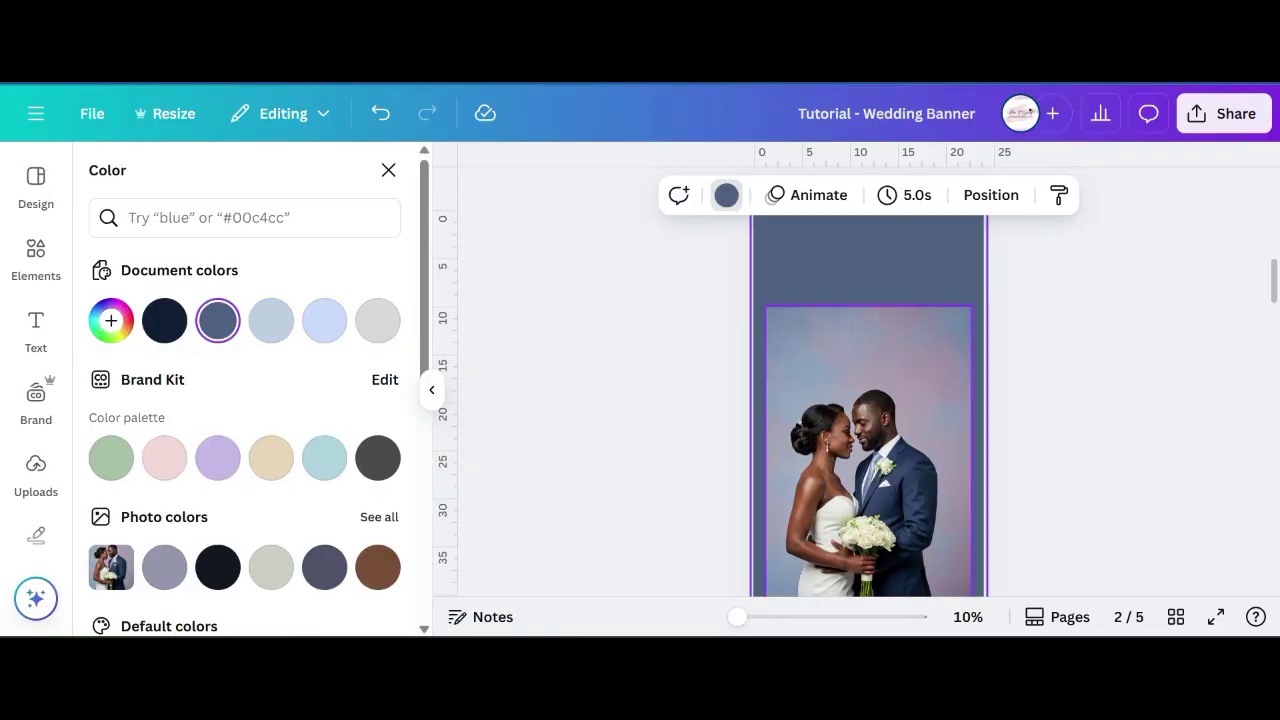
- Remove the couple photo's background and fit the cutout to the full page width, aligned with the page's upper edge
click(868, 455)
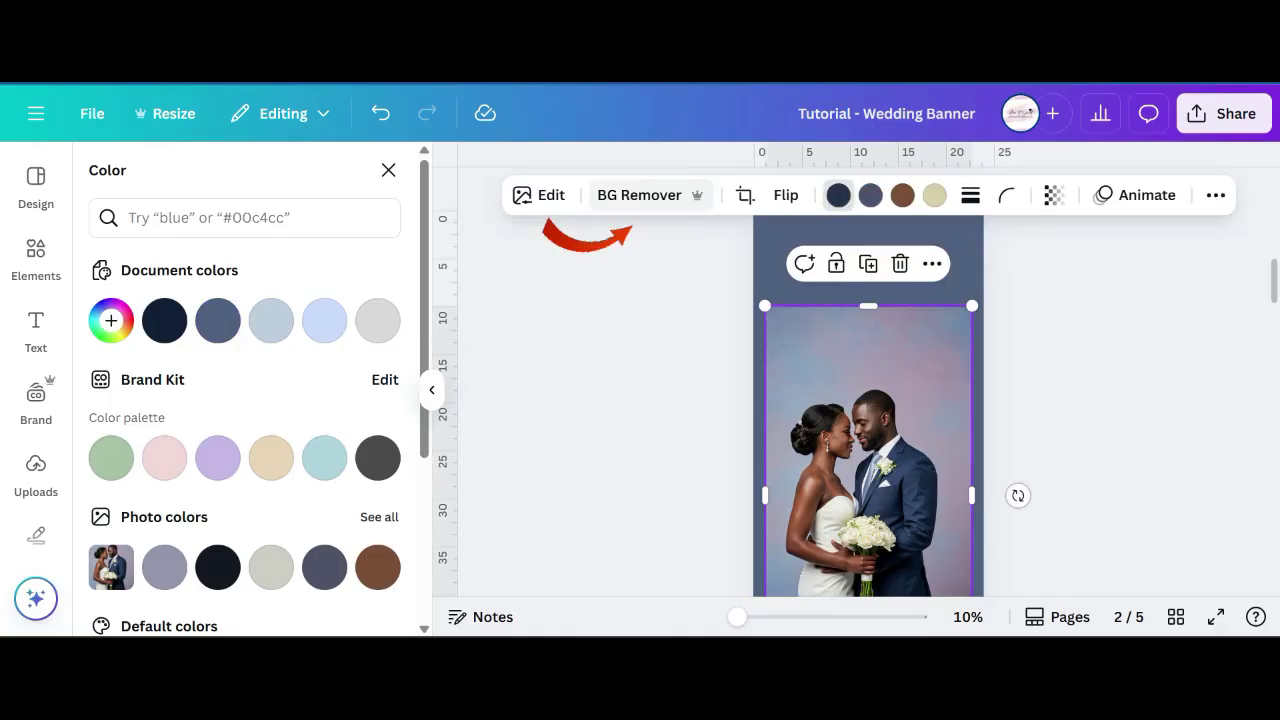
click(650, 195)
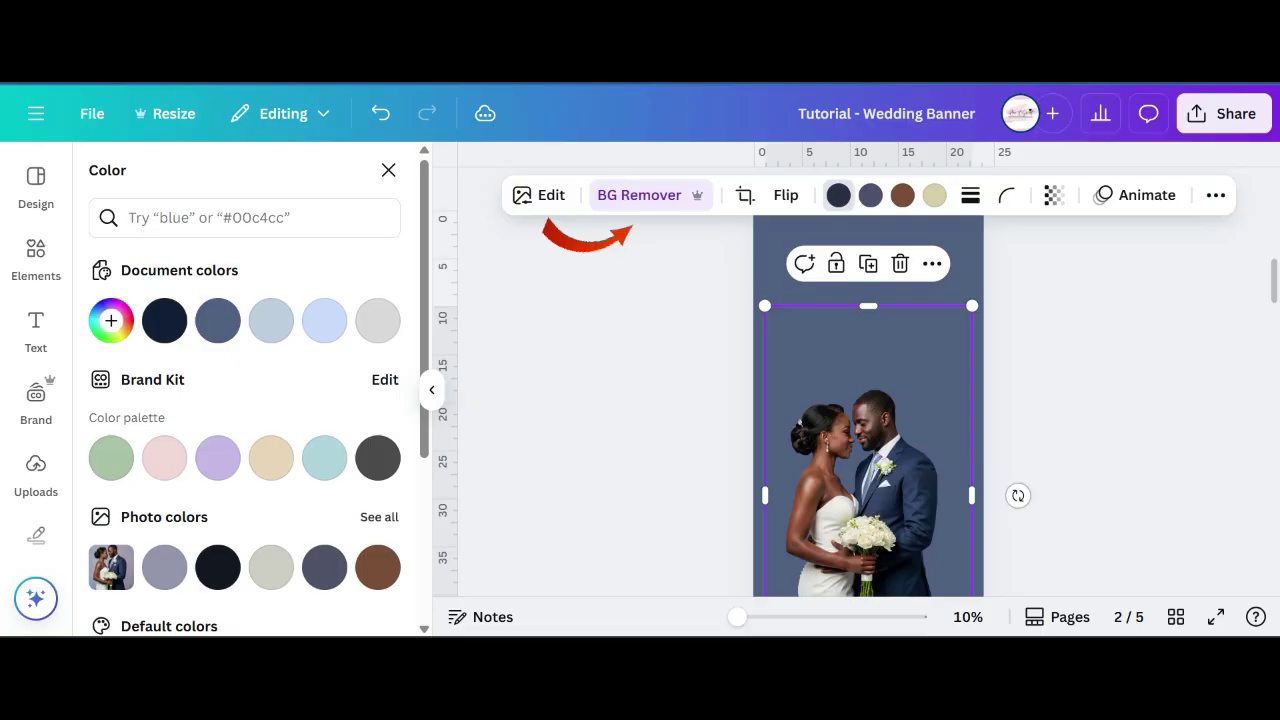
drag(972, 305, 983, 283)
drag(765, 283, 754, 263)
drag(868, 450, 868, 303)
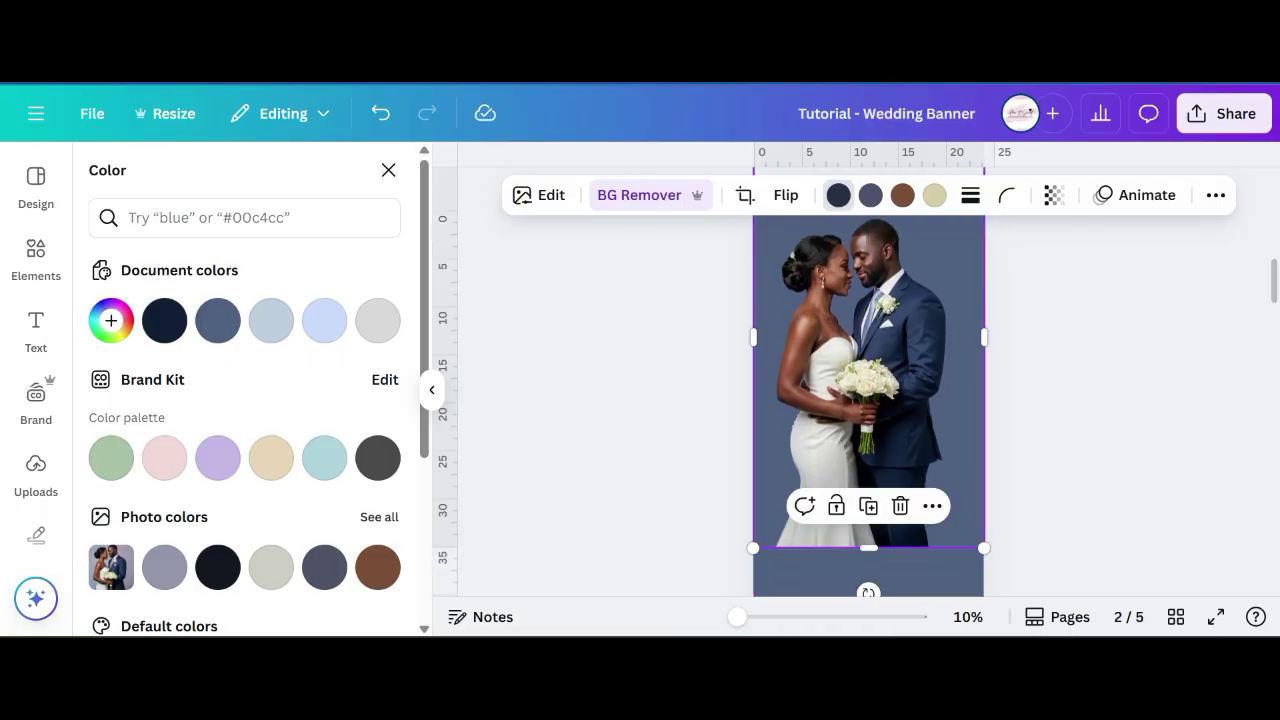
- Add margin guides on page 2: one horizontal just below the upper edge and two vertical at about 1.2 and 22.7 inches
scroll(868, 400, up, 3)
scroll(868, 400, down, 2)
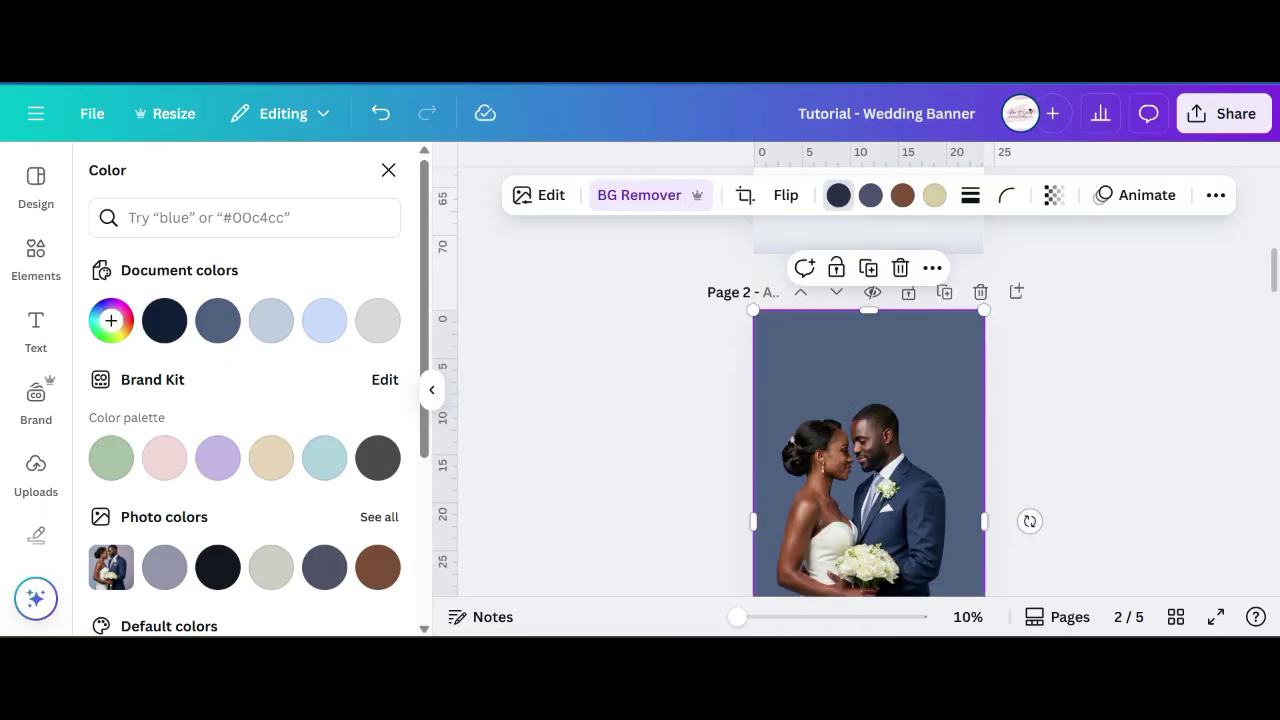
drag(443, 160, 443, 327)
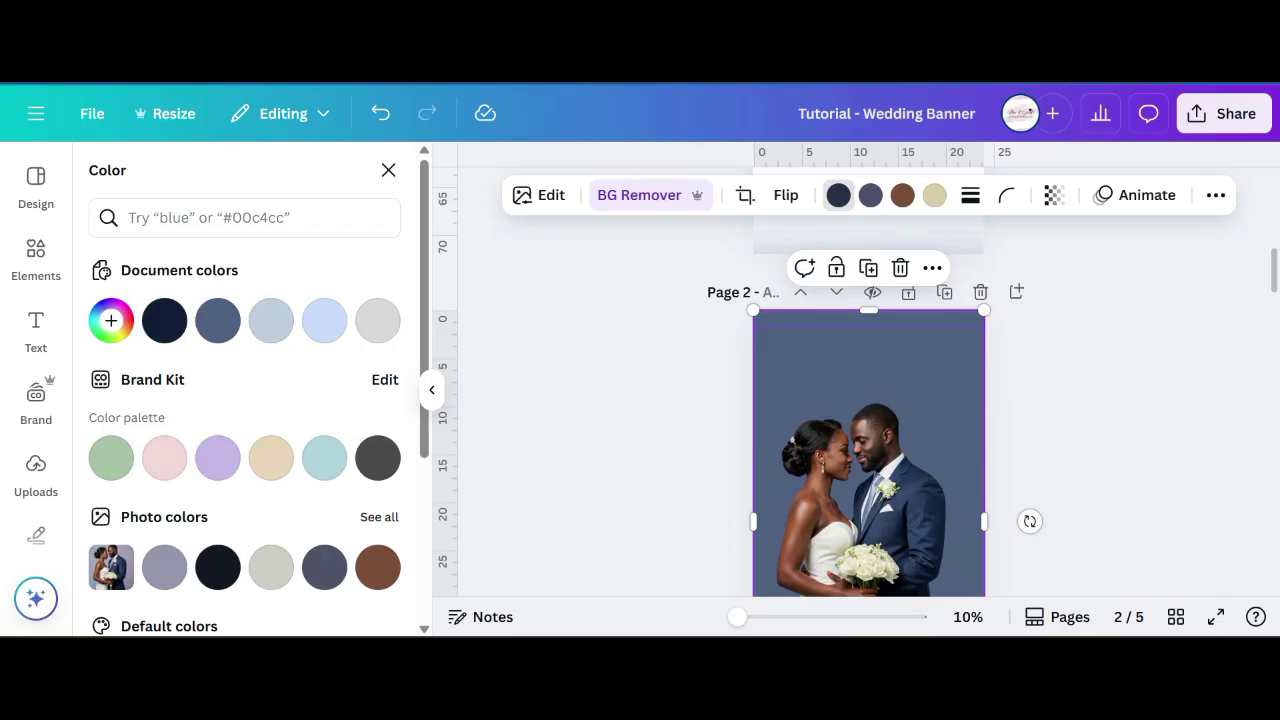
drag(445, 400, 765, 400)
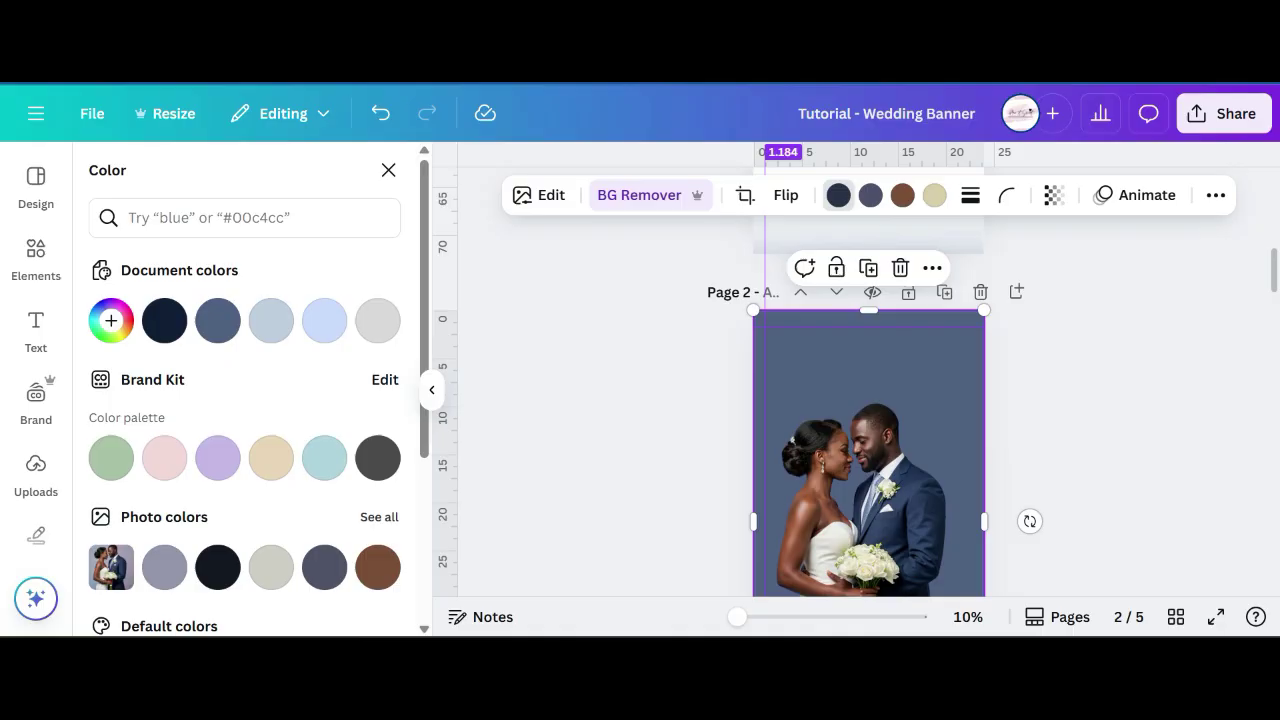
drag(765, 400, 766, 400)
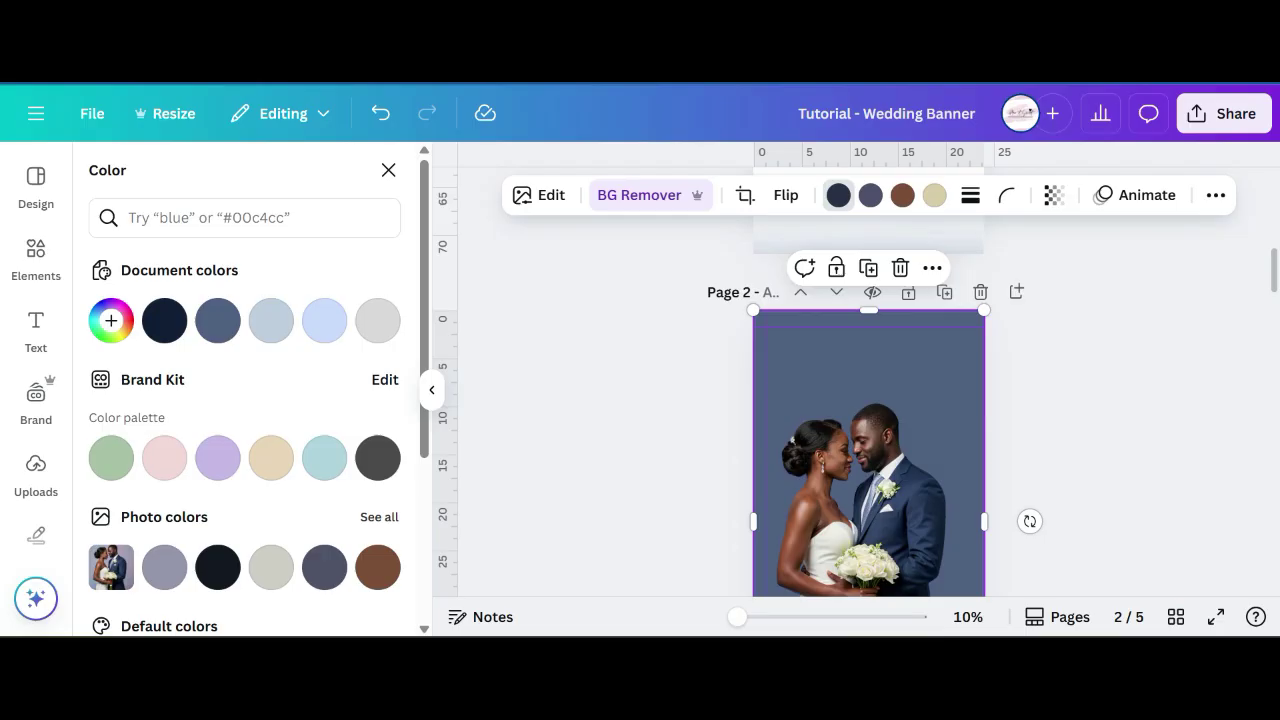
drag(444, 400, 973, 400)
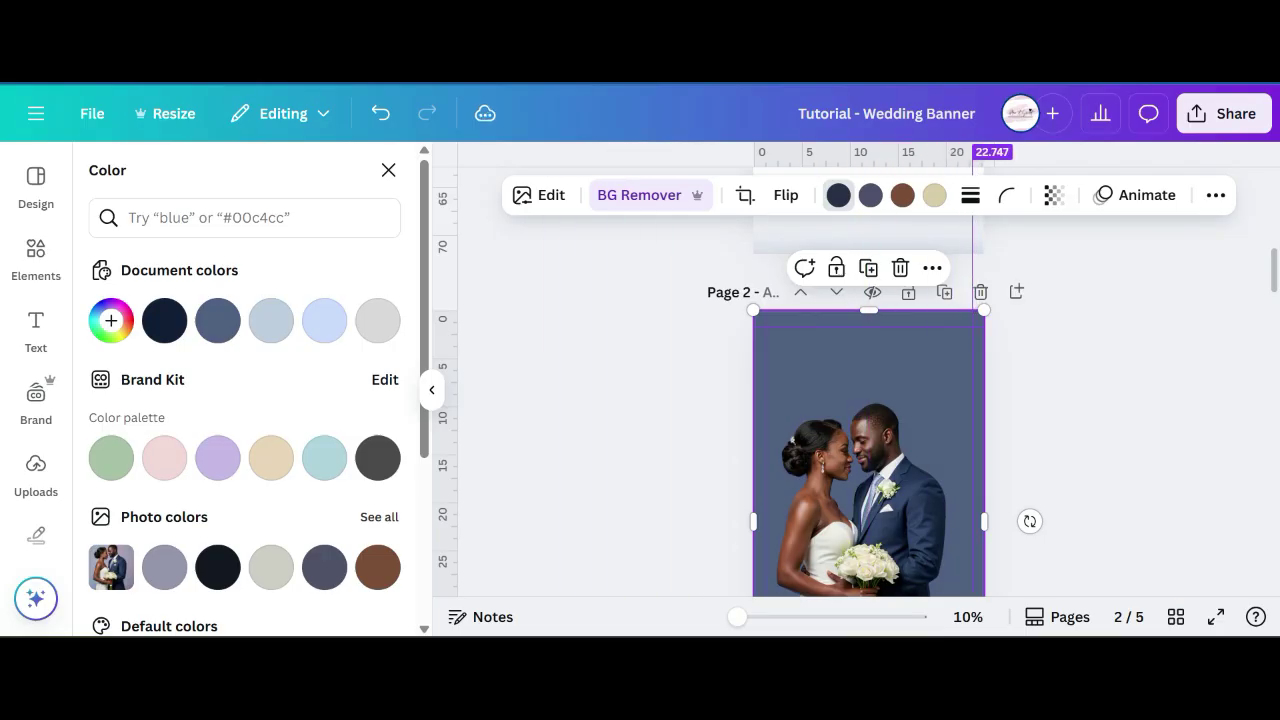
- Open Image Blender for the couple cutout and apply its Linear blend
scroll(868, 420, down, 2)
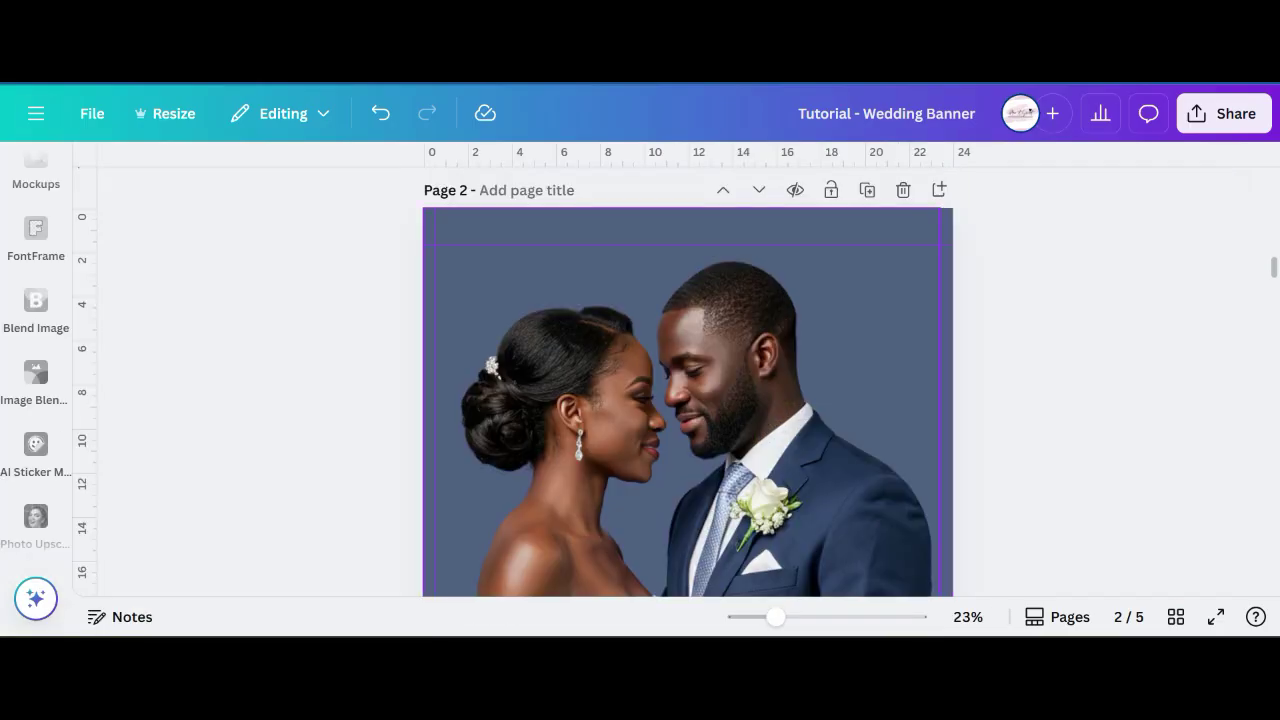
click(682, 420)
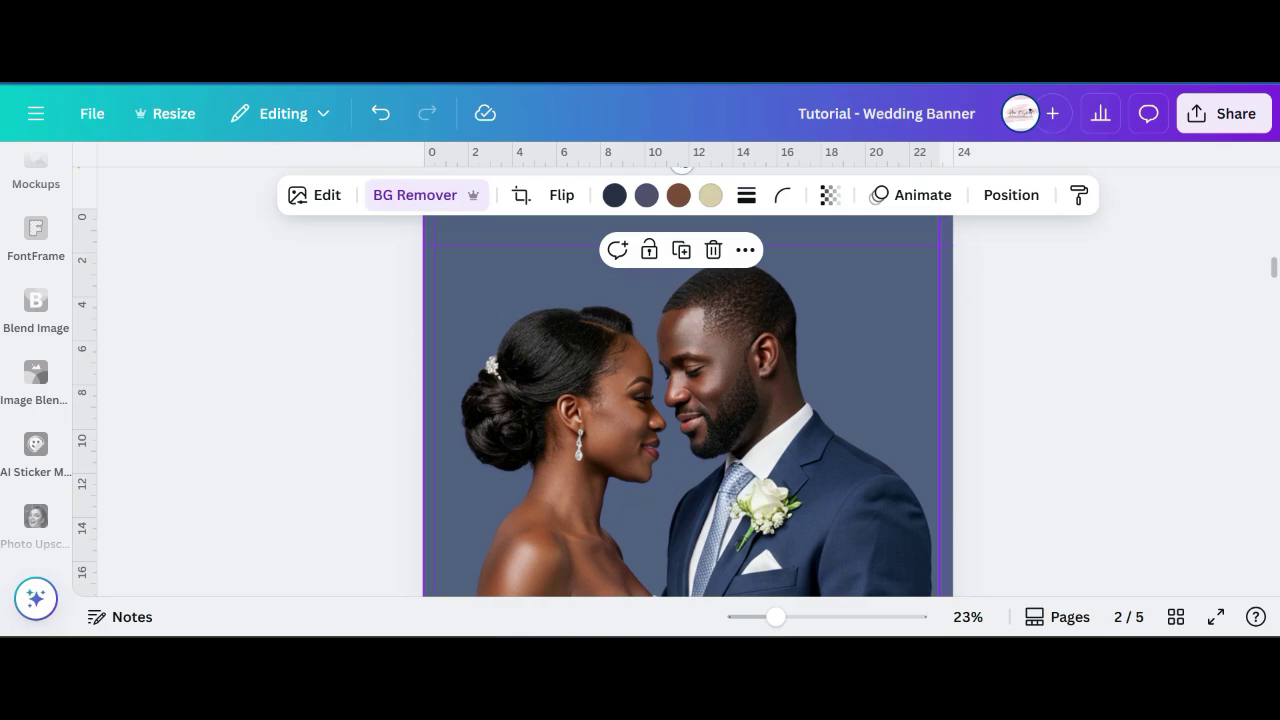
scroll(688, 400, down, 5)
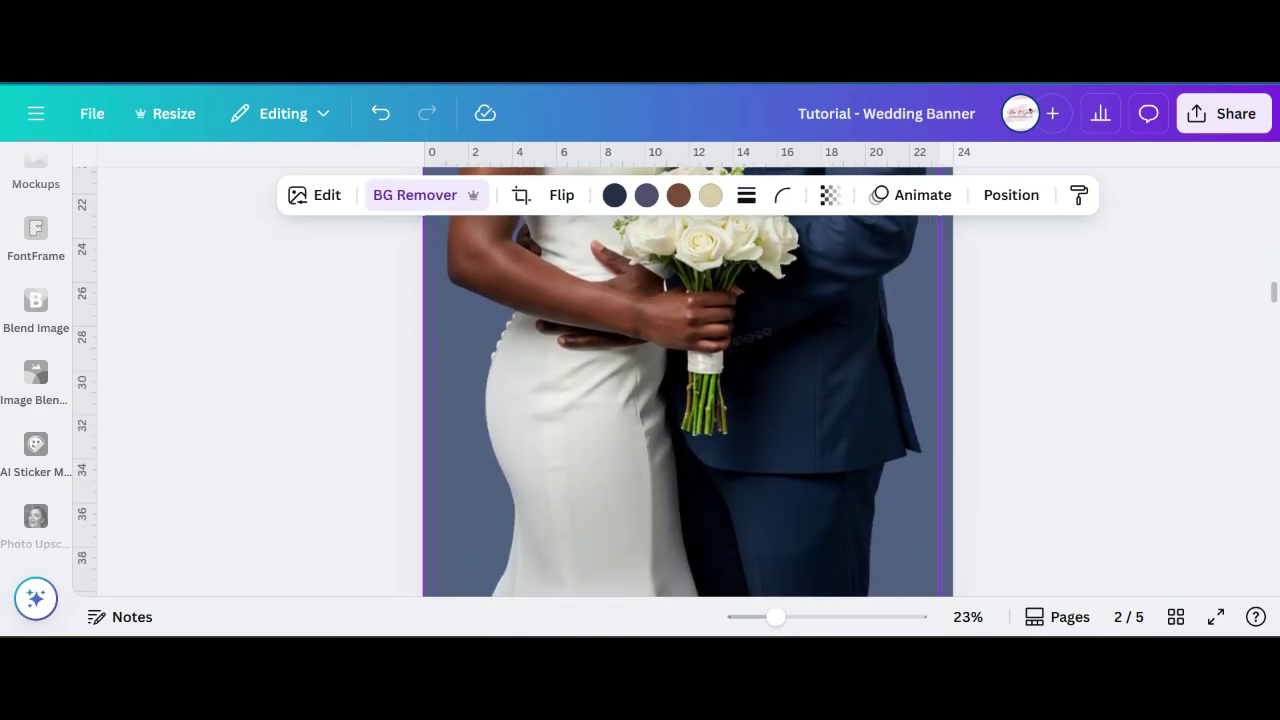
scroll(688, 400, down, 3)
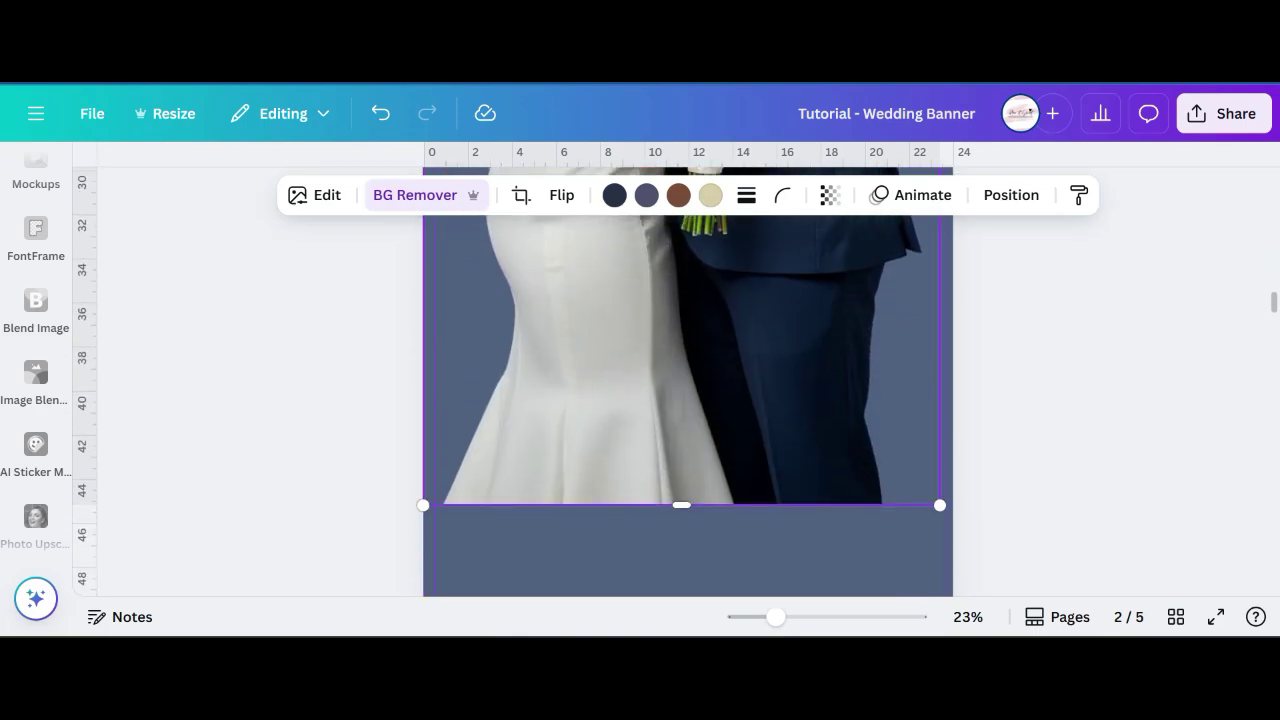
click(1040, 400)
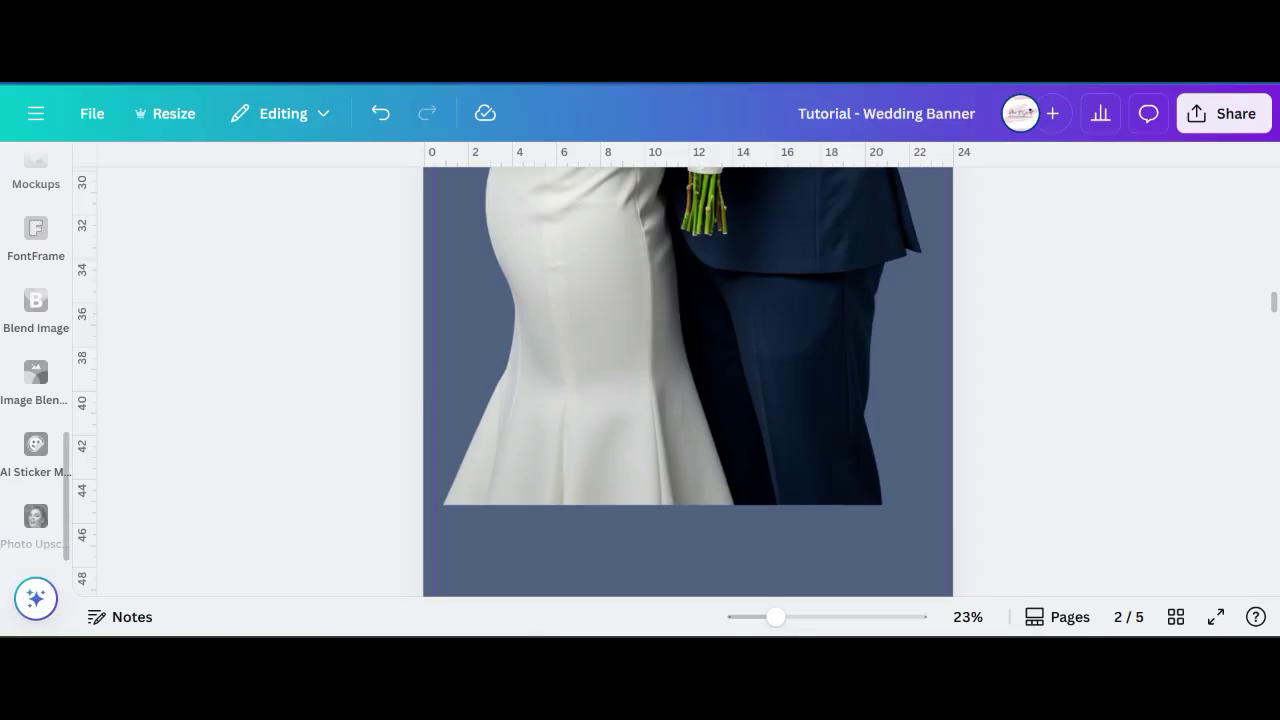
scroll(36, 372, down, 1)
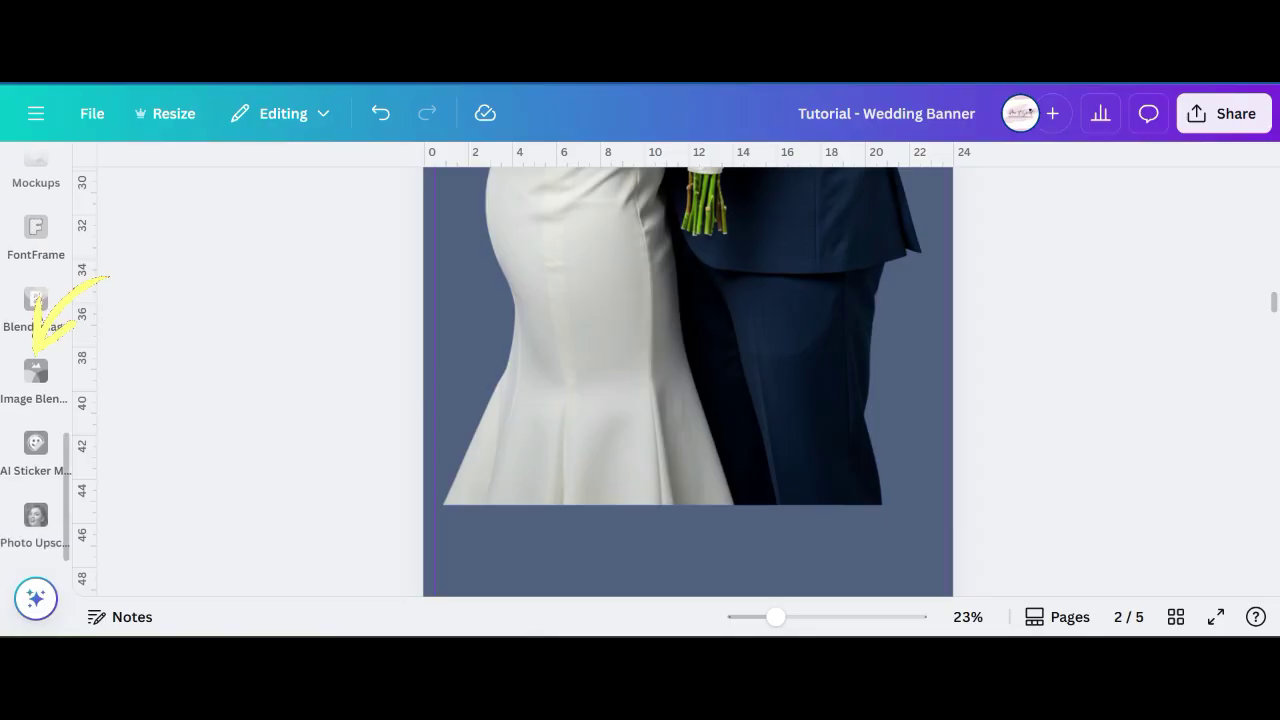
click(36, 371)
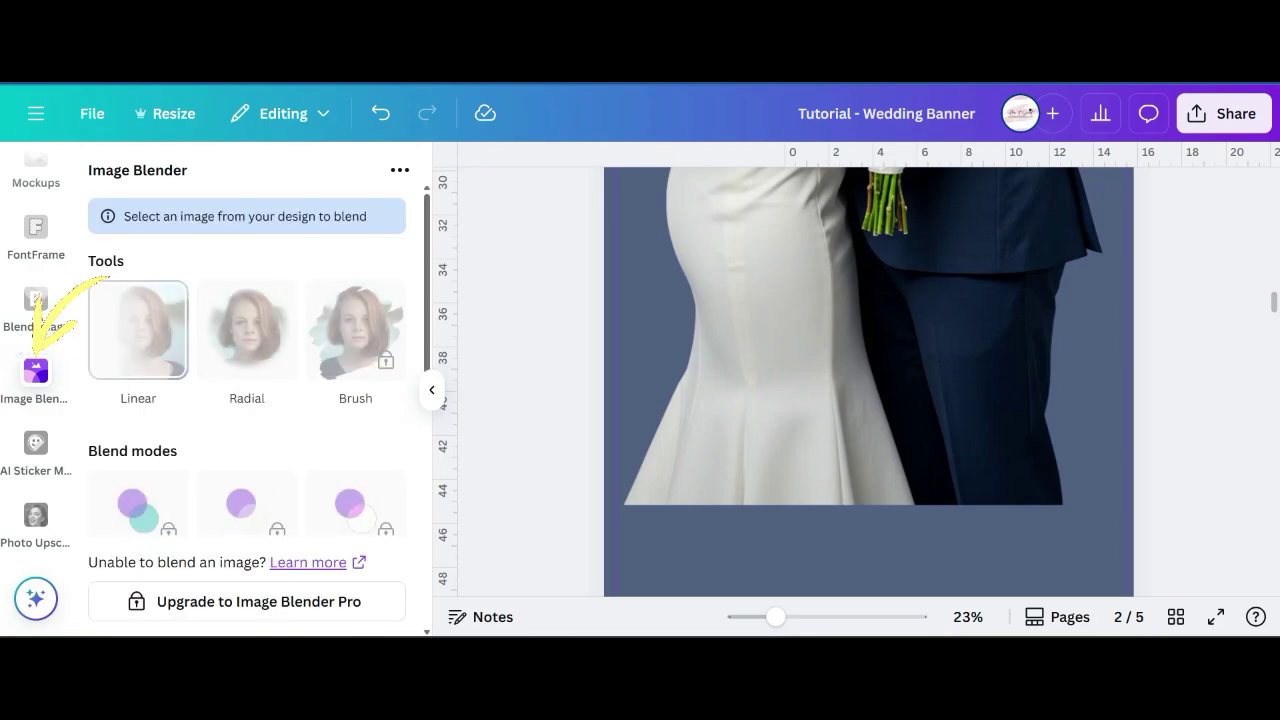
click(800, 370)
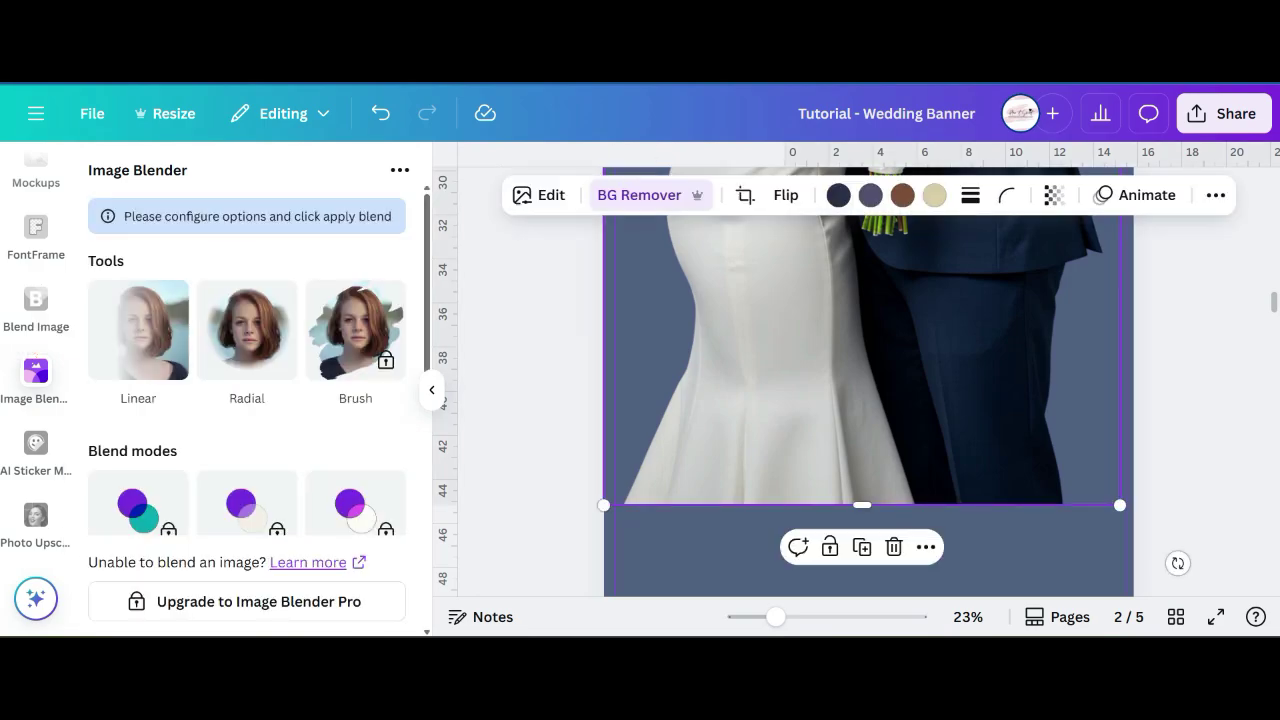
click(138, 330)
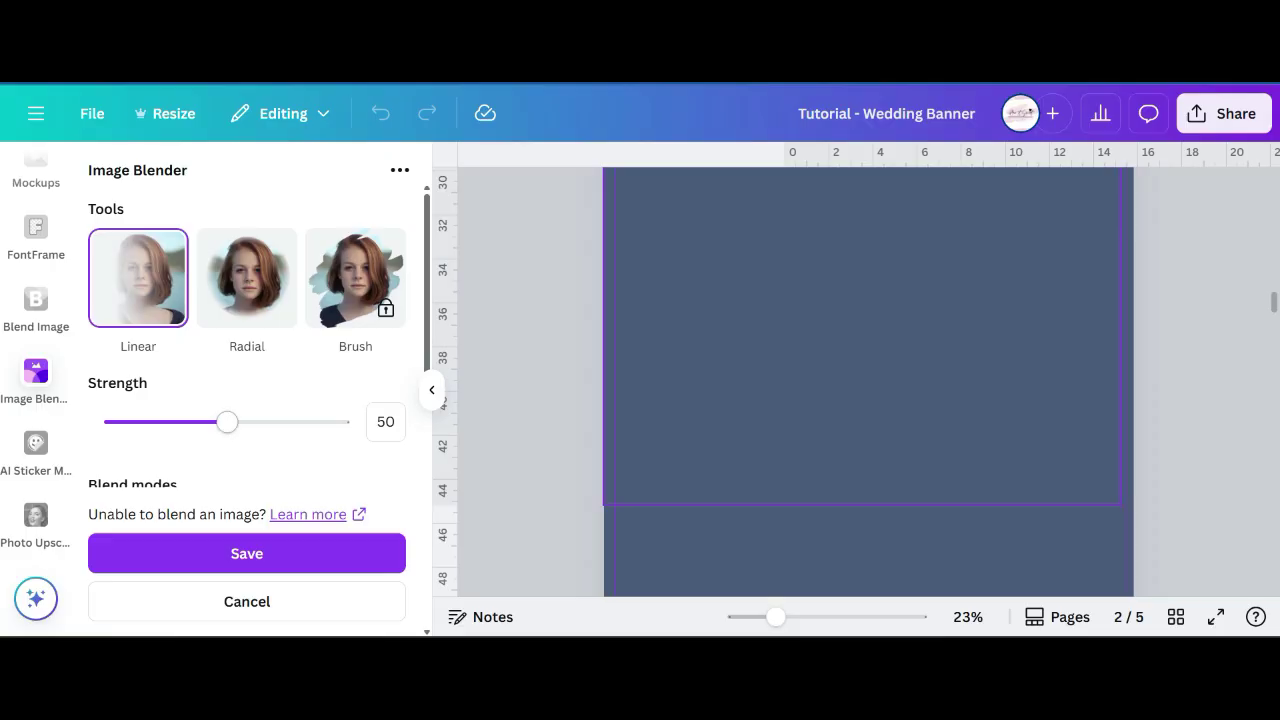
- Shift the couple cutout's linear blend down so the fade starts at about 20 inches and ends at about 41 inches
scroll(868, 382, up, 4)
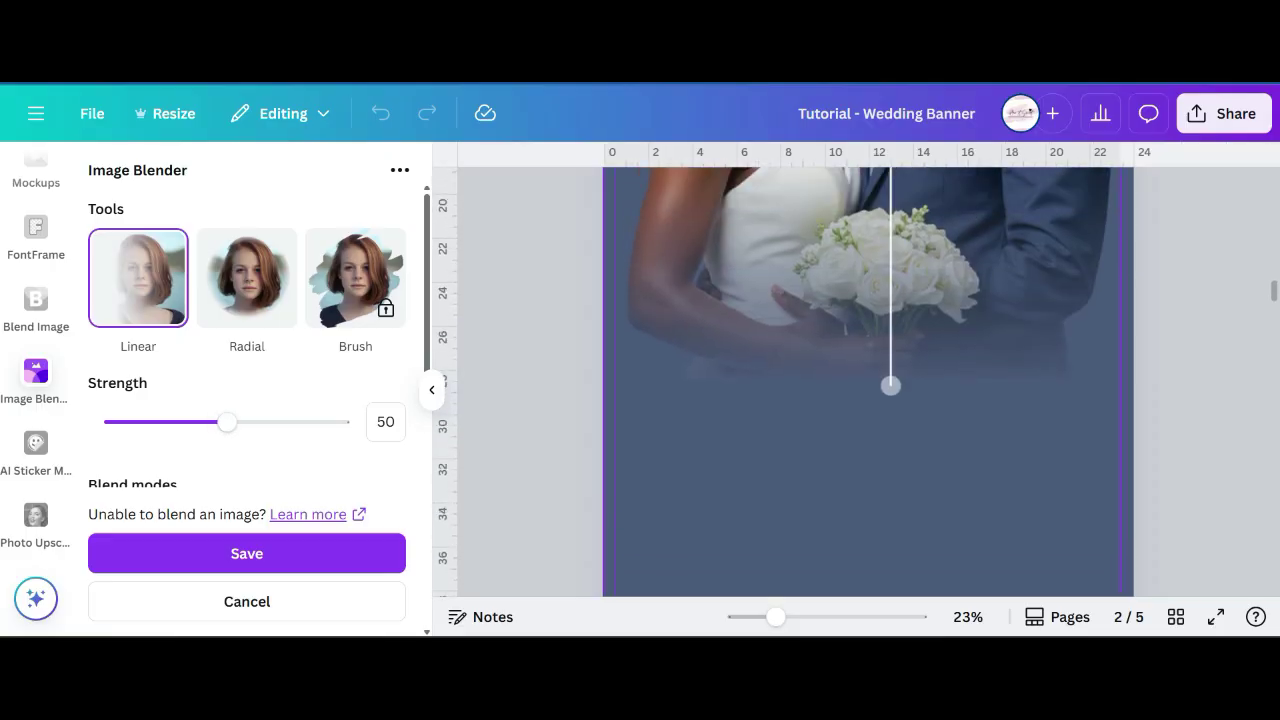
scroll(868, 380, up, 1)
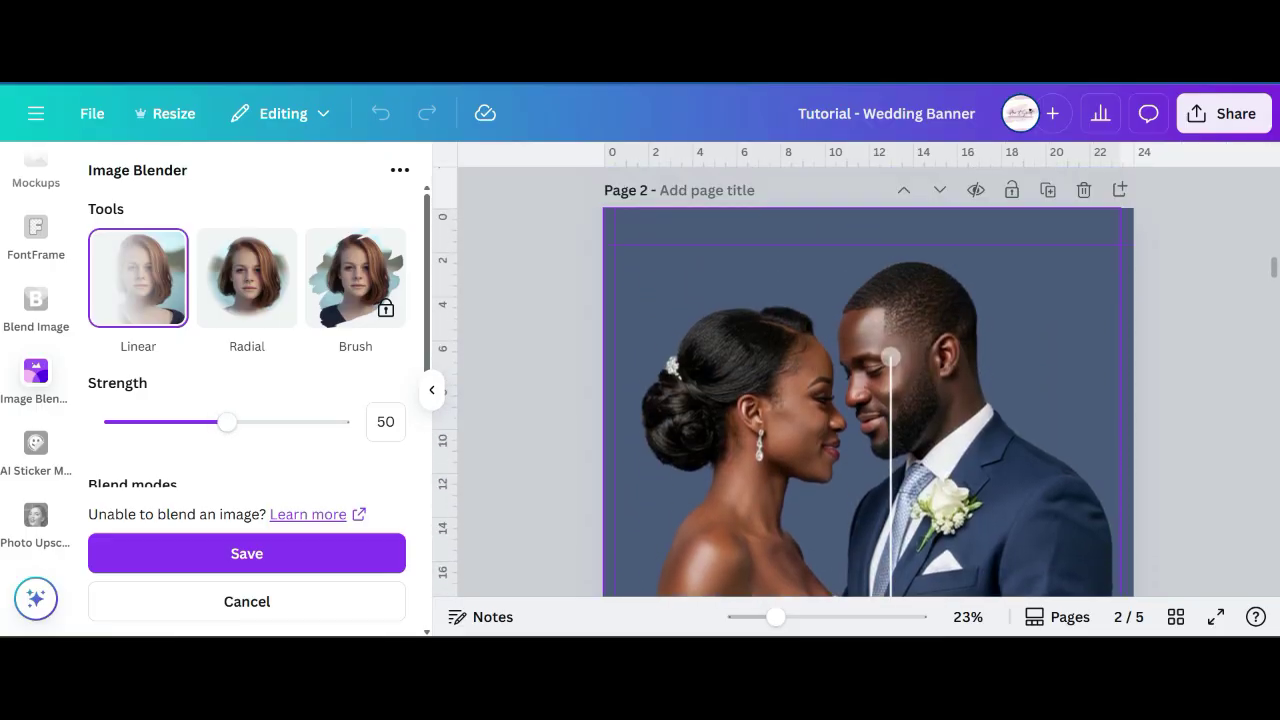
scroll(868, 380, down, 4)
scroll(868, 380, up, 2)
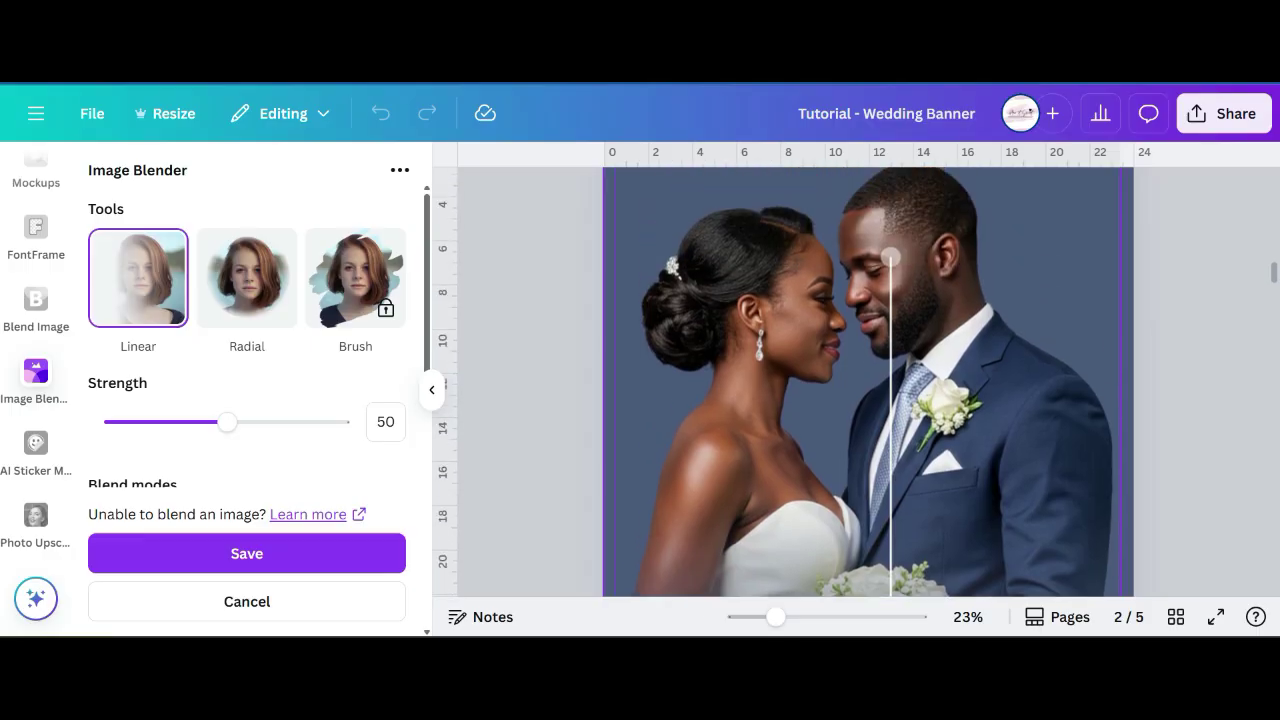
scroll(868, 380, down, 5)
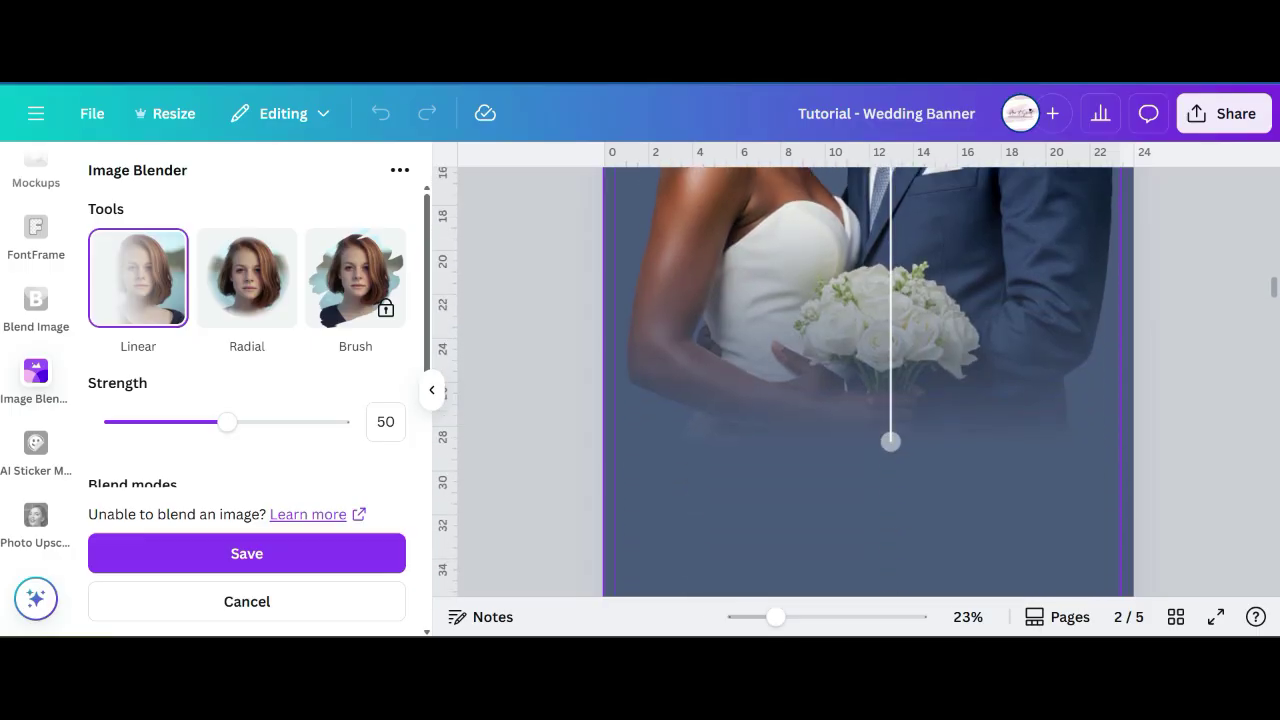
drag(776, 617, 778, 617)
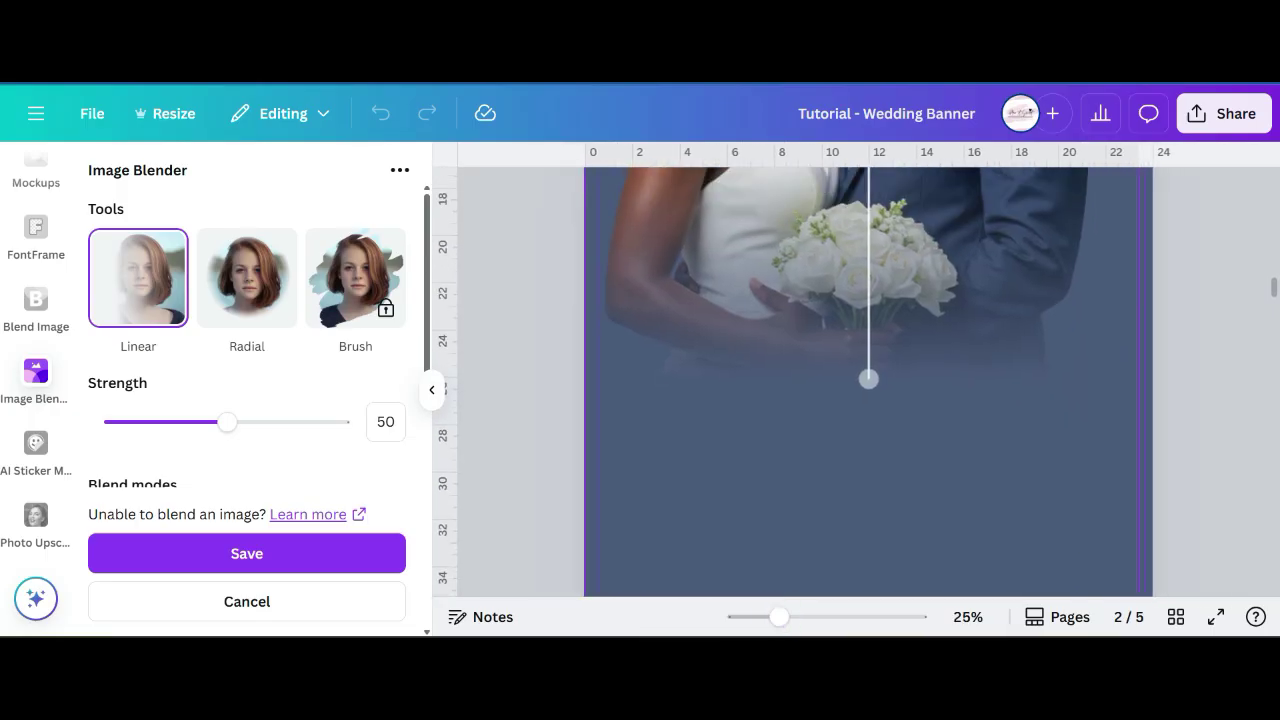
scroll(868, 380, up, 5)
scroll(868, 380, up, 2)
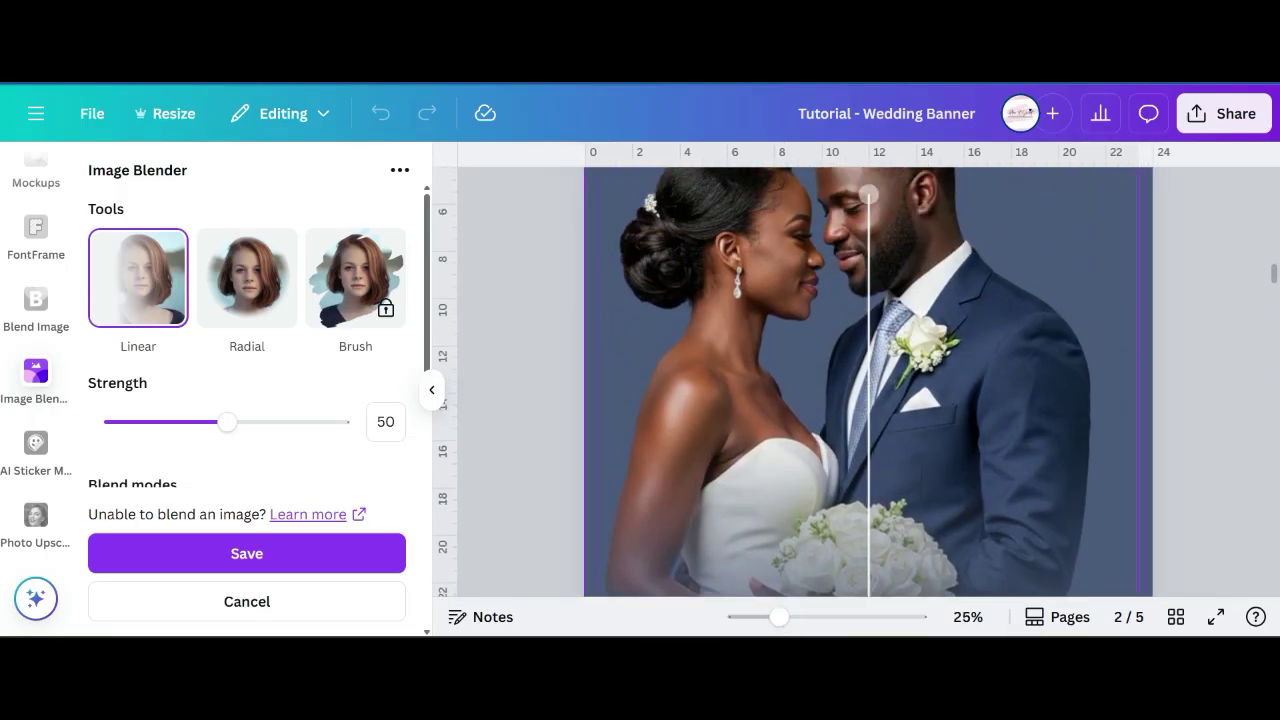
drag(868, 194, 874, 546)
scroll(872, 351, down, 3)
scroll(874, 546, down, 4)
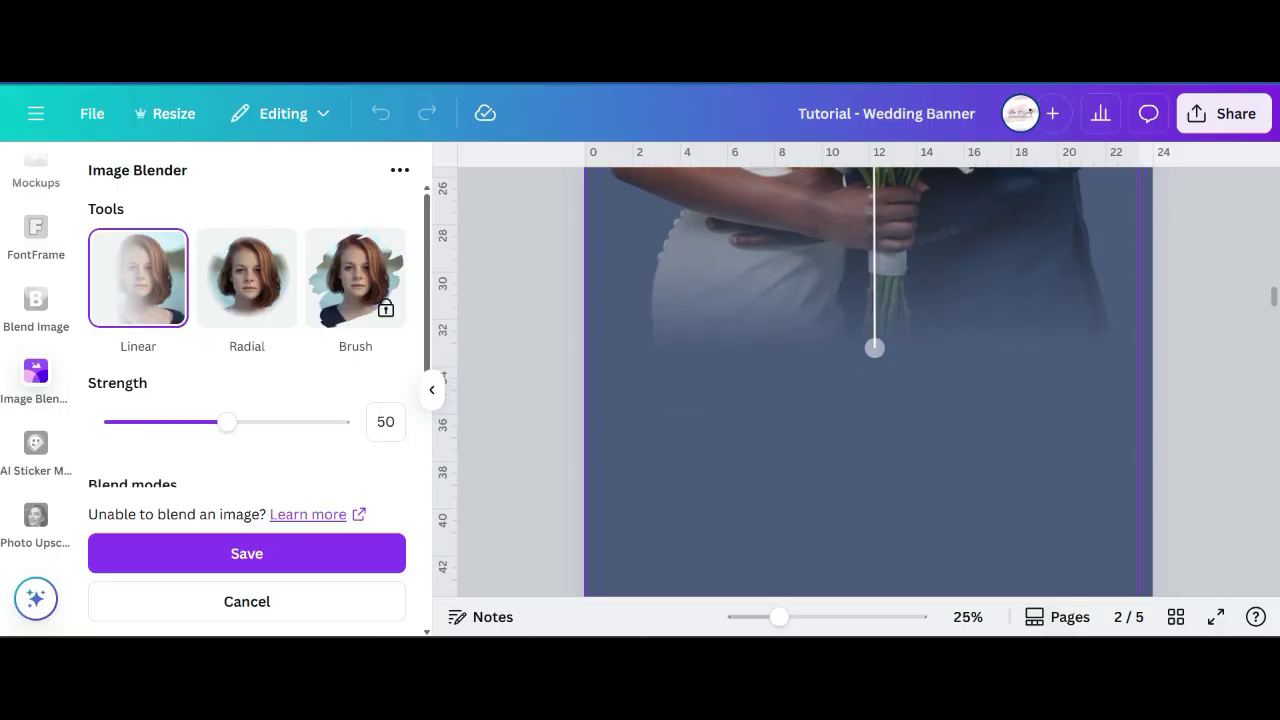
drag(875, 347, 869, 540)
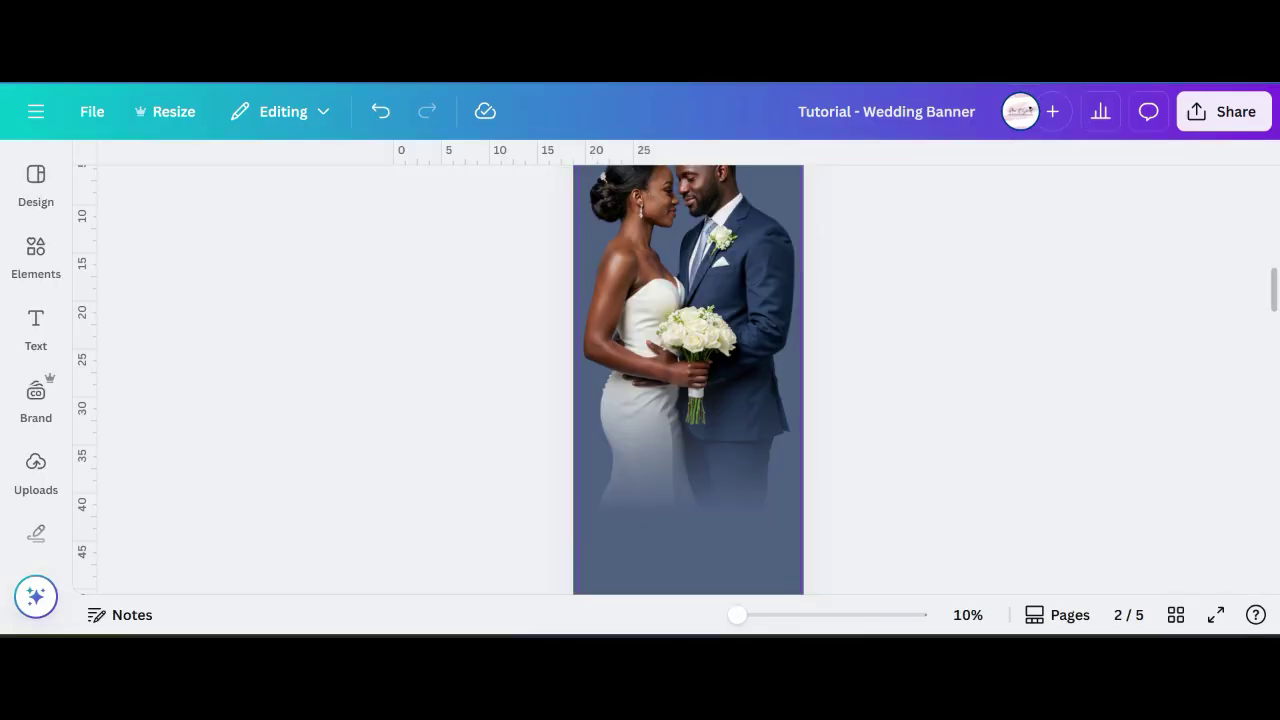
scroll(688, 380, up, 1)
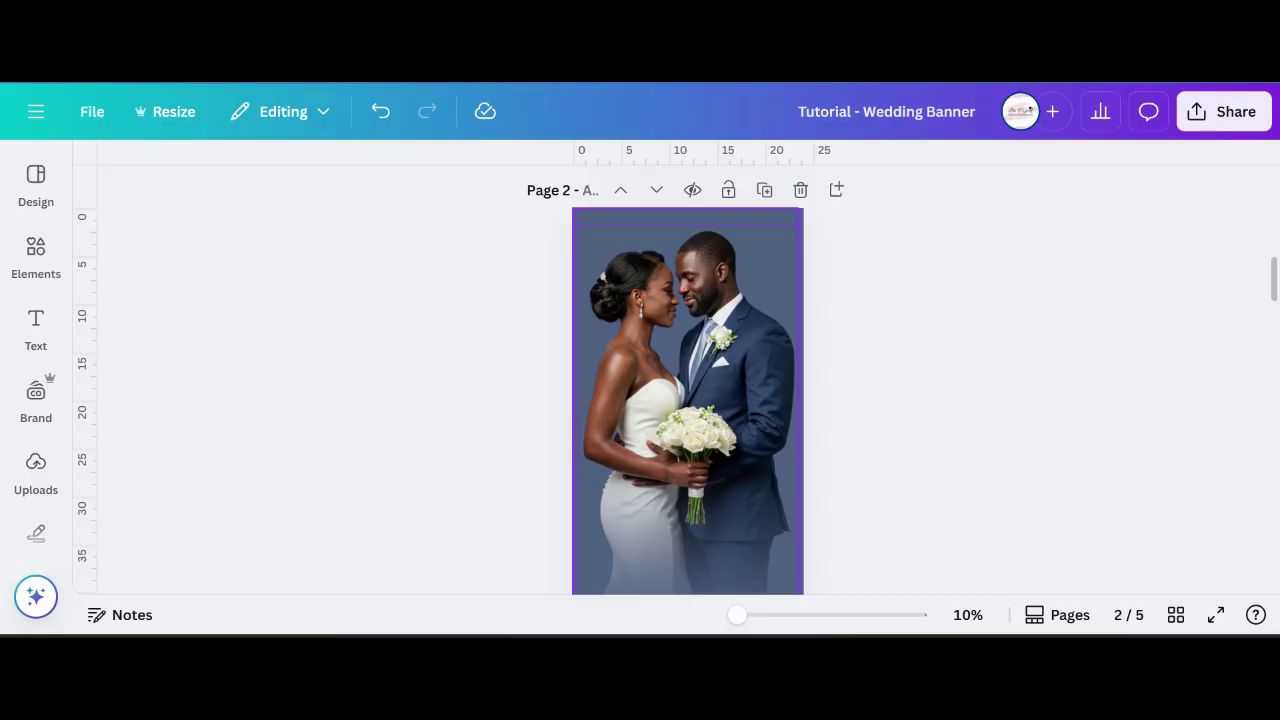
click(686, 400)
click(400, 385)
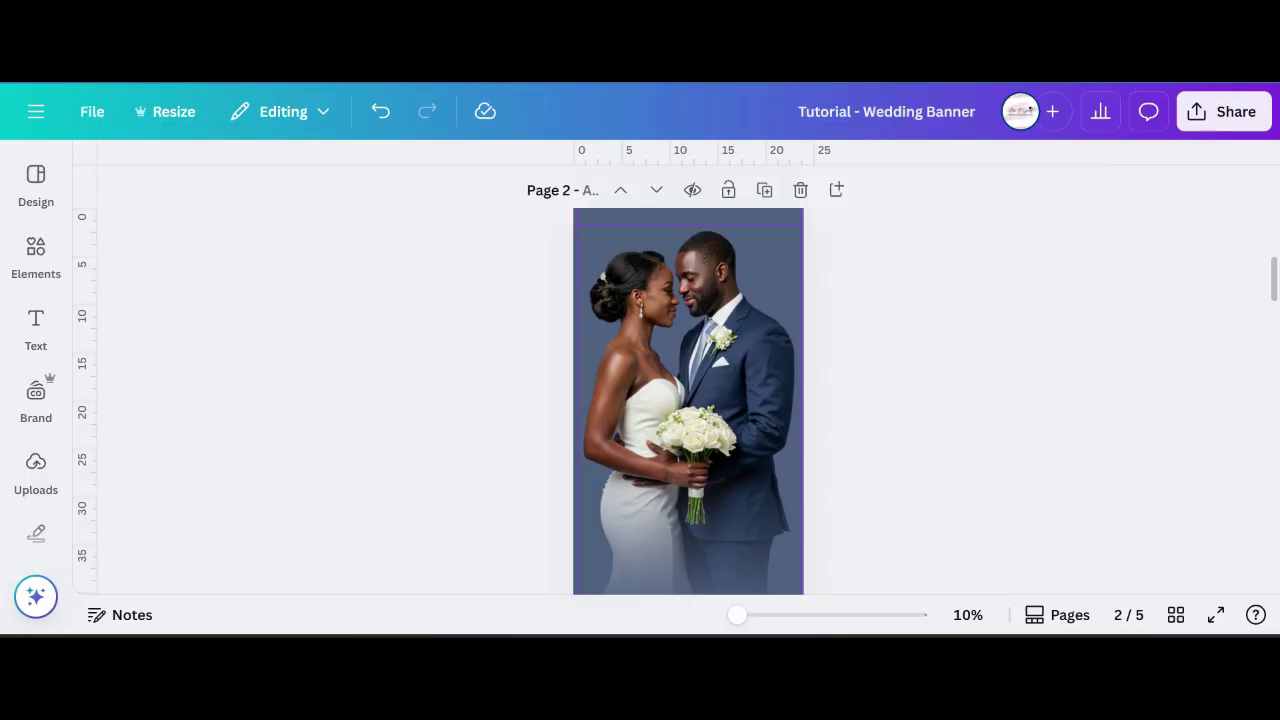
- Repeat the recent elements search for a gradient that fades to transparent
click(36, 256)
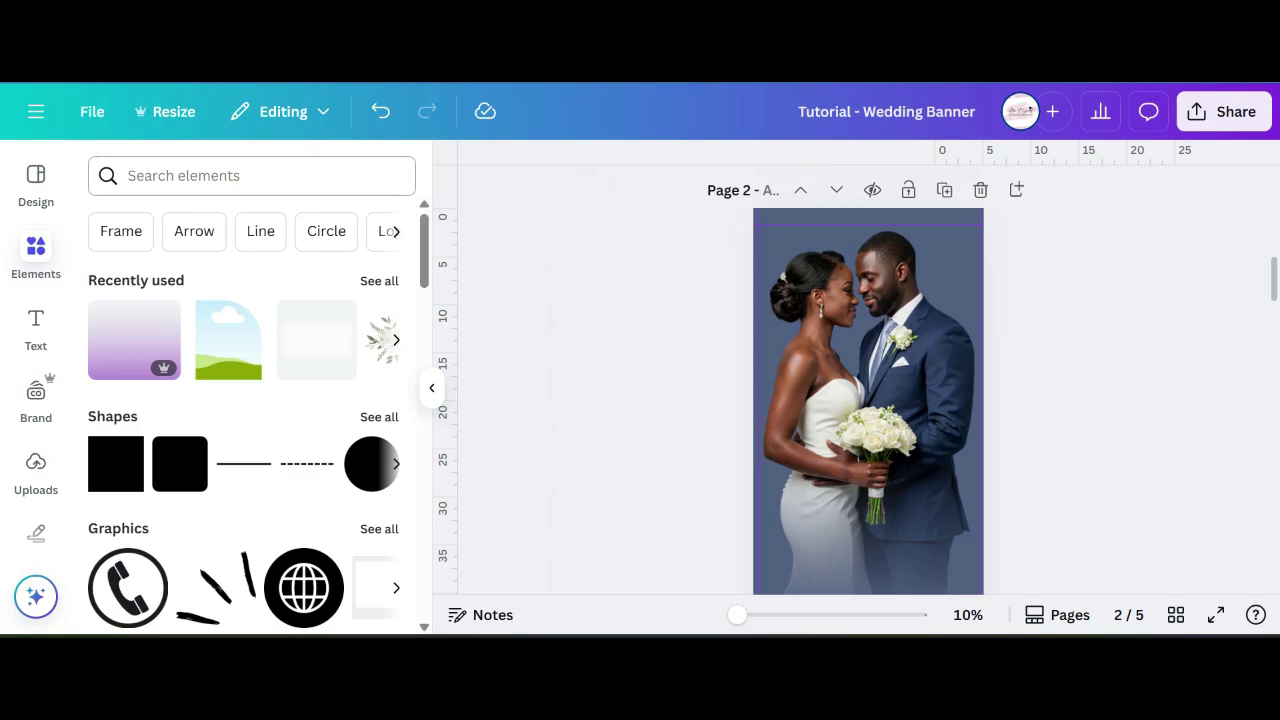
click(190, 176)
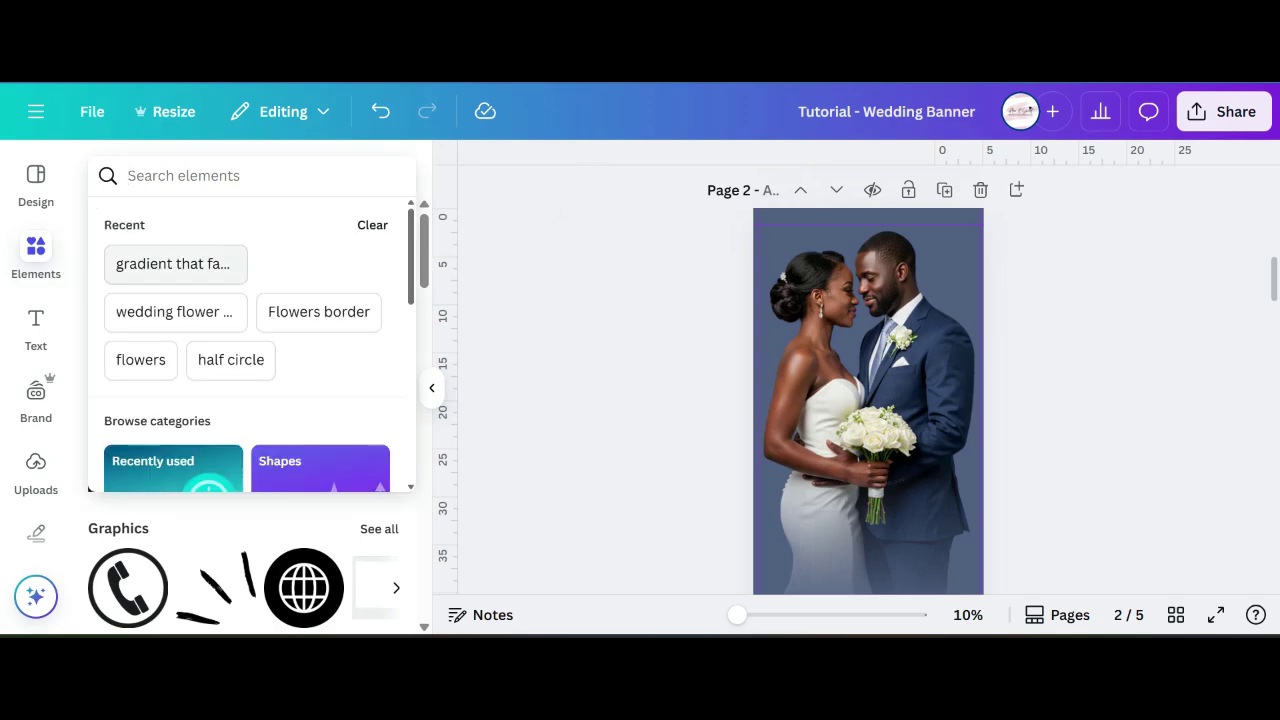
click(175, 263)
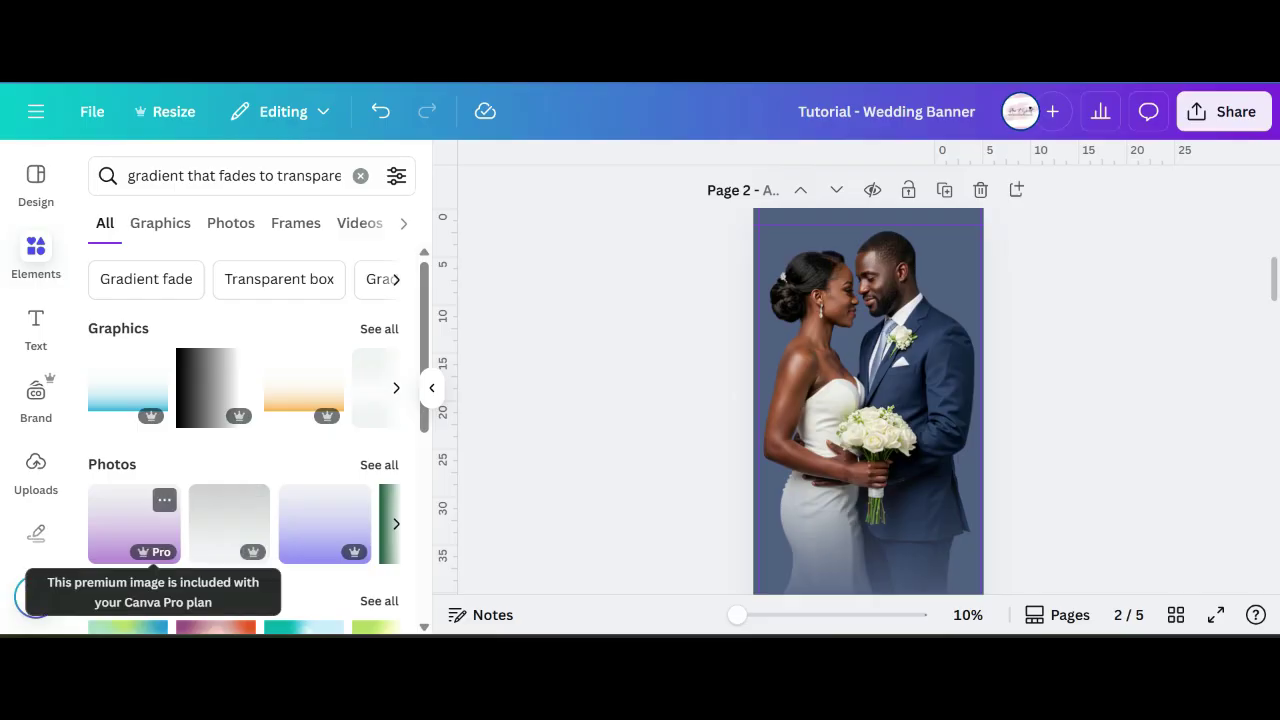
- Filter the gradient search results to free elements and clear that price filter again
click(396, 175)
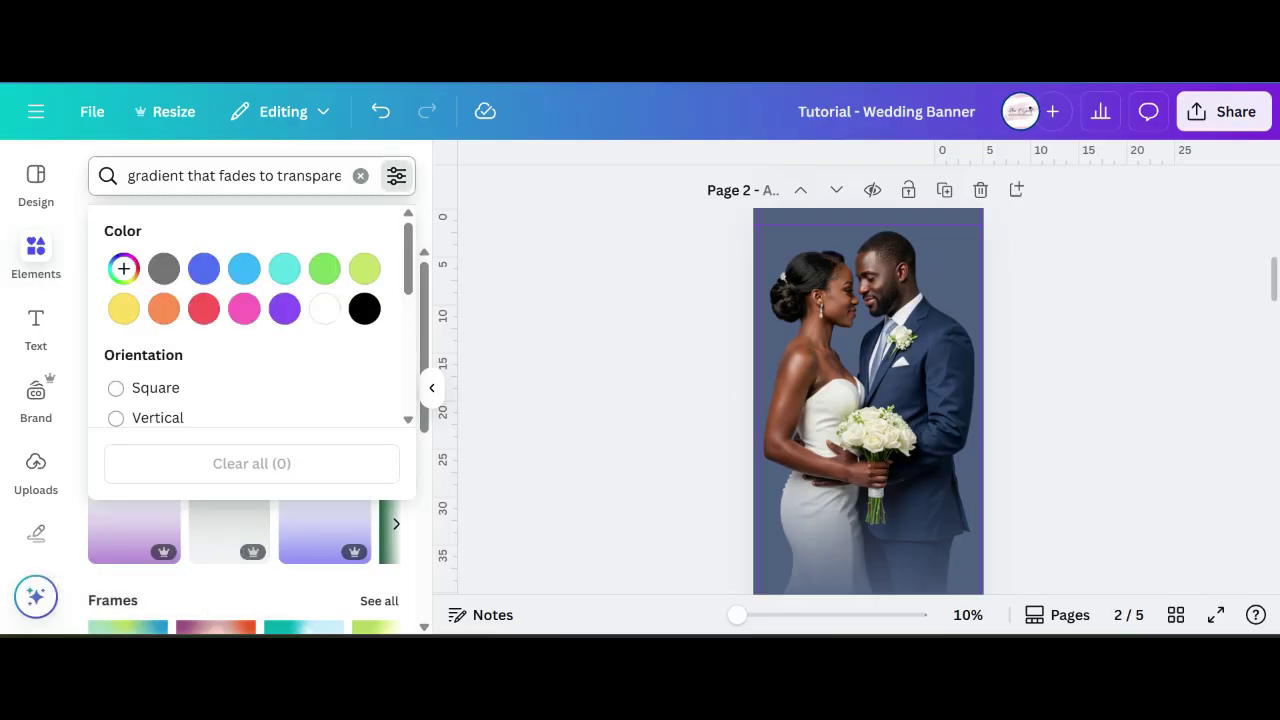
scroll(320, 300, down, 4)
click(116, 330)
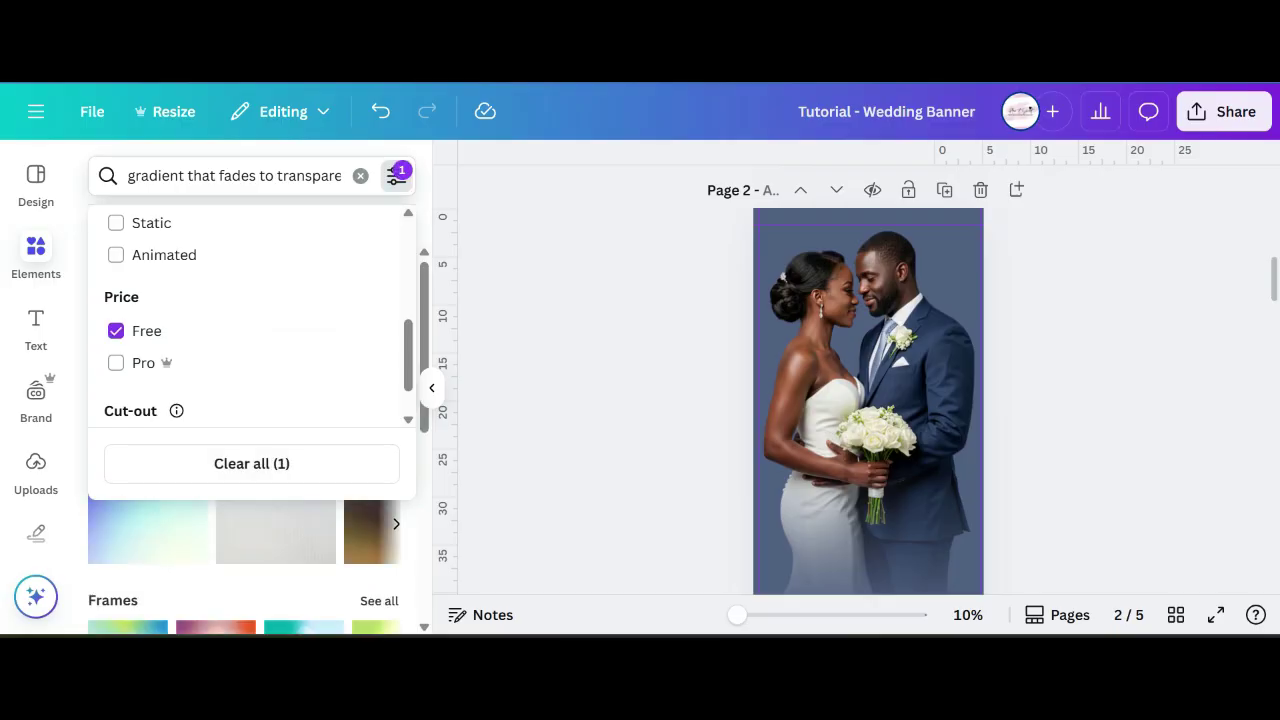
click(396, 176)
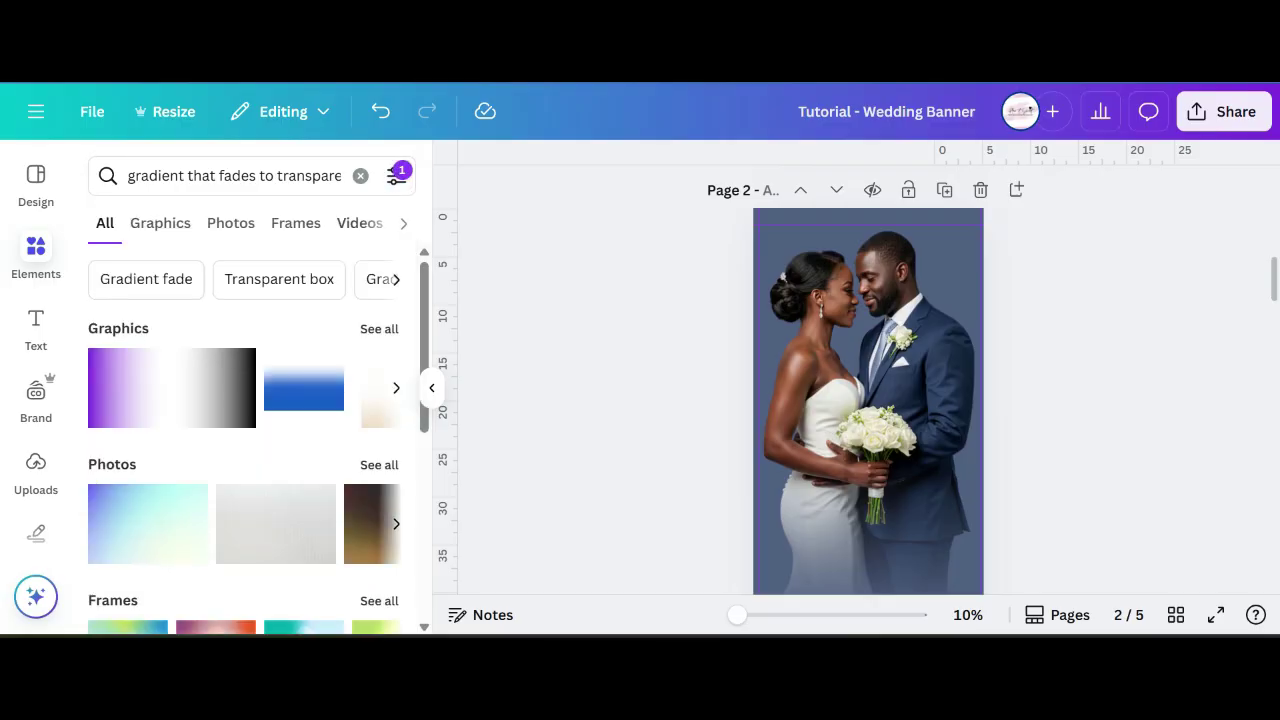
click(397, 175)
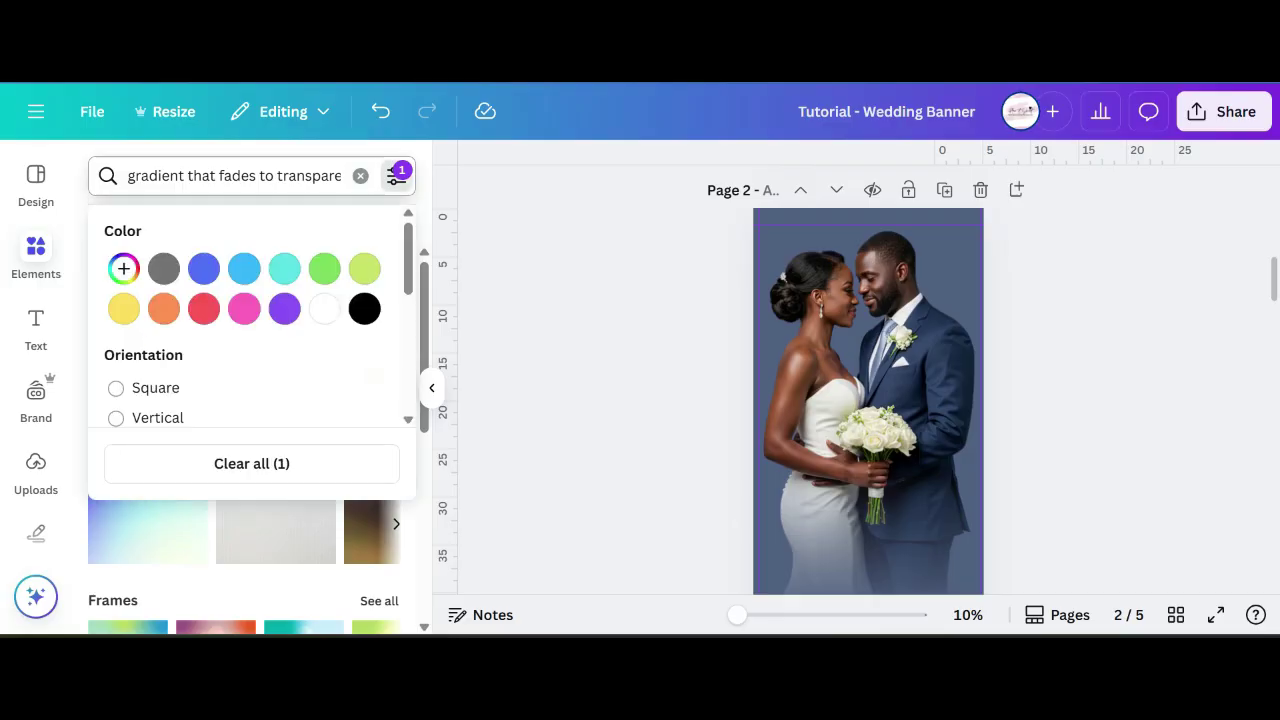
scroll(250, 320, down, 3)
scroll(250, 320, down, 2)
click(116, 276)
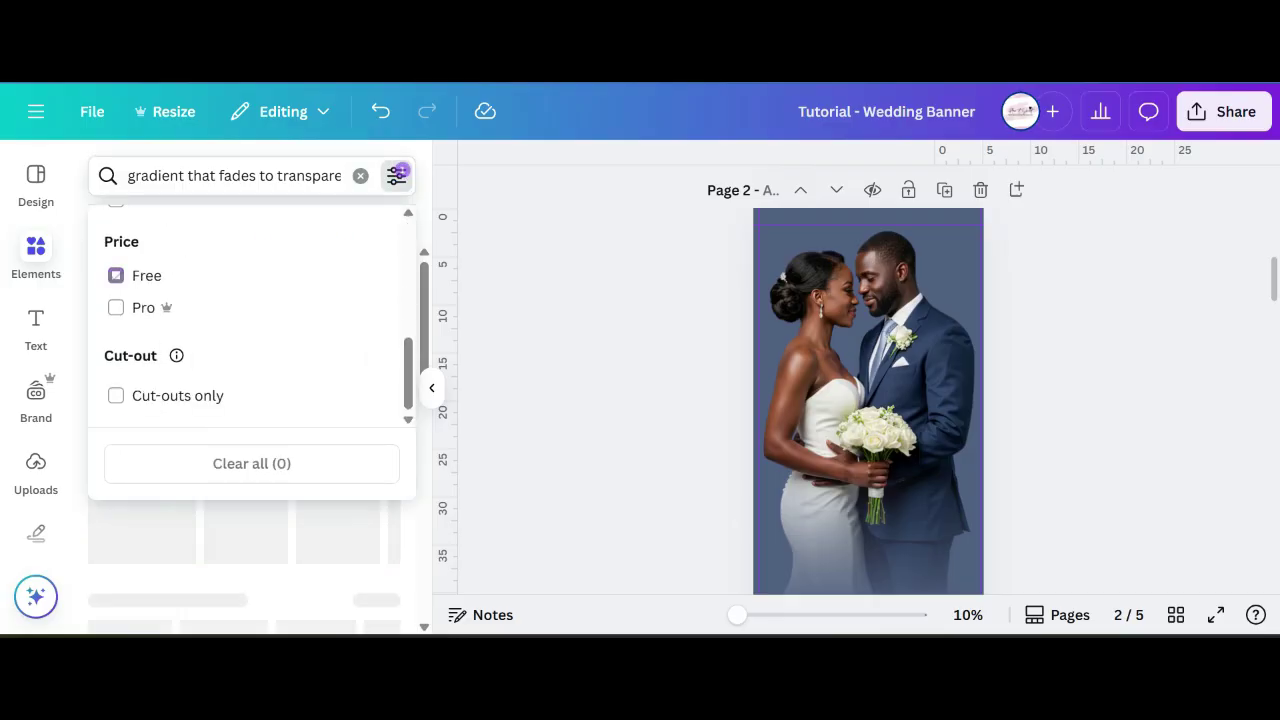
- Add the purple fading gradient photo to page 2 and recolor it with the slate blue document color
click(146, 531)
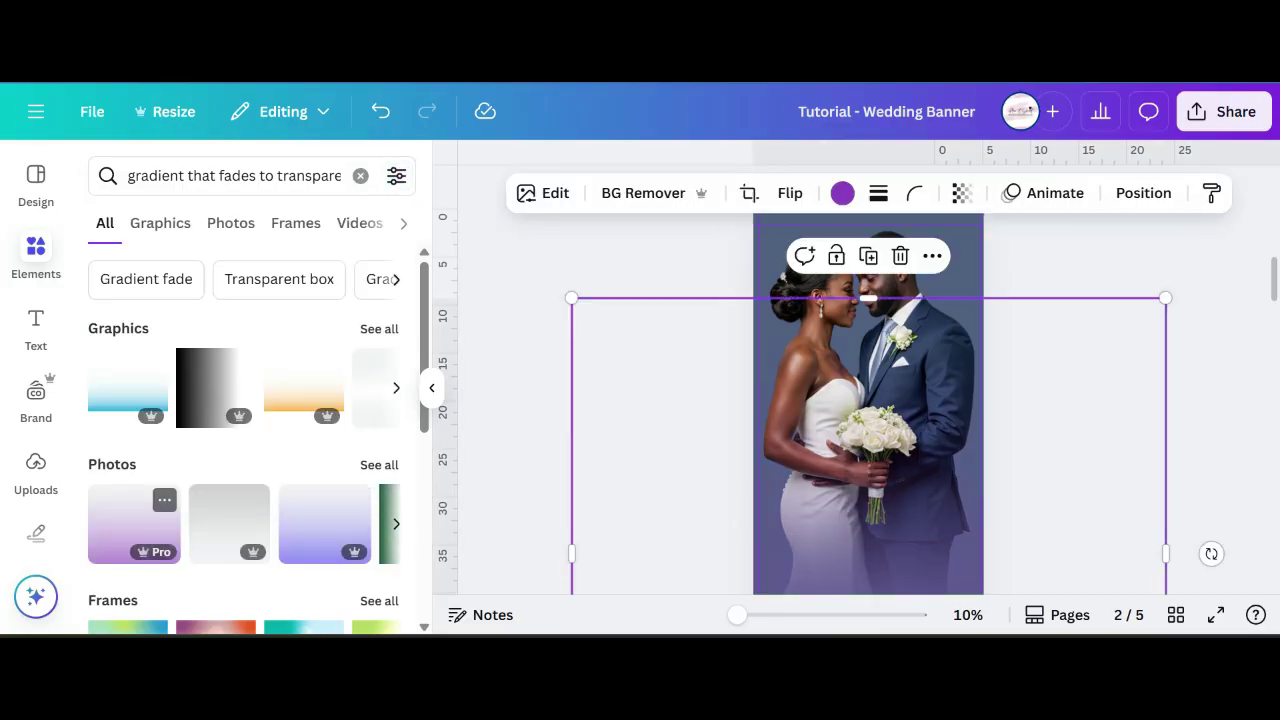
scroll(868, 400, down, 2)
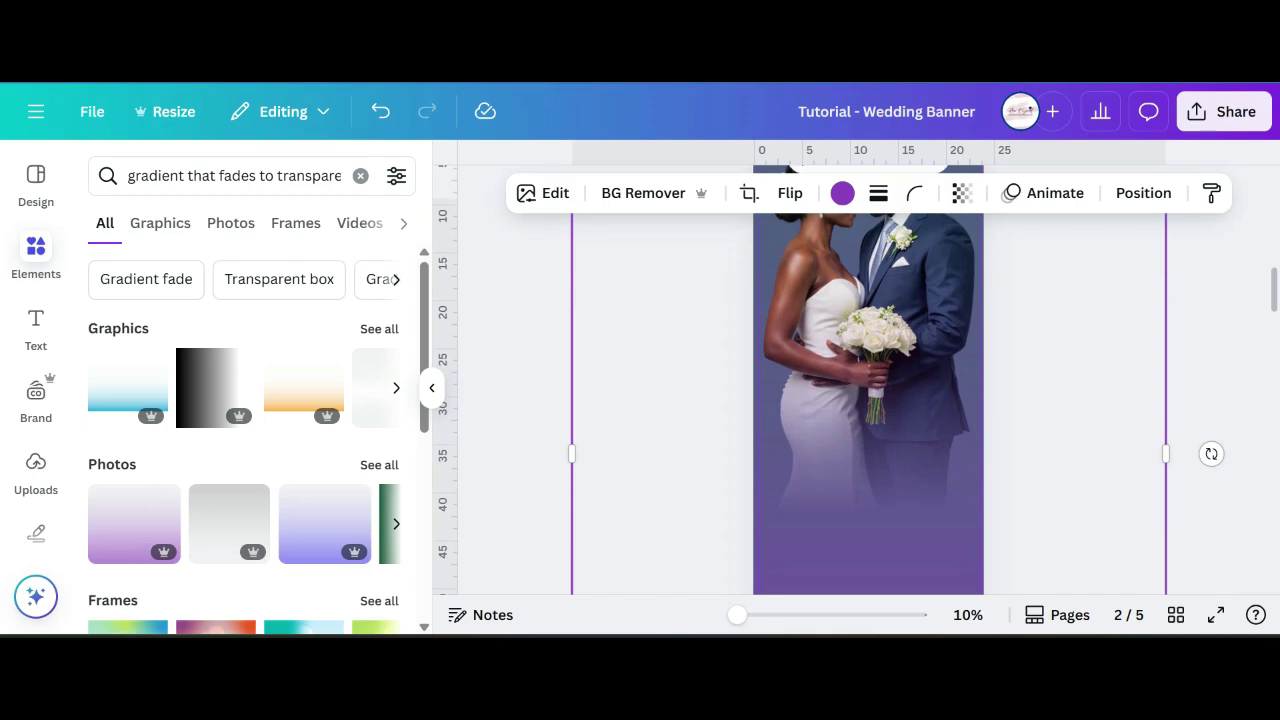
click(842, 193)
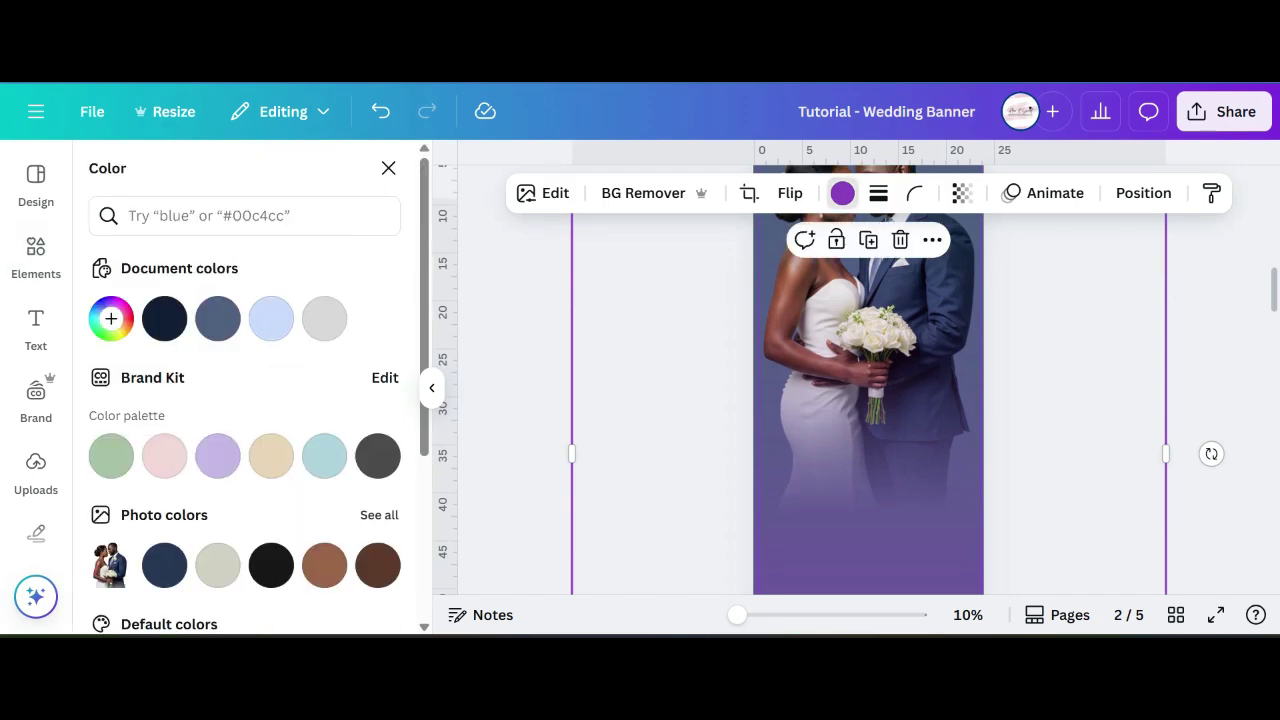
click(218, 318)
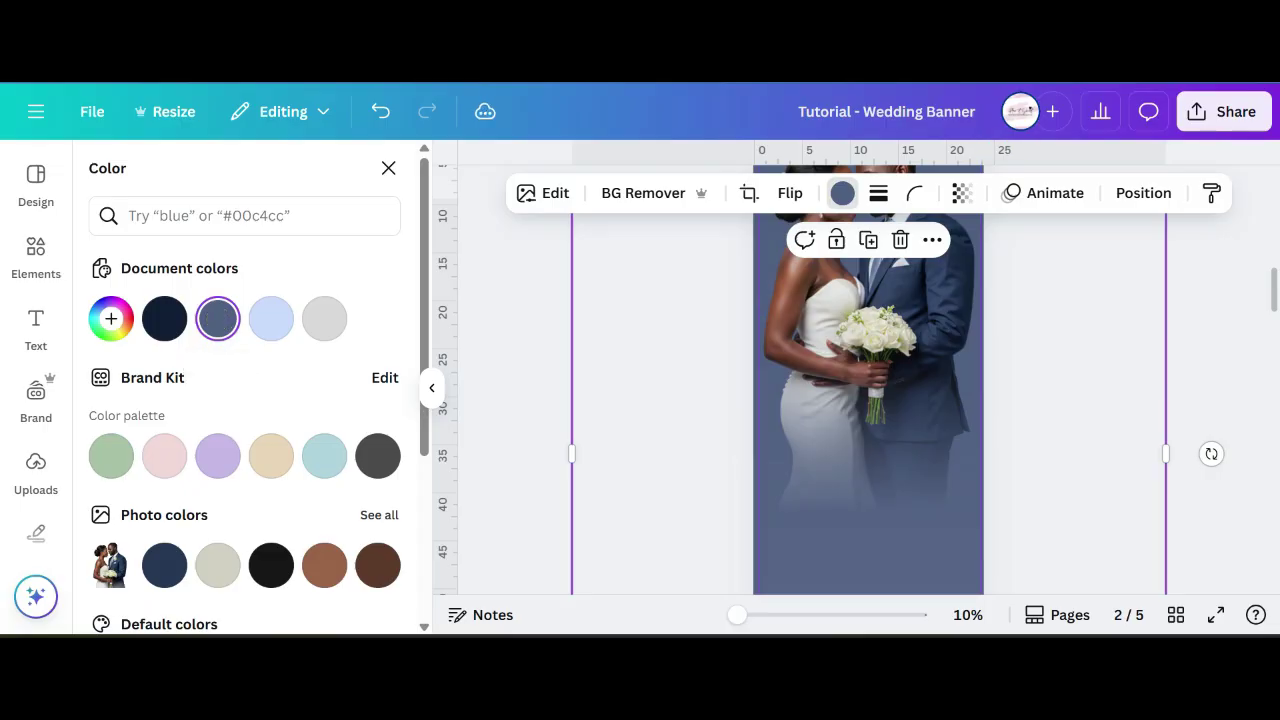
- Stretch the gradient's lower edge down to about 69 inches and move its layer directly beneath the couple cutout
scroll(868, 380, down, 3)
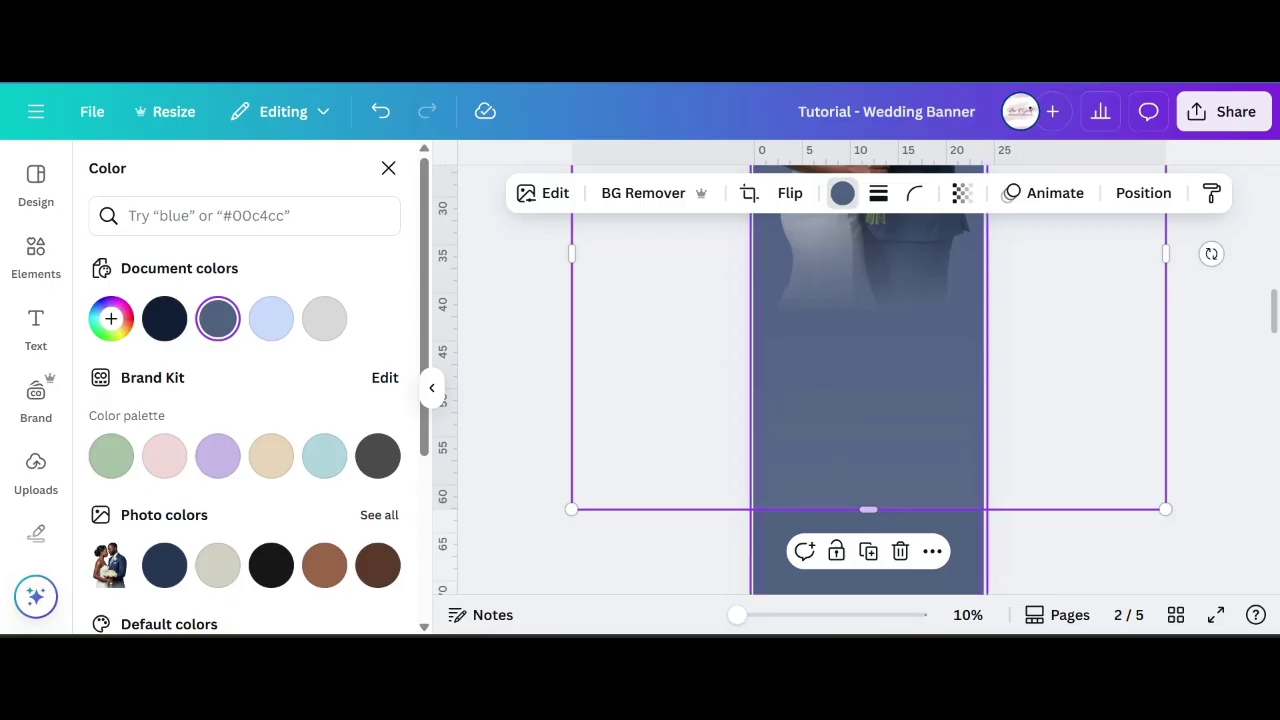
drag(868, 509, 868, 576)
click(932, 534)
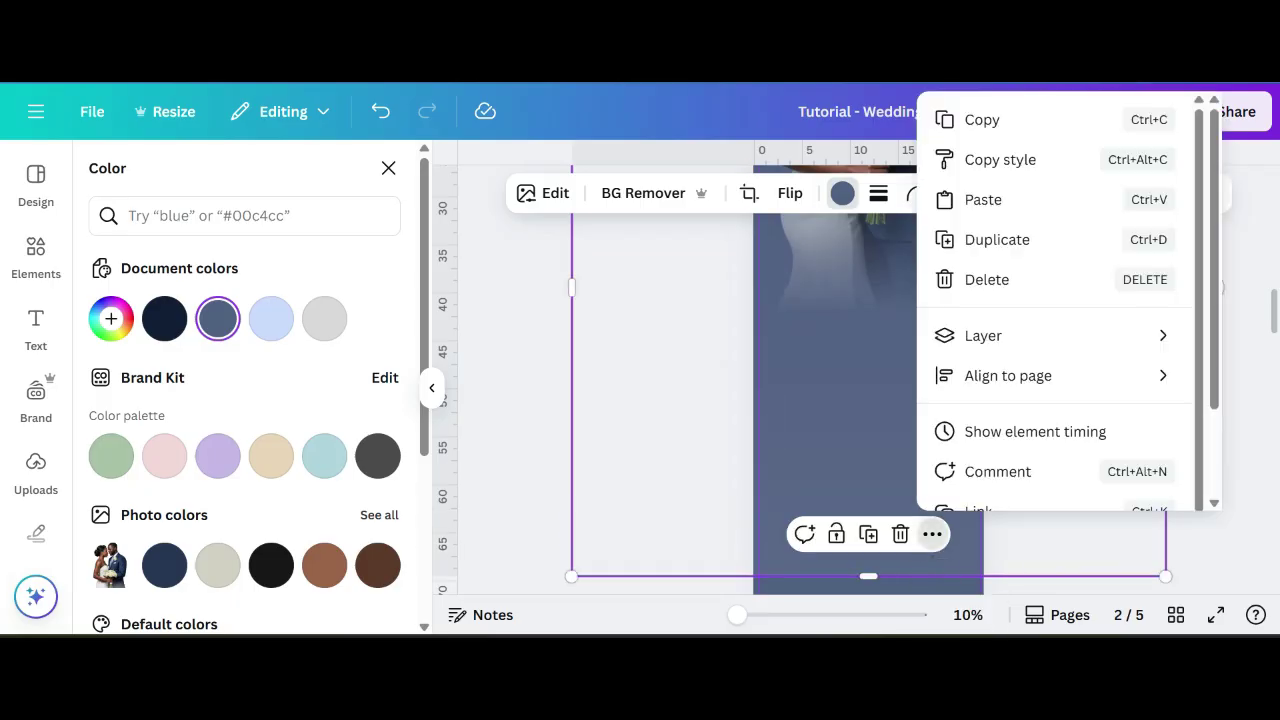
mouse_move(983, 335)
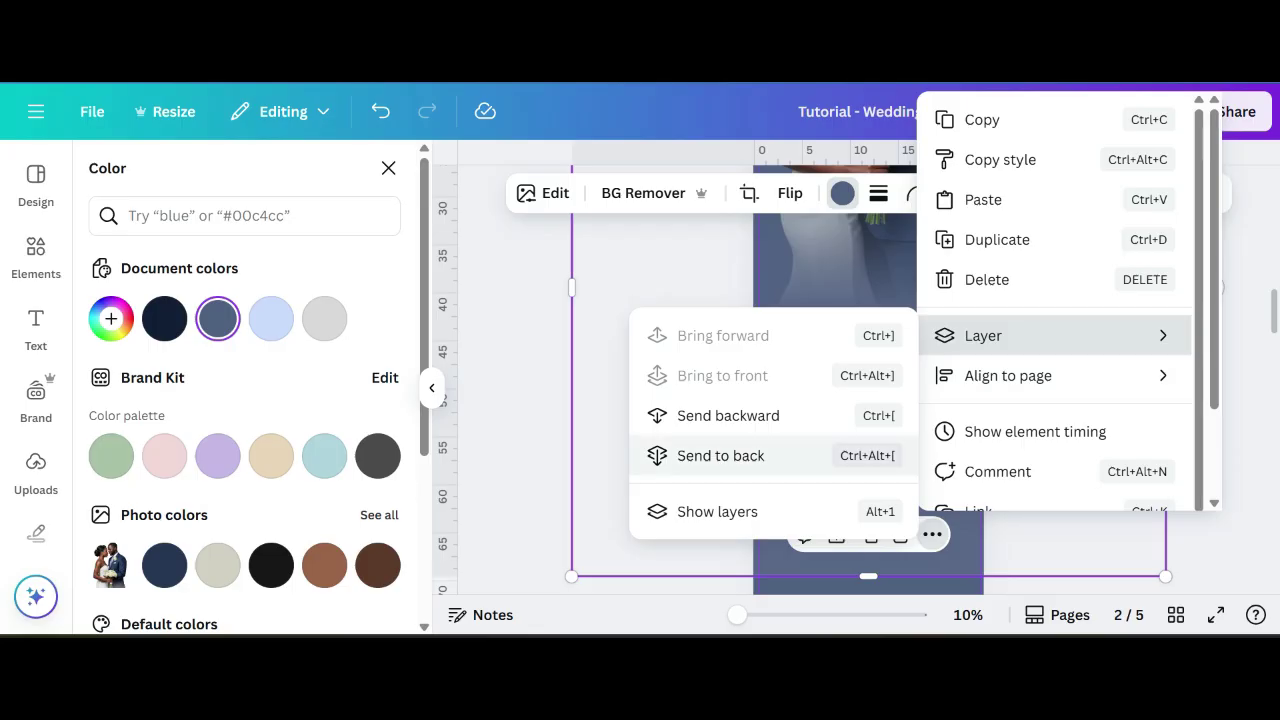
click(717, 511)
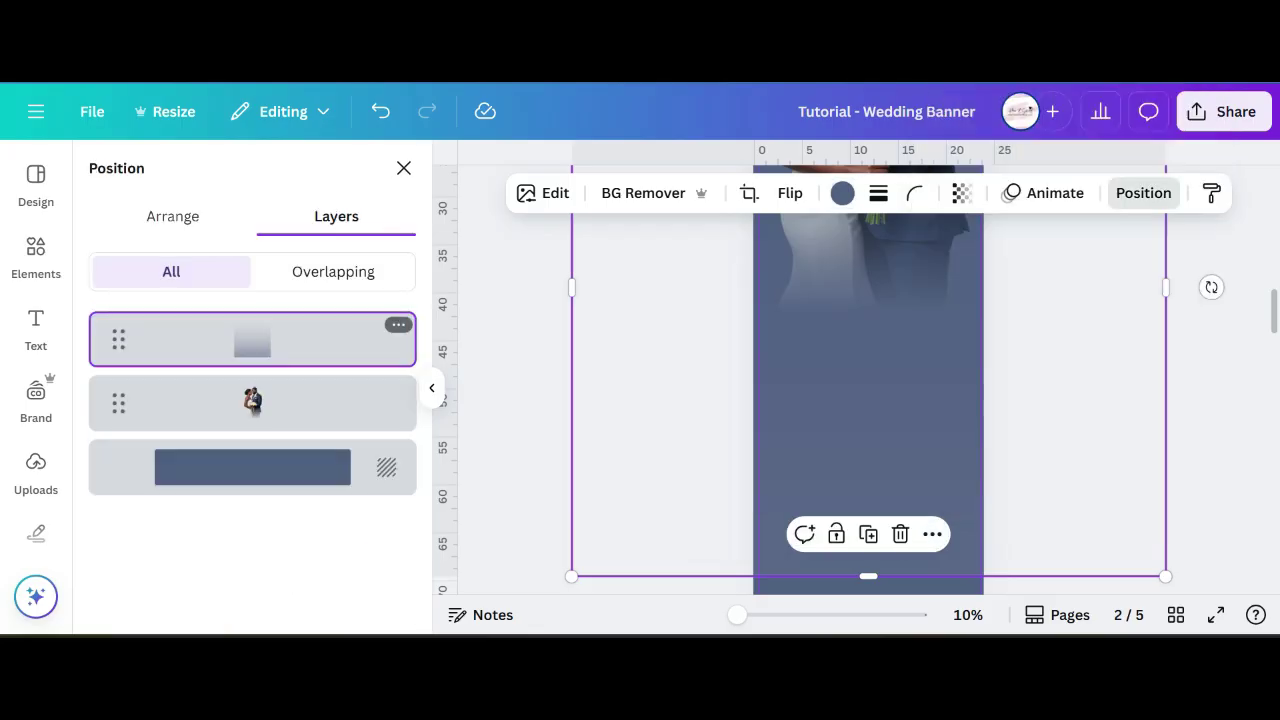
drag(118, 339, 114, 431)
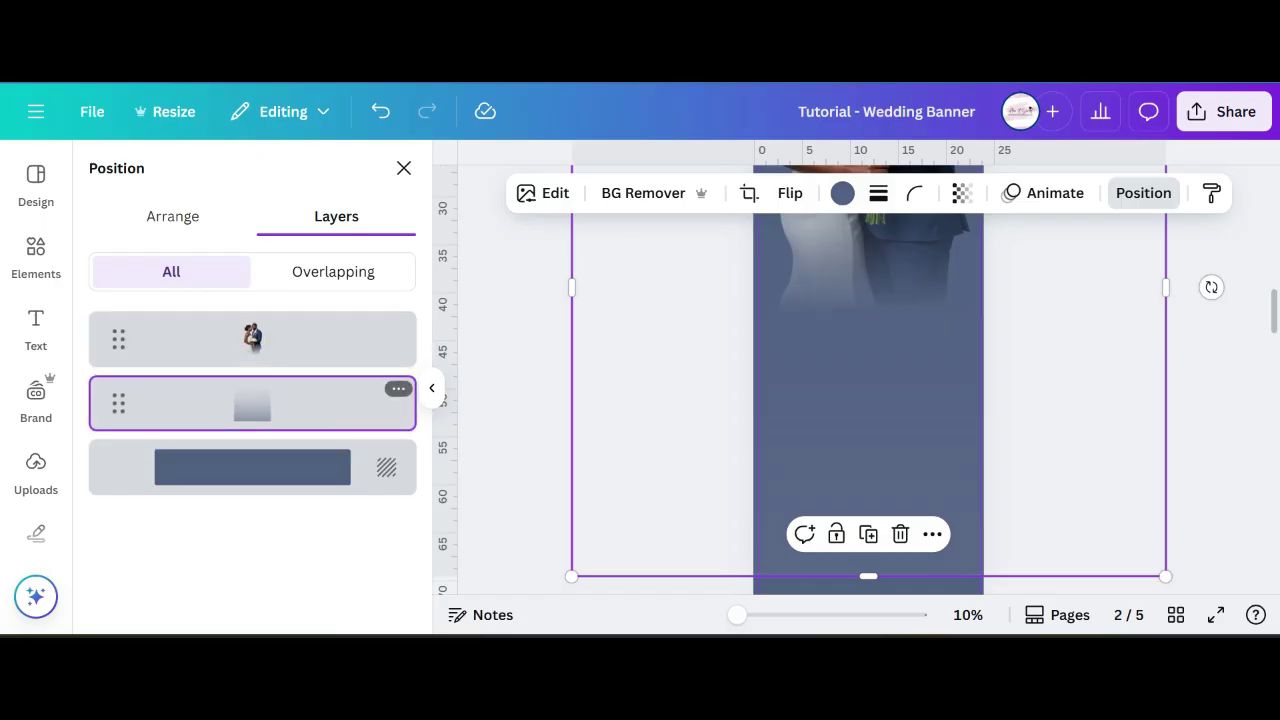
- Stretch the gradient's upper edge to the top of page 2 and duplicate the gradient
scroll(868, 400, up, 5)
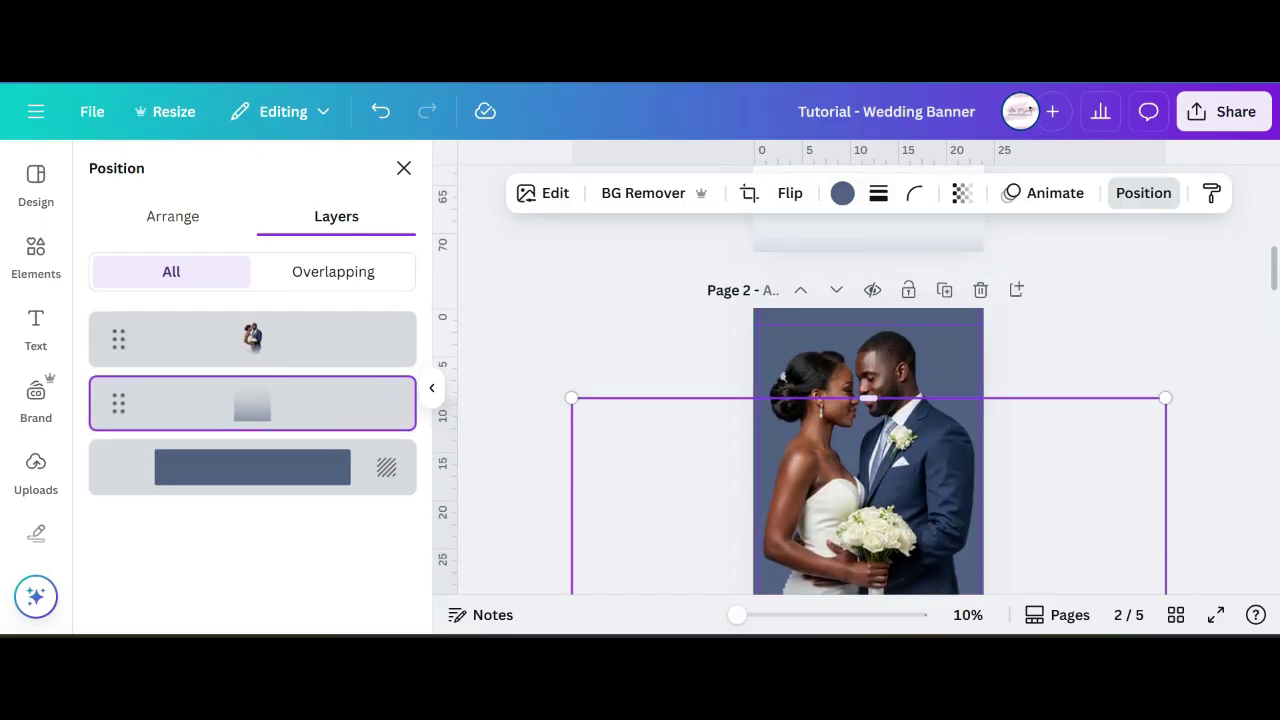
drag(868, 397, 868, 309)
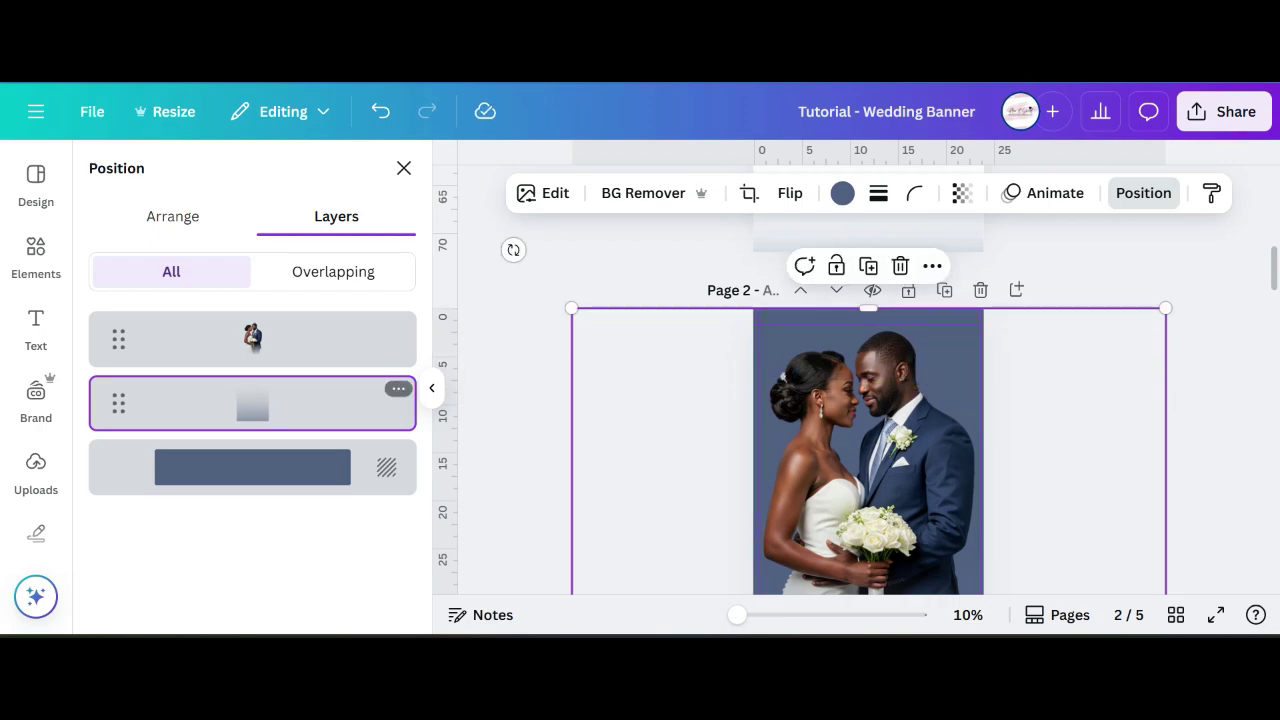
click(398, 388)
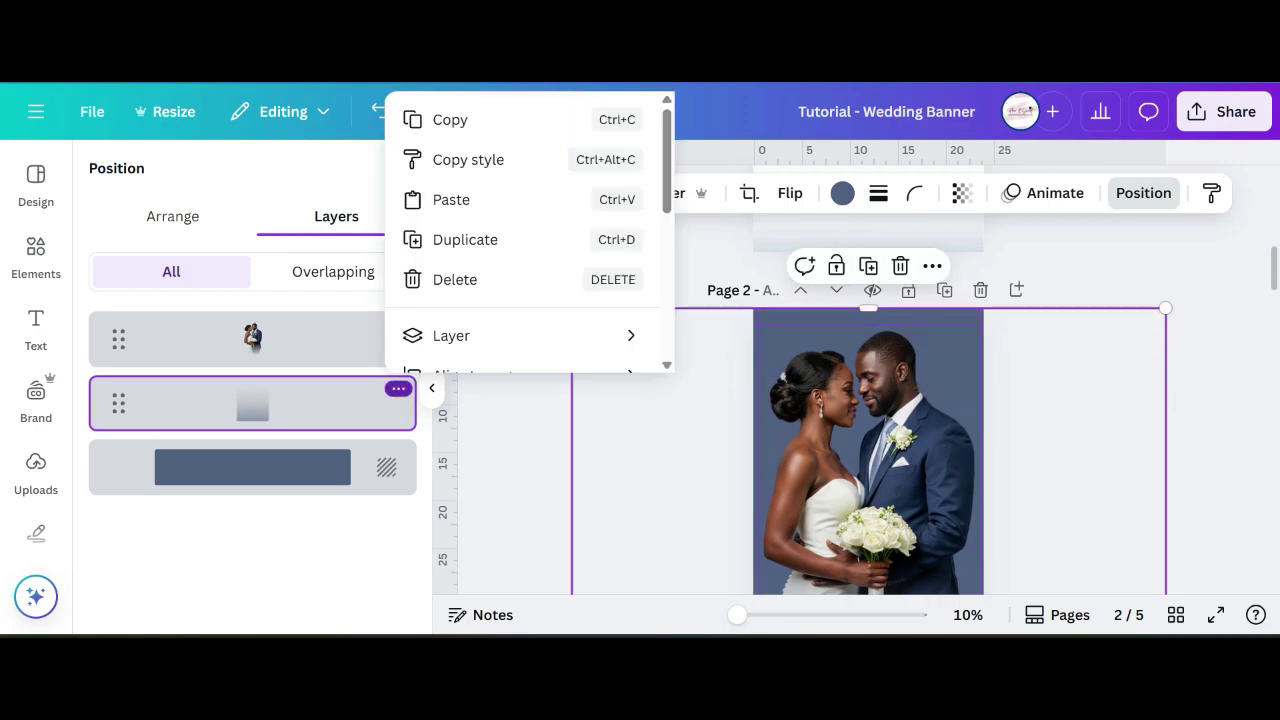
click(465, 239)
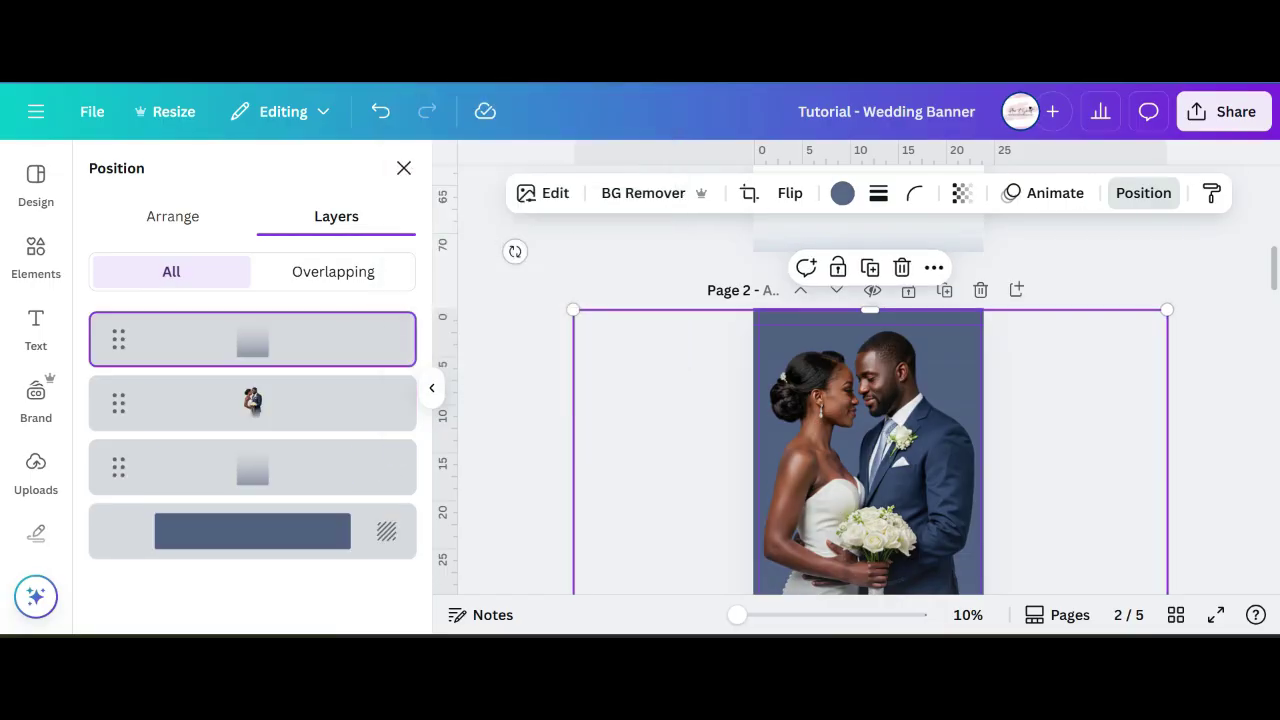
- Move the duplicated gradient's layer directly beneath the couple cutout and rotate it upside down over the original gradient
drag(252, 339, 250, 410)
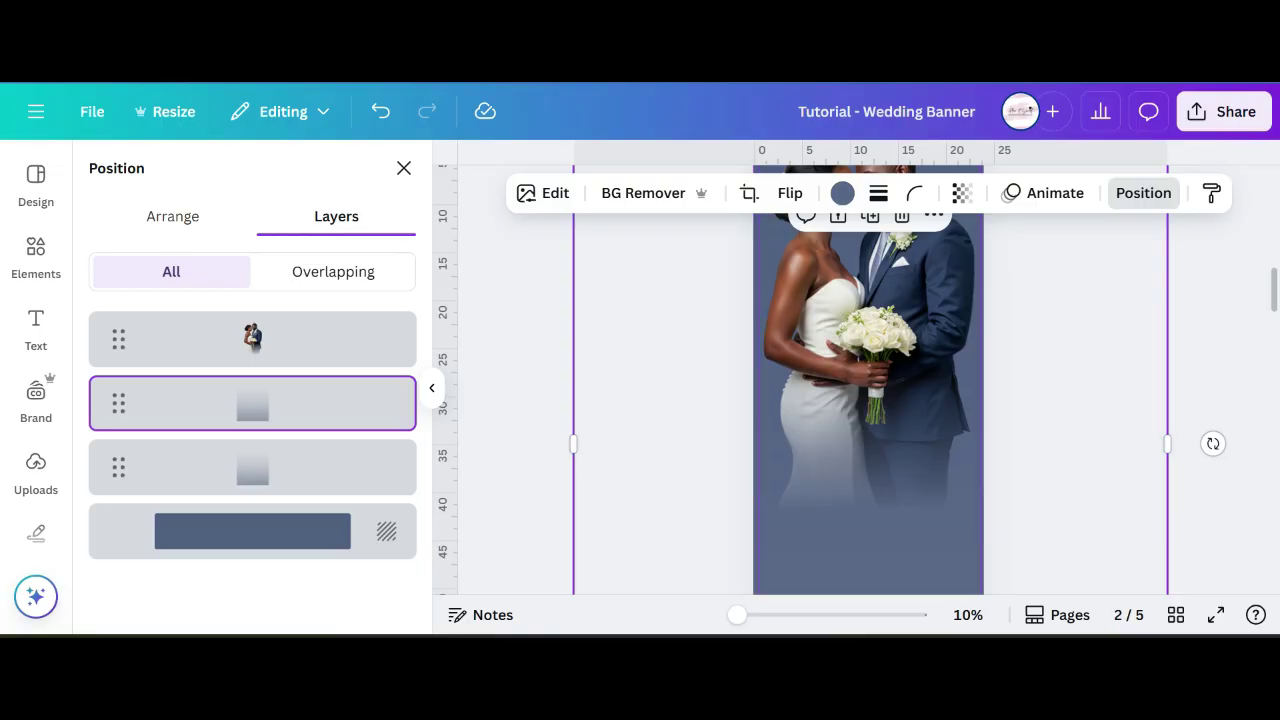
drag(1212, 443, 891, 494)
scroll(868, 400, up, 3)
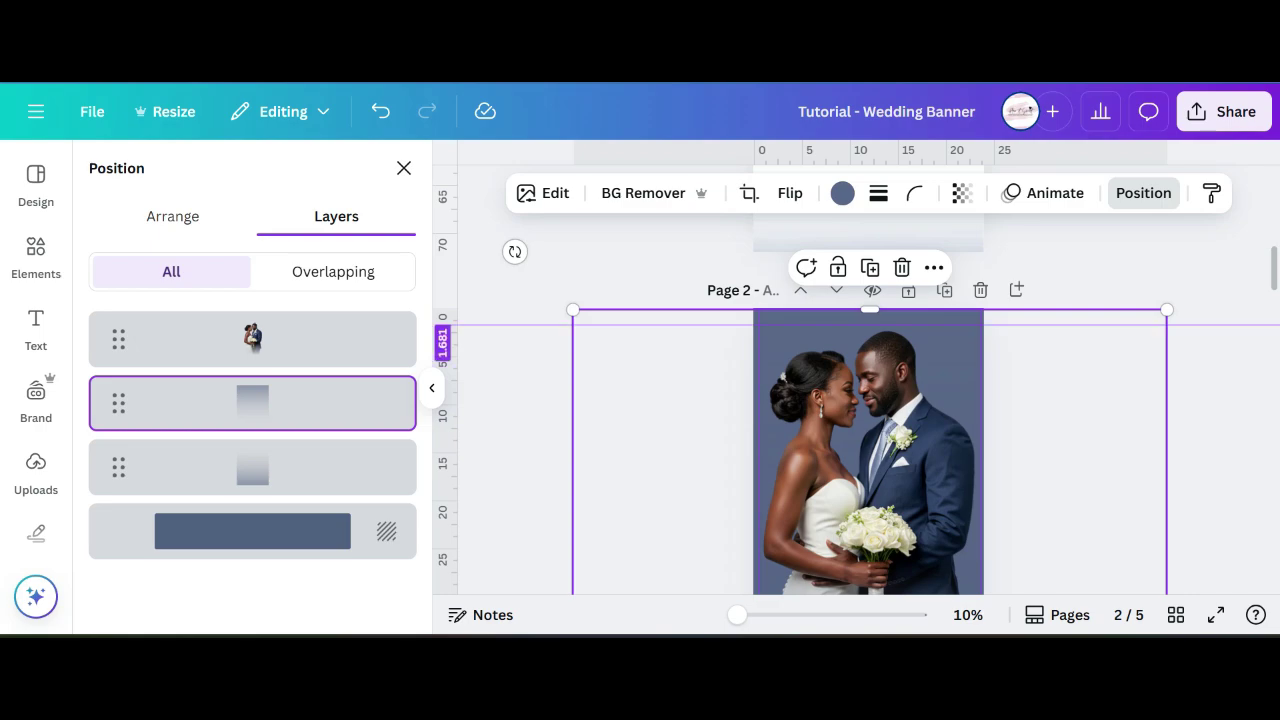
- Select the lowest gradient layer and stretch its lower edge down to the bottom edge of page 2
click(290, 341)
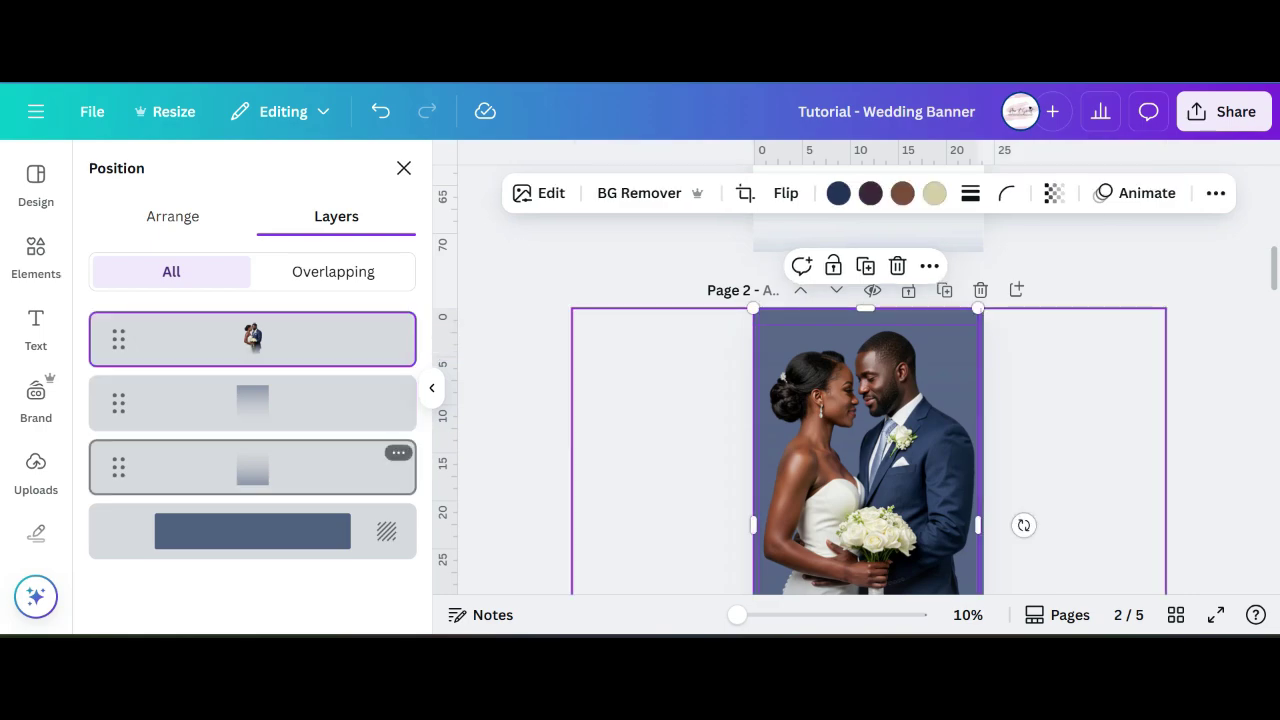
click(252, 467)
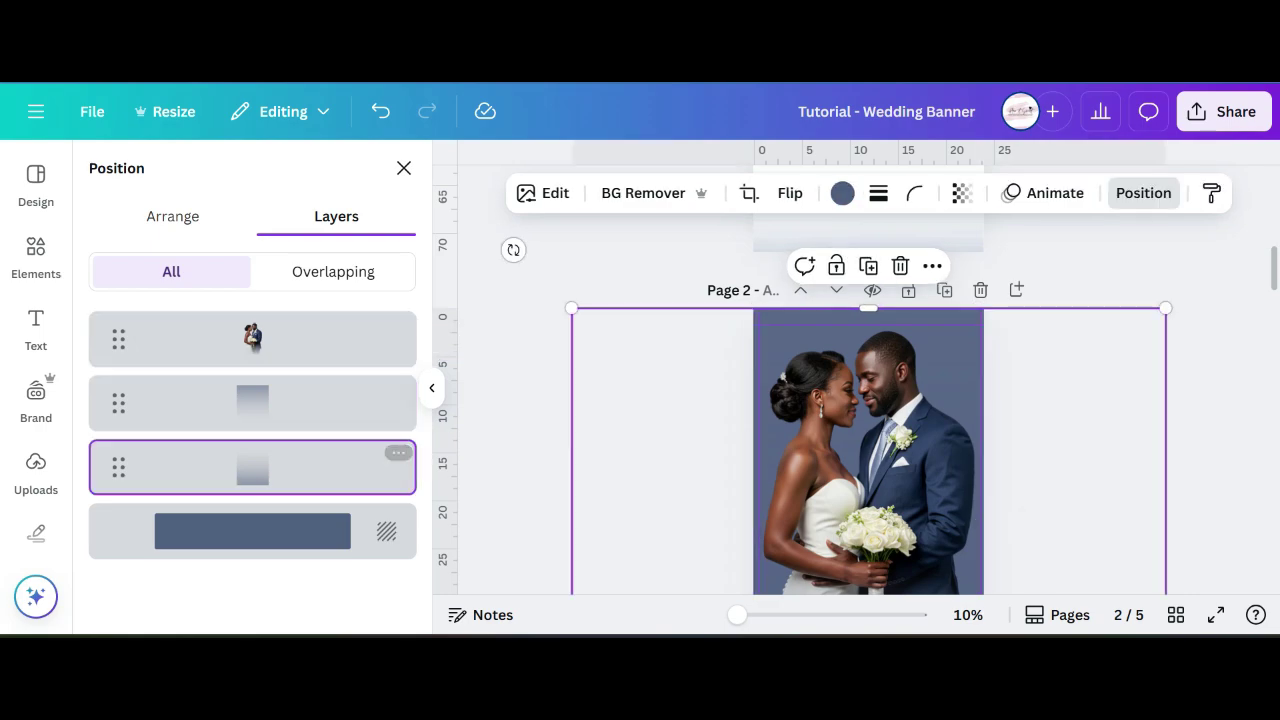
scroll(868, 474, down, 5)
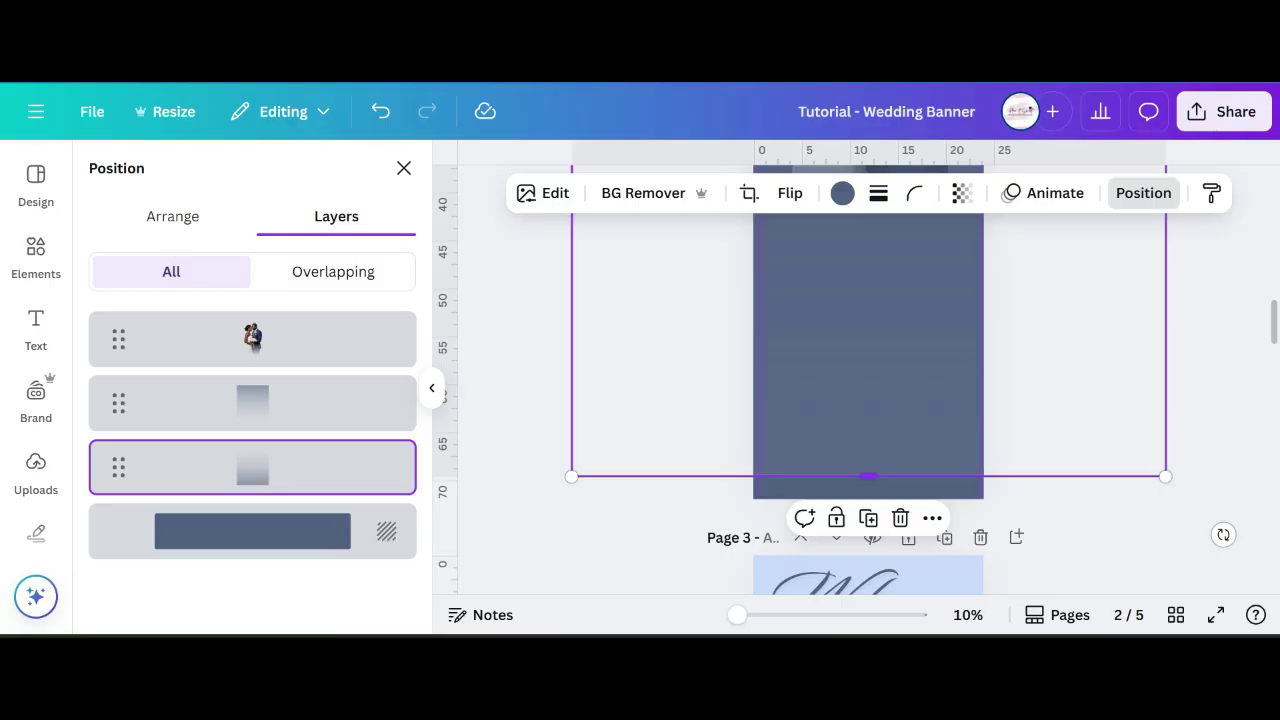
drag(868, 476, 868, 498)
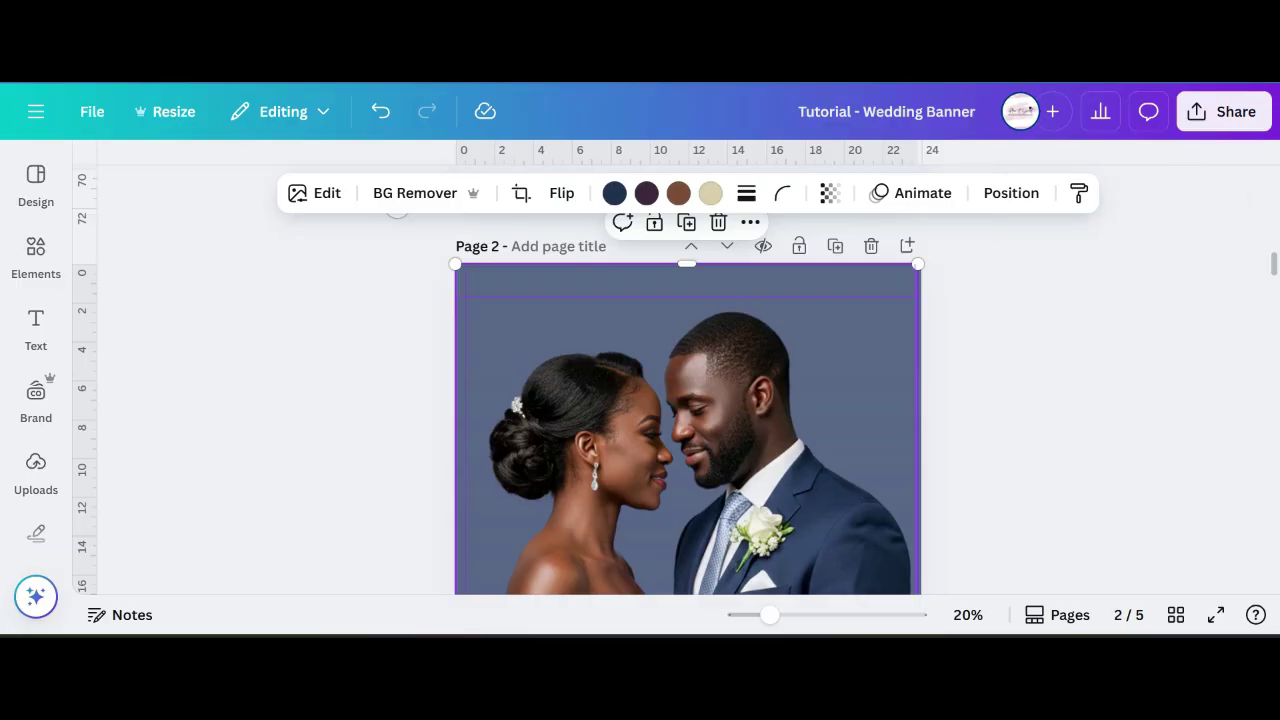
- Recolor the background layer of page 2 with the light blue document color #cadbff
scroll(687, 400, down, 5)
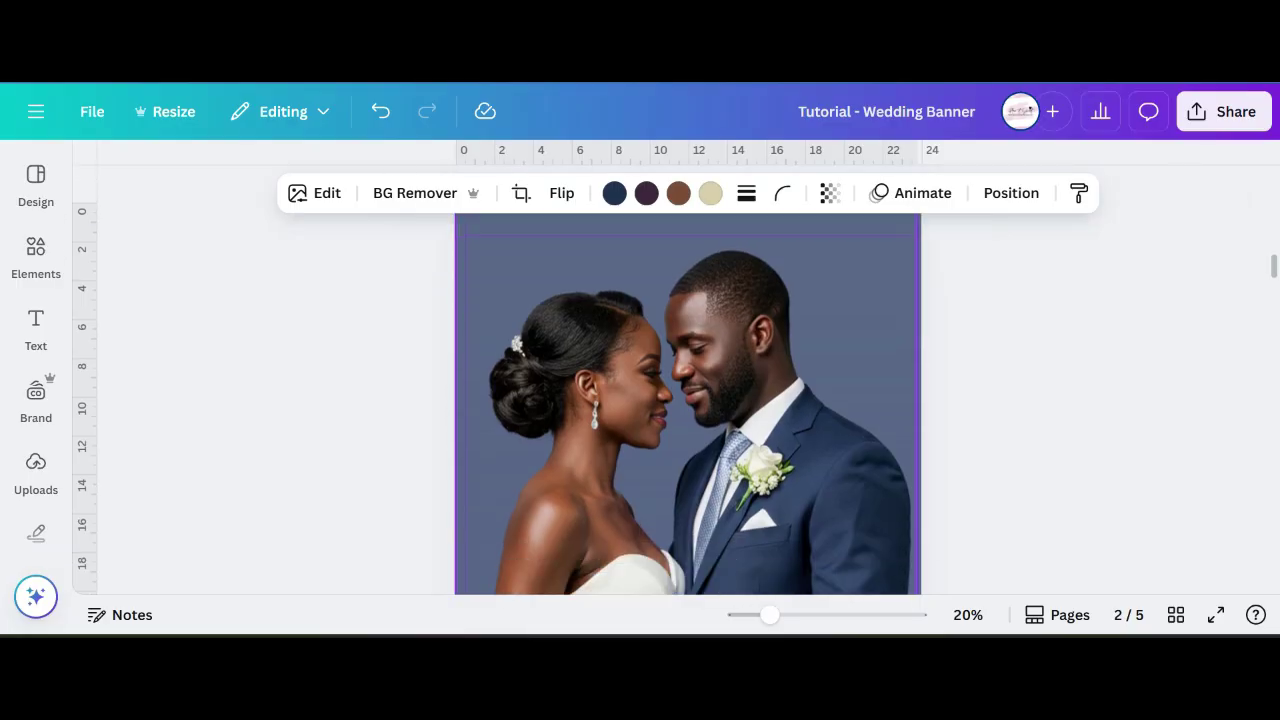
scroll(687, 400, up, 5)
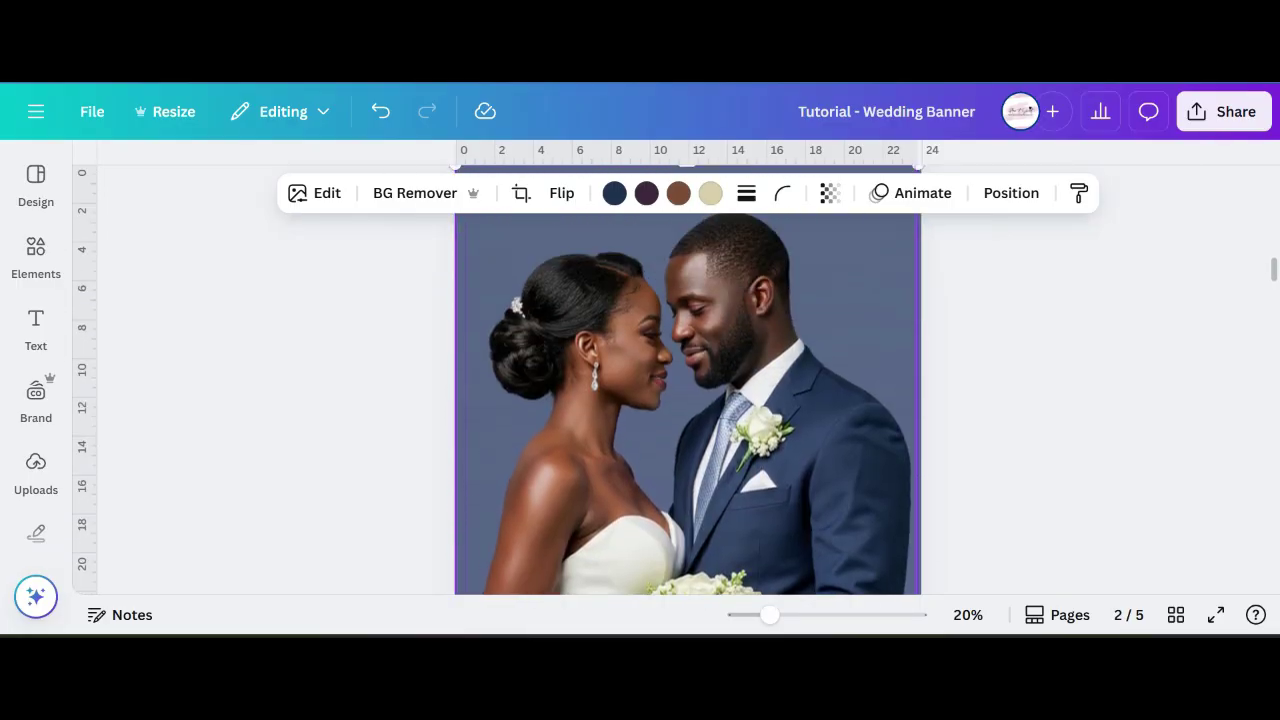
scroll(687, 400, down, 10)
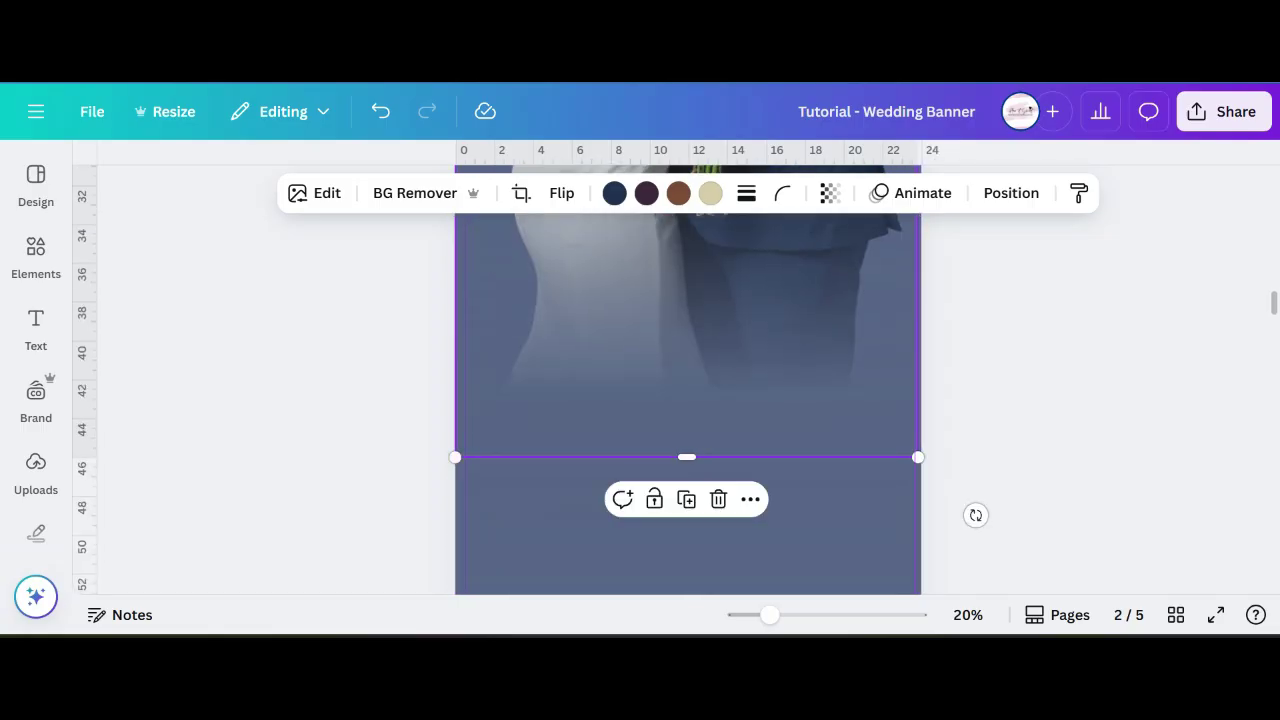
scroll(975, 515, up, 10)
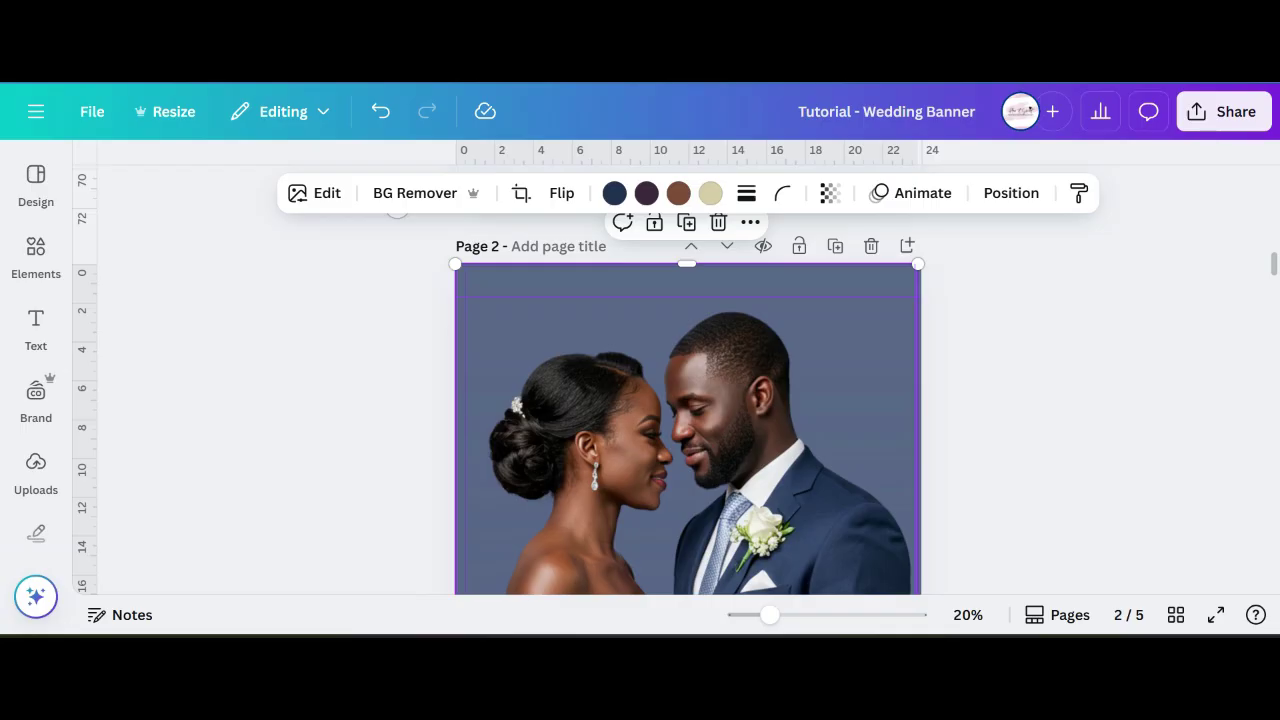
click(750, 221)
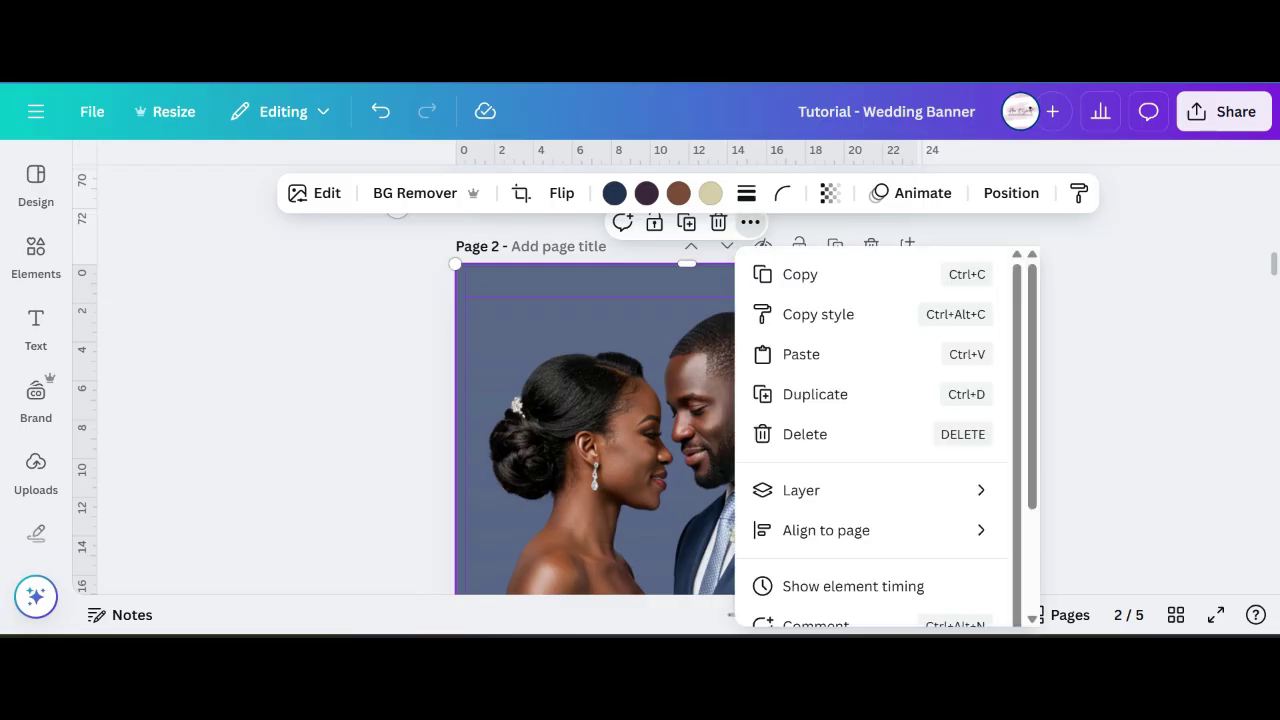
mouse_move(801, 490)
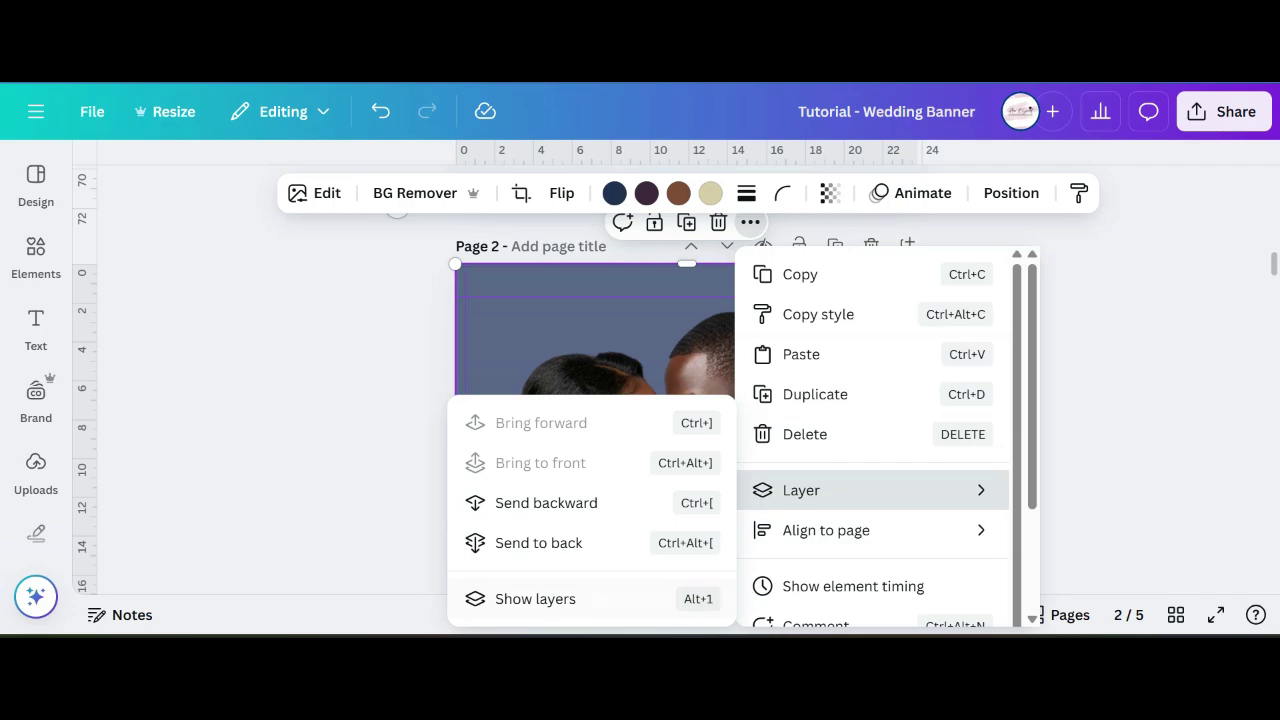
click(560, 599)
scroll(252, 440, down, 1)
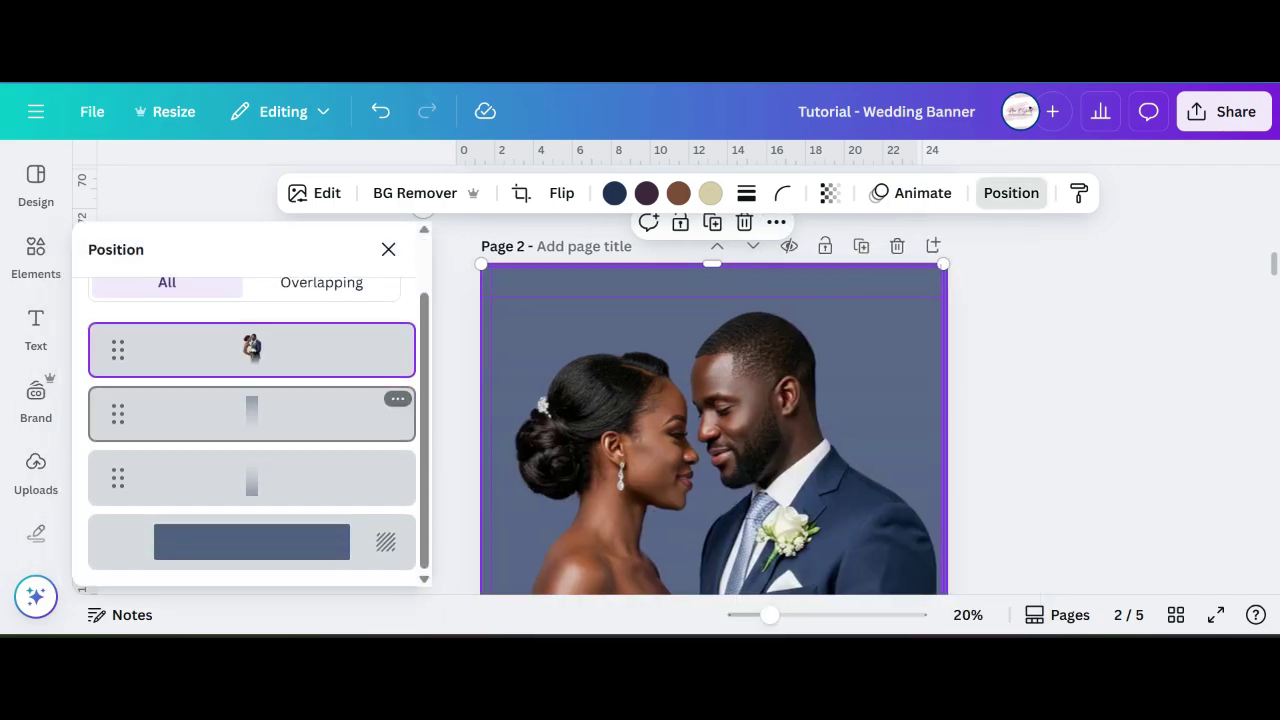
click(252, 542)
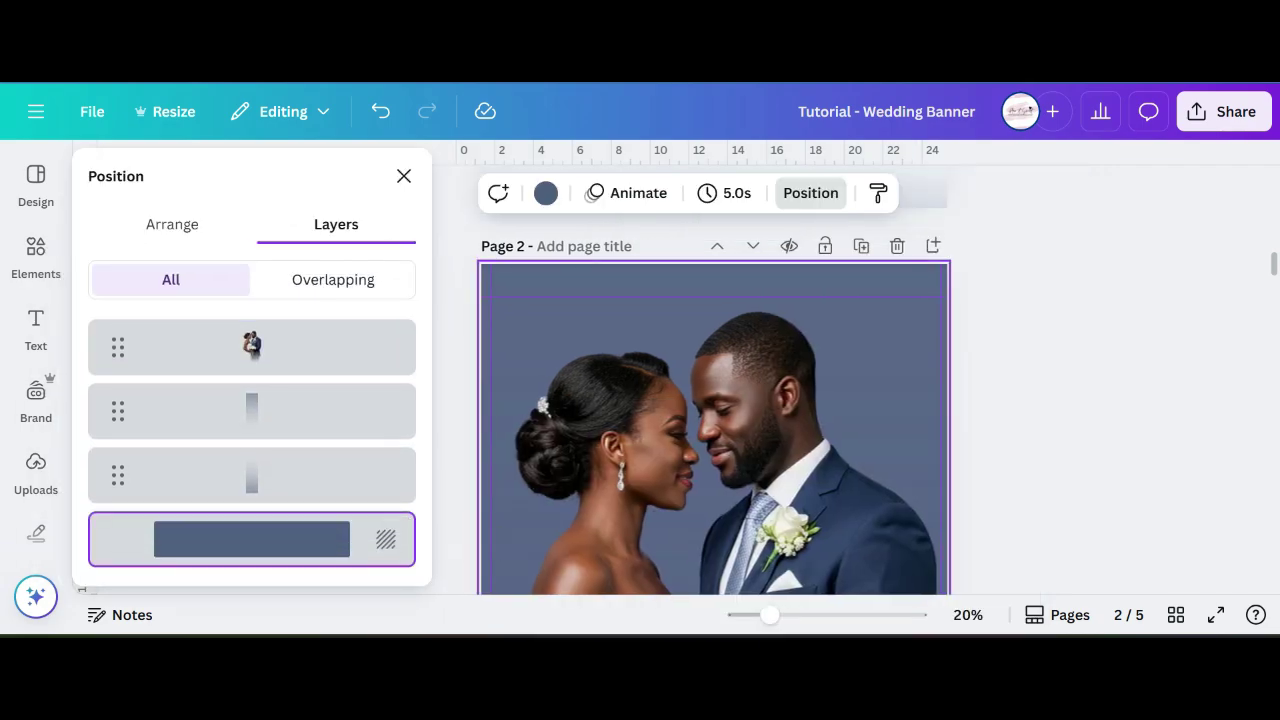
click(546, 193)
click(324, 326)
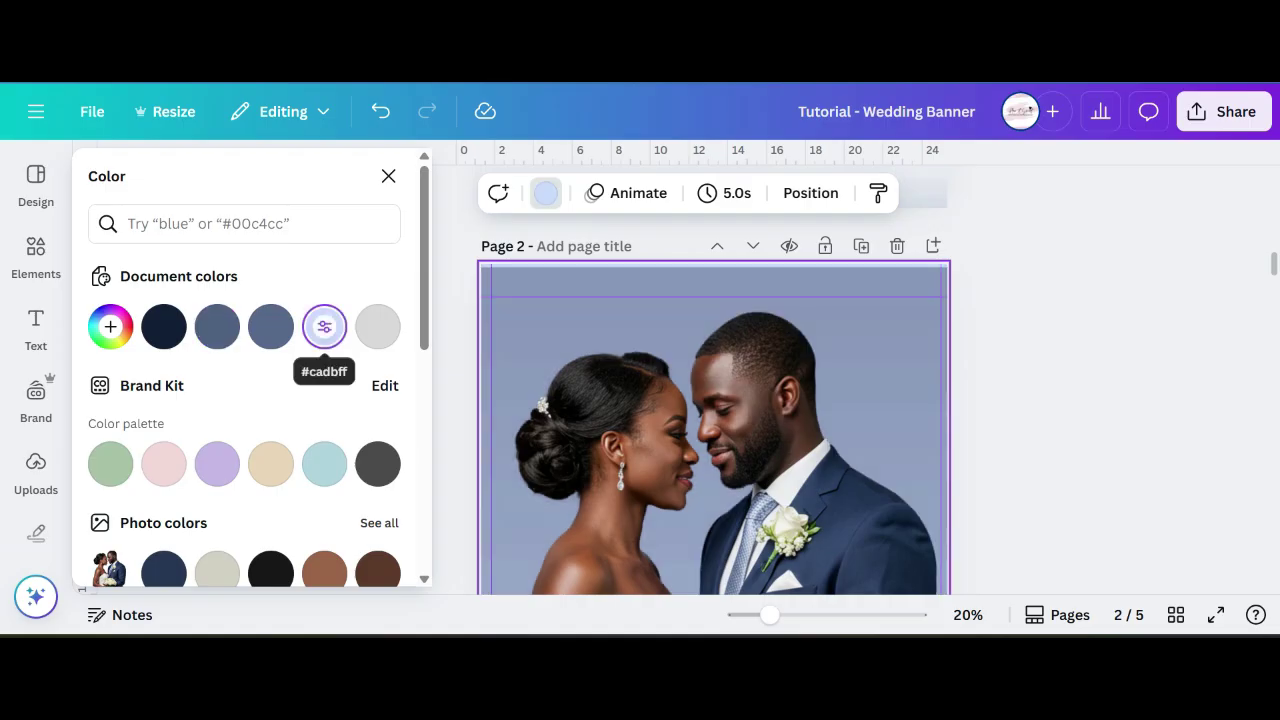
click(388, 176)
- Search the elements library for "white blur" and show all matching graphics
scroll(700, 400, down, 3)
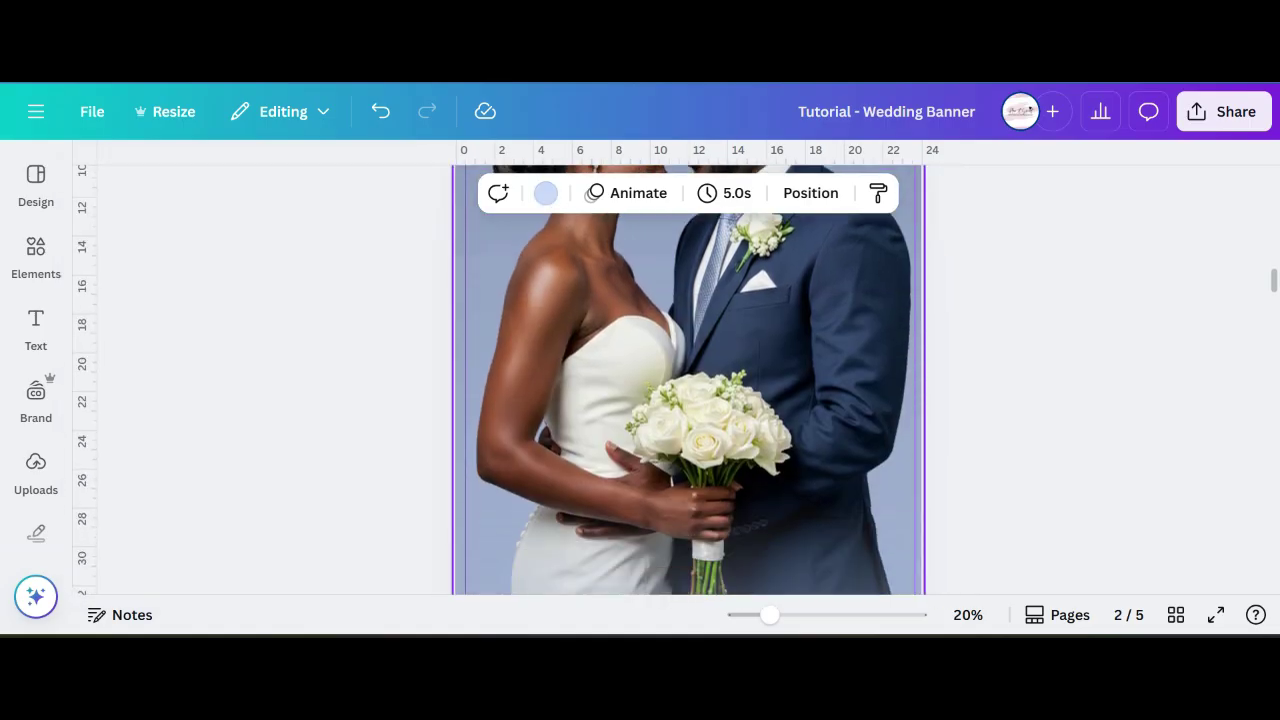
scroll(700, 400, up, 1)
scroll(690, 380, up, 2)
scroll(690, 380, down, 6)
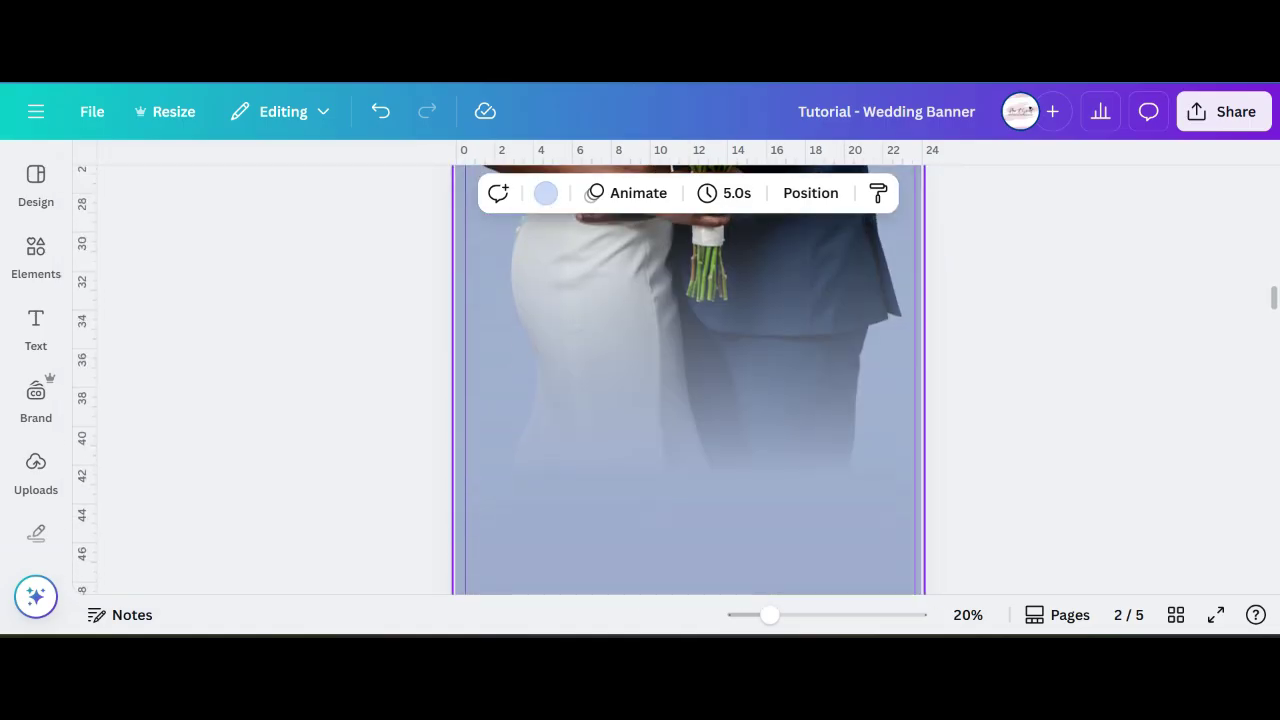
scroll(690, 380, up, 4)
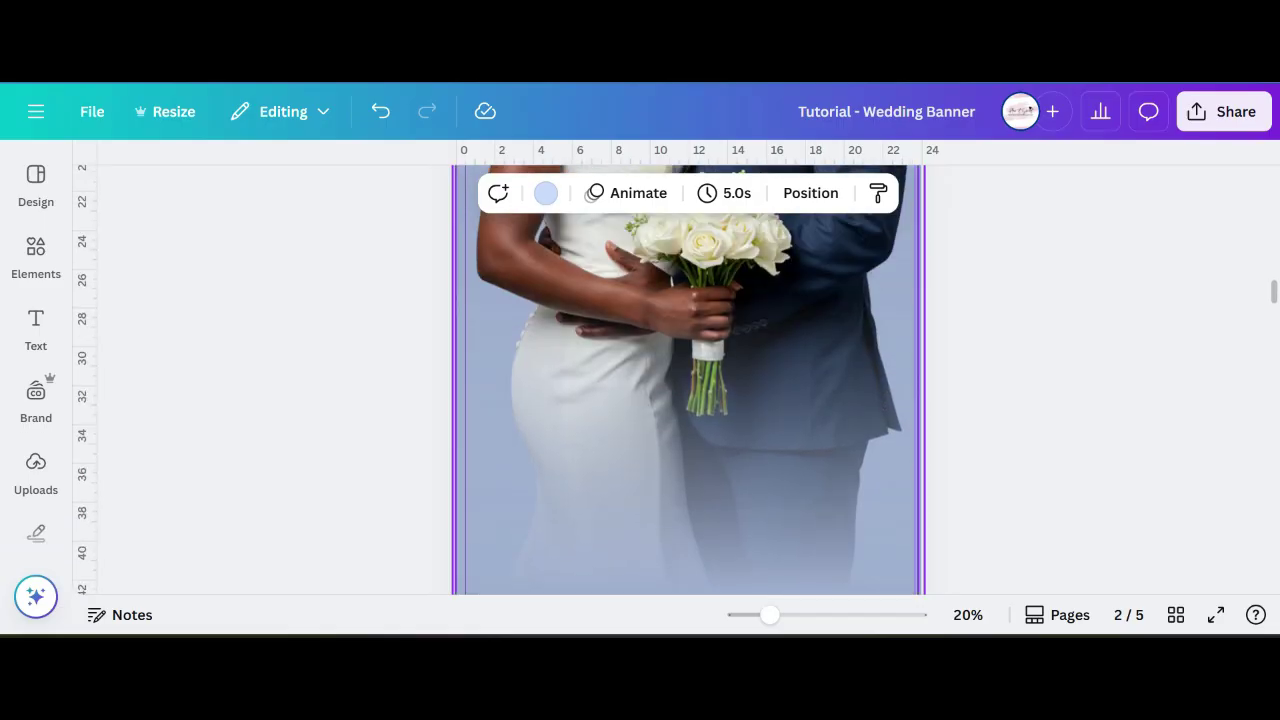
scroll(690, 380, up, 2)
click(36, 256)
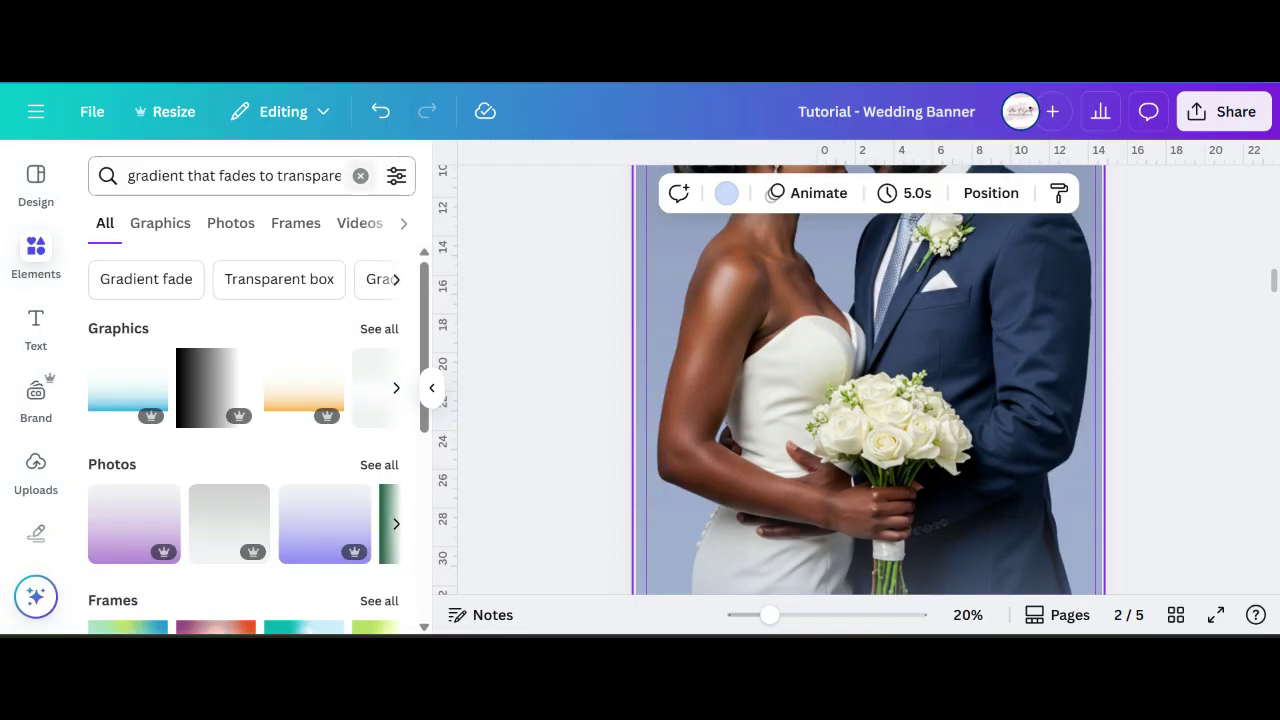
click(360, 176)
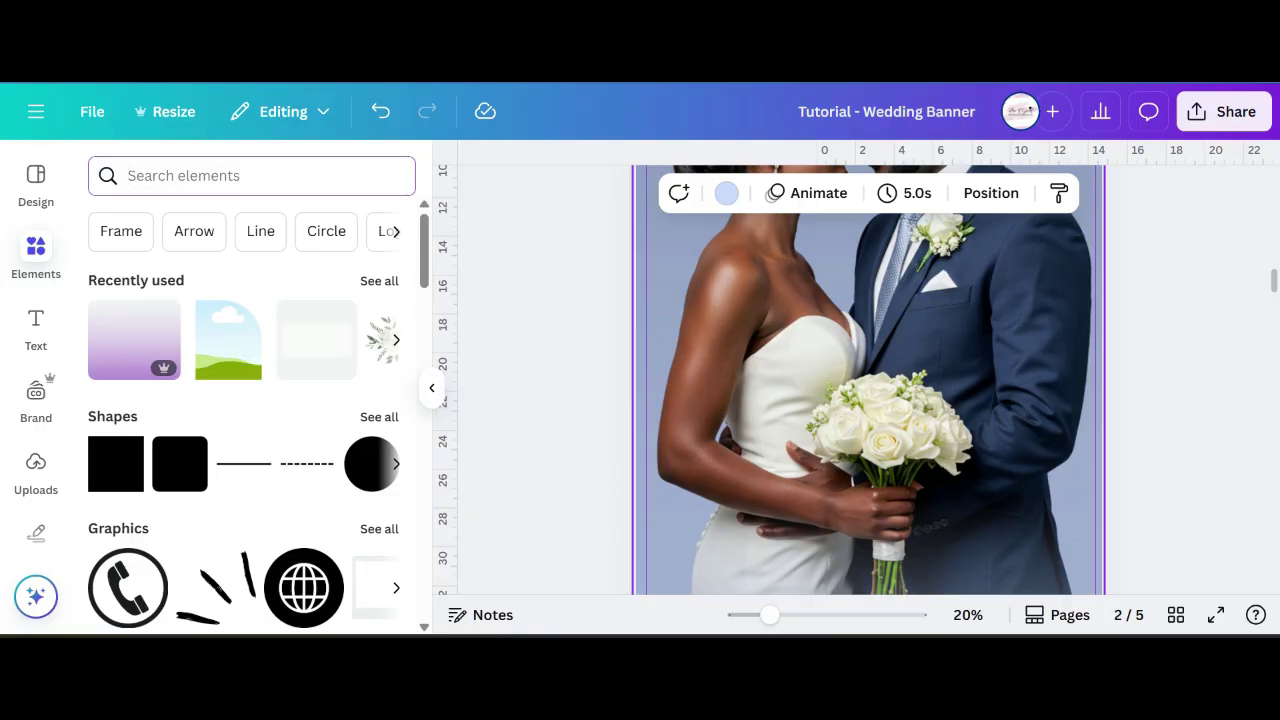
text(white)
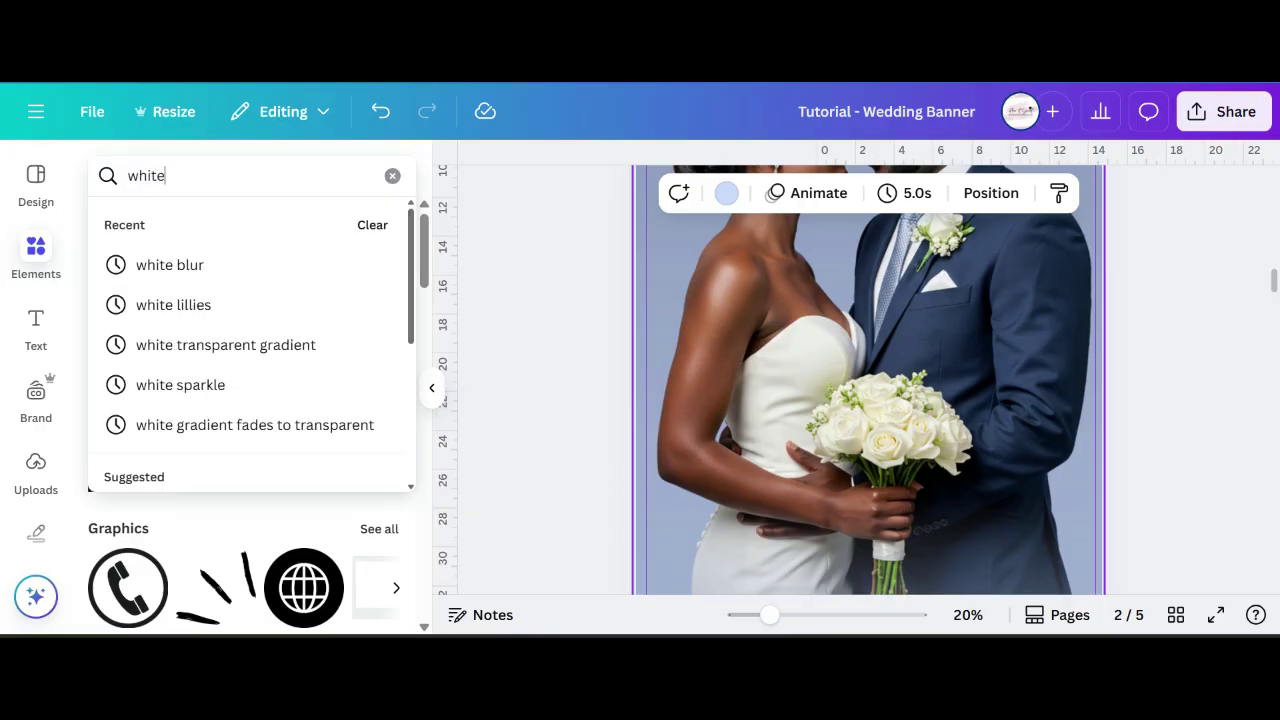
text( bl)
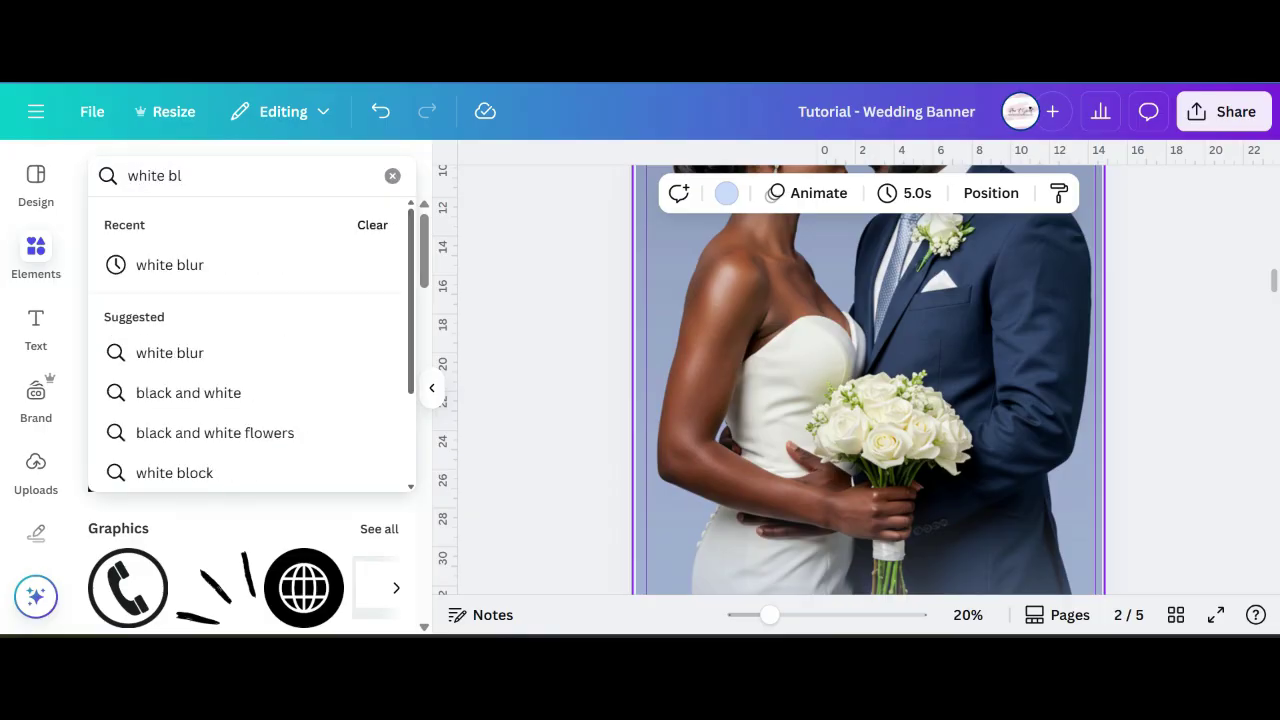
key(Down)
key(Return)
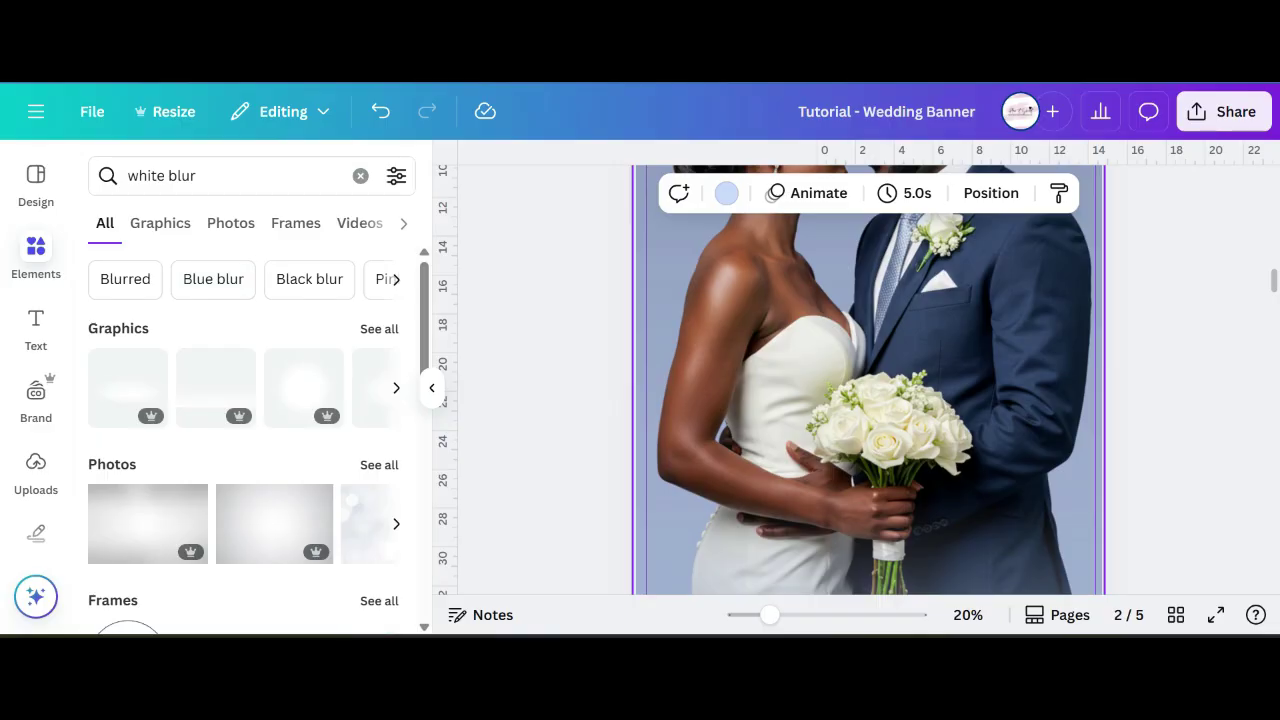
click(379, 328)
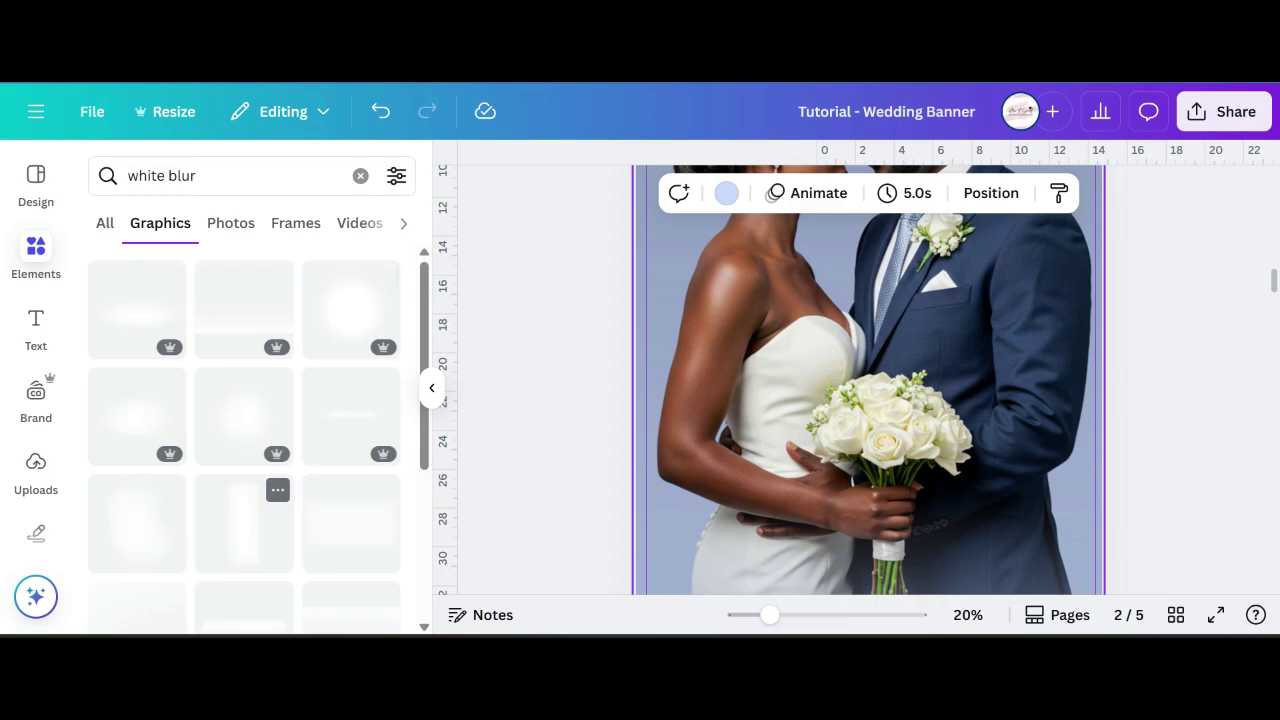
- Add the free tall white blur graphic to page 2 and rotate it 90 degrees so it lies horizontally across the couple
click(277, 489)
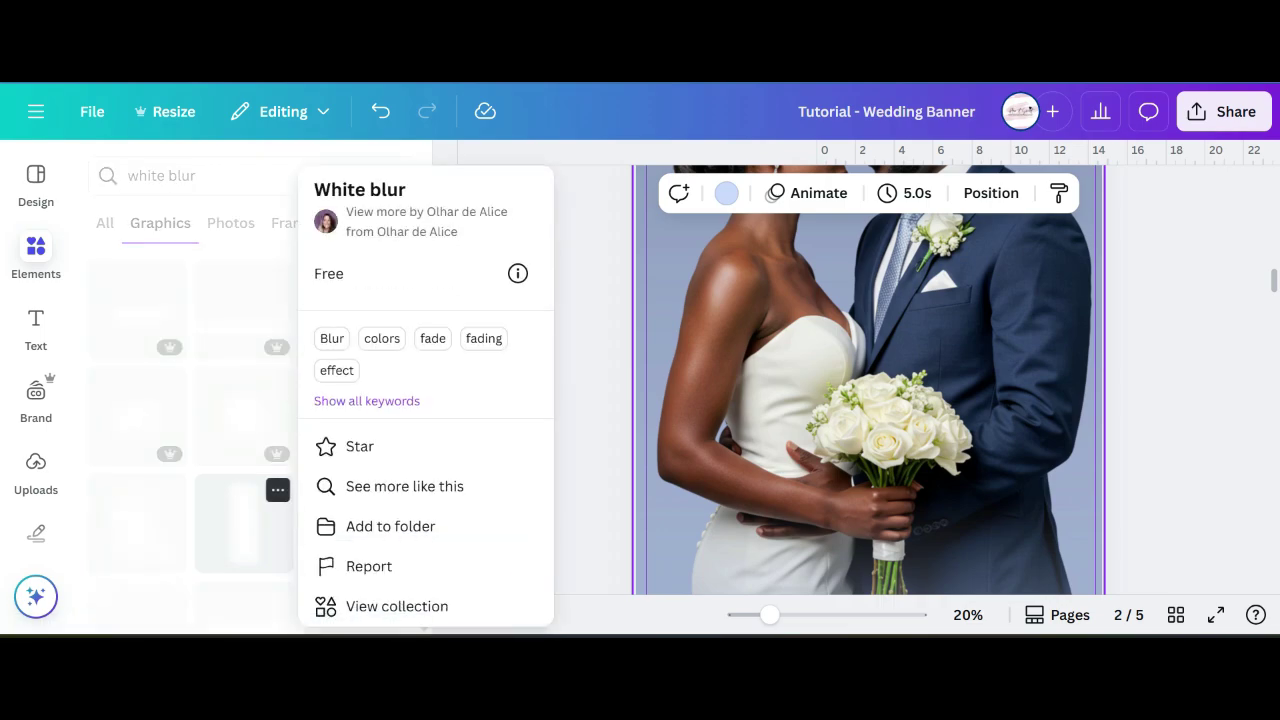
click(277, 489)
click(244, 523)
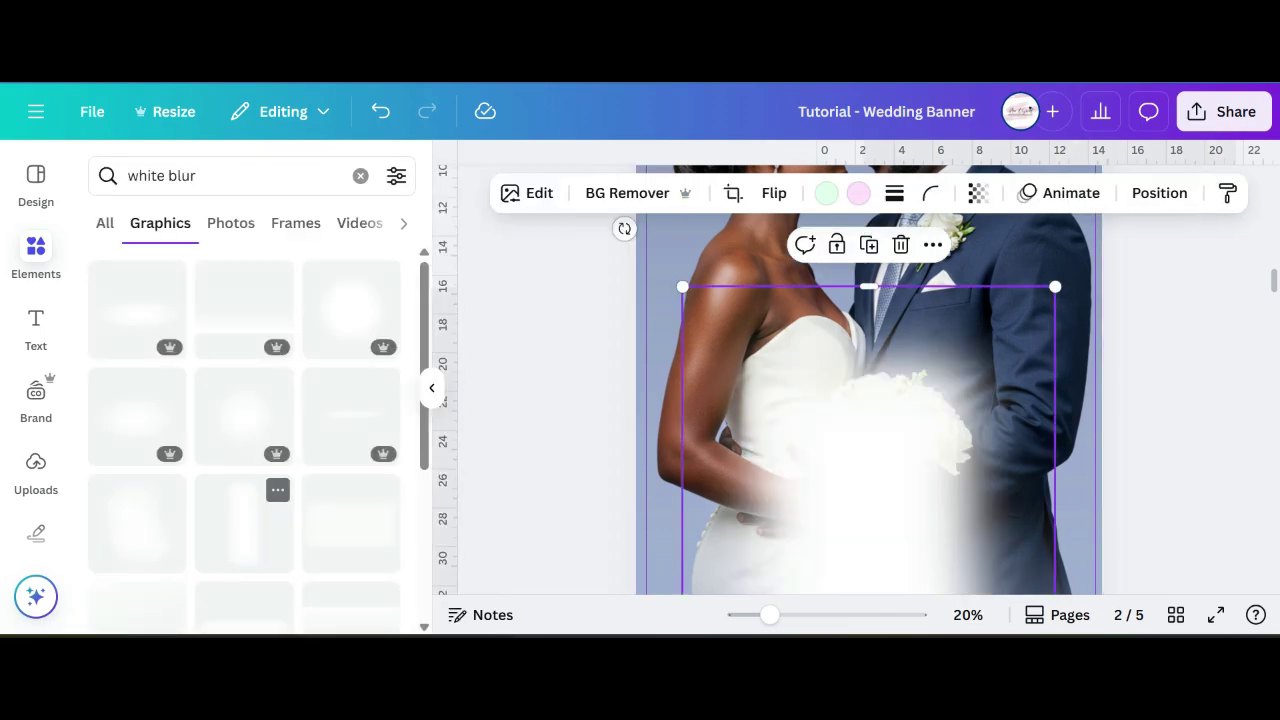
scroll(866, 400, down, 3)
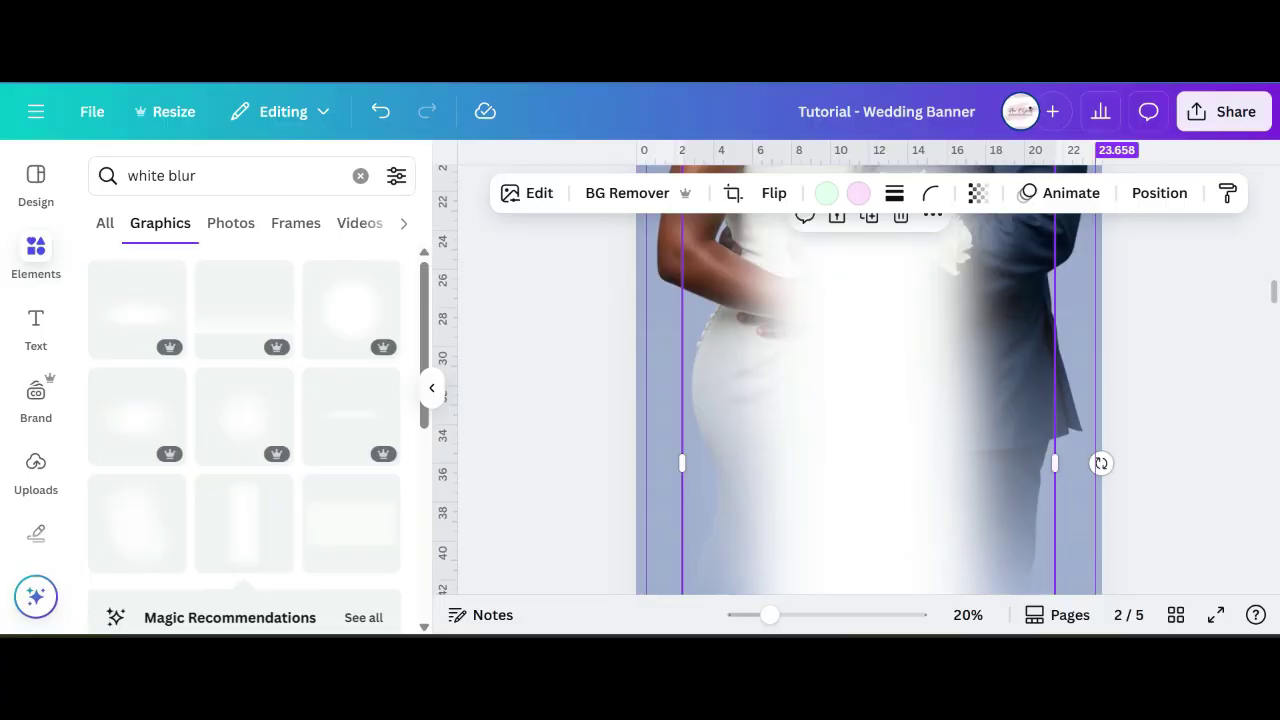
drag(1100, 463, 927, 405)
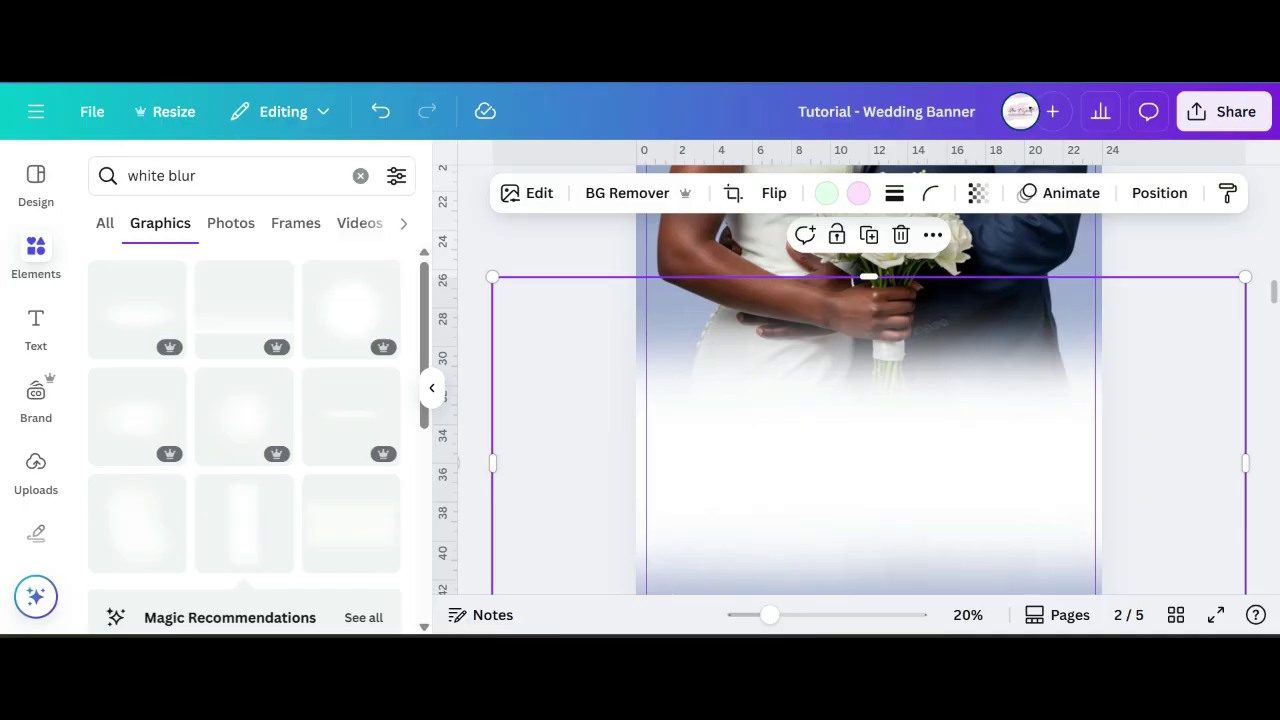
- Stretch the white blur's lower edge down past the bottom of page 2 so it covers the banner's lower part
scroll(868, 400, down, 5)
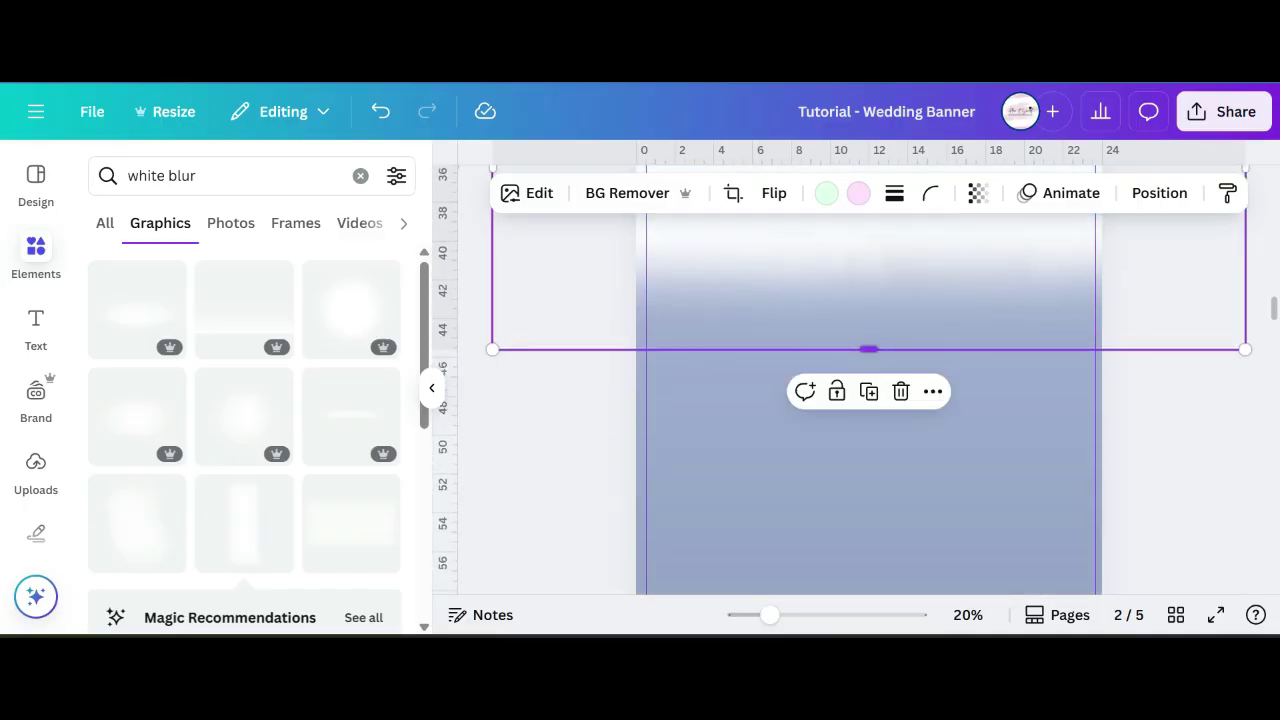
drag(868, 349, 866, 598)
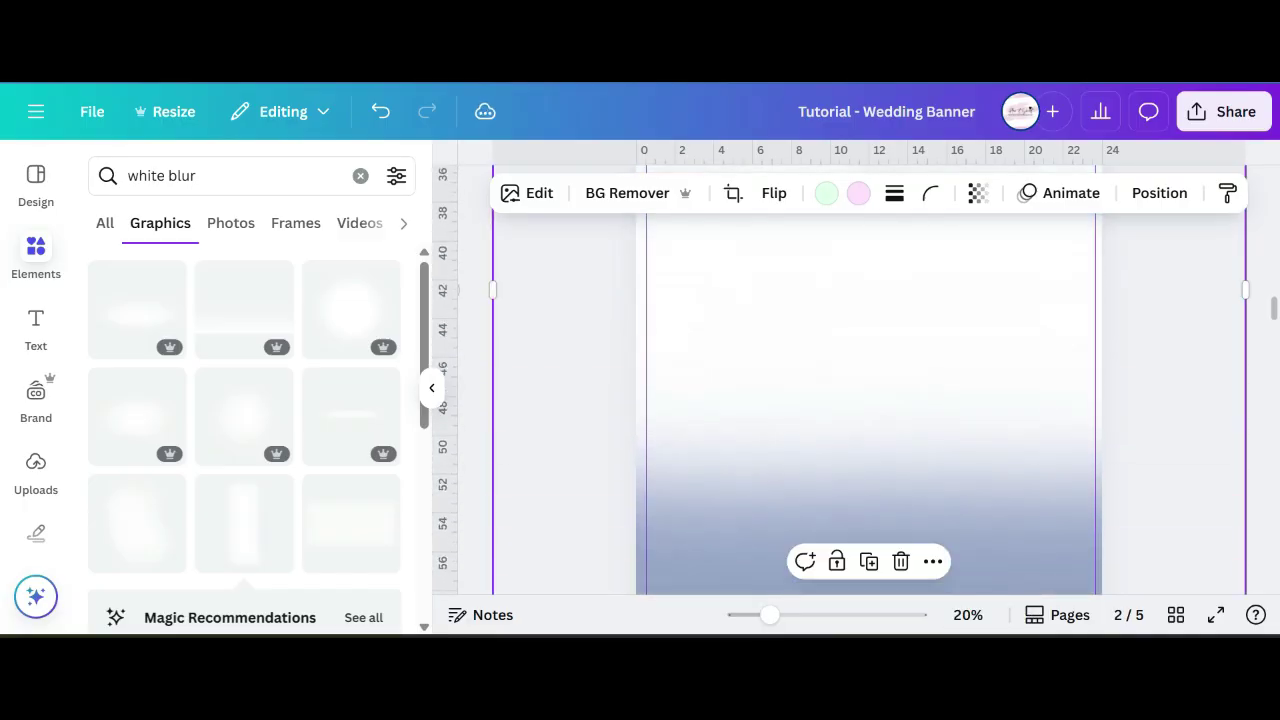
scroll(868, 450, down, 5)
drag(868, 300, 868, 566)
scroll(868, 450, down, 5)
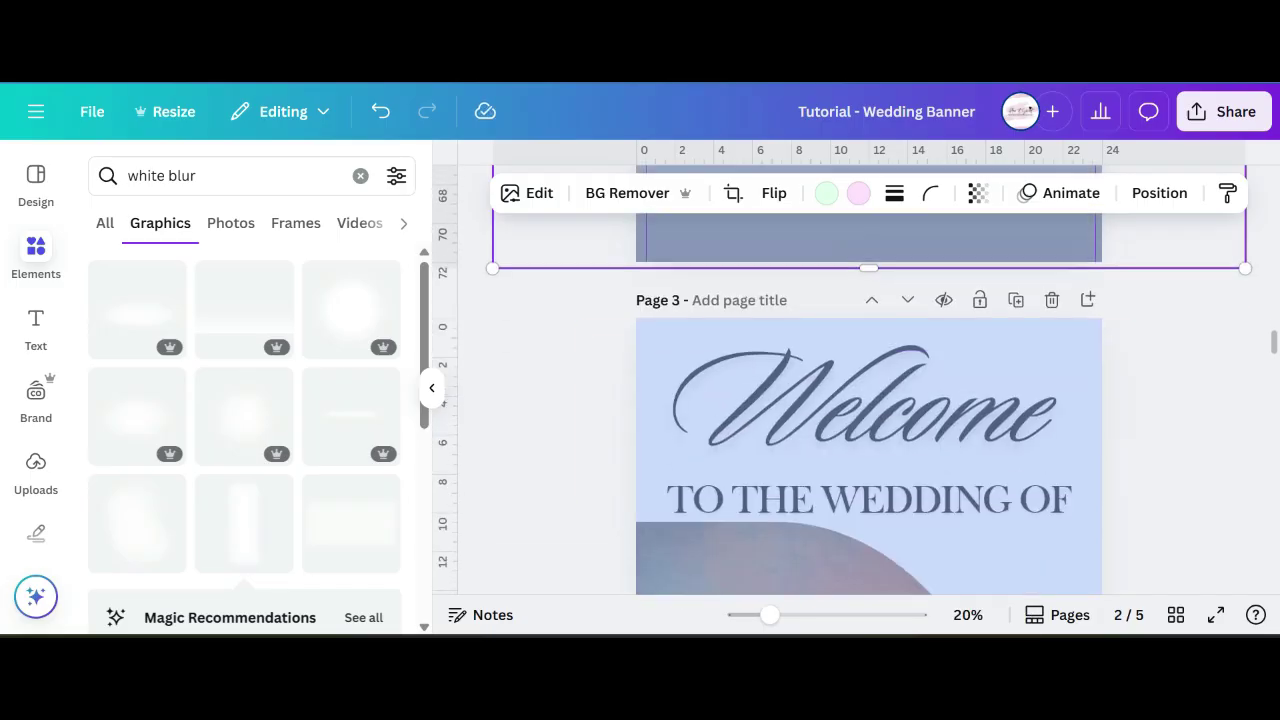
drag(868, 268, 868, 477)
scroll(868, 380, up, 5)
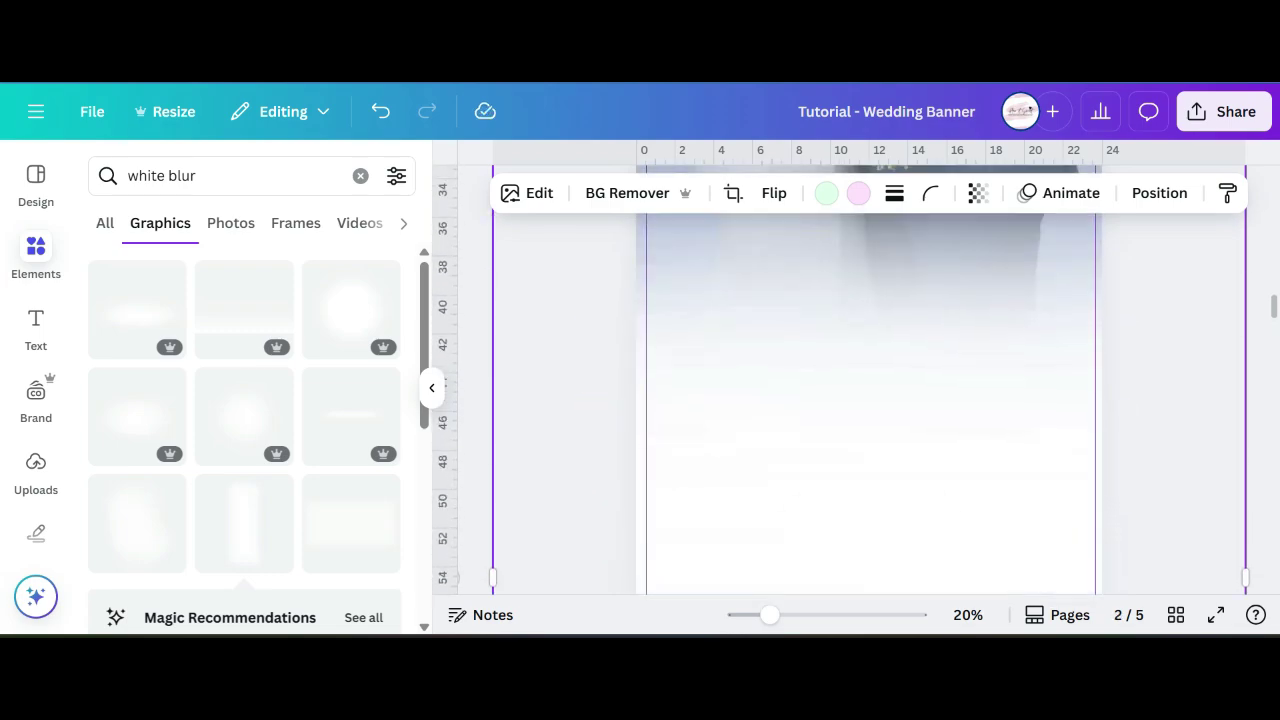
scroll(868, 400, down, 3)
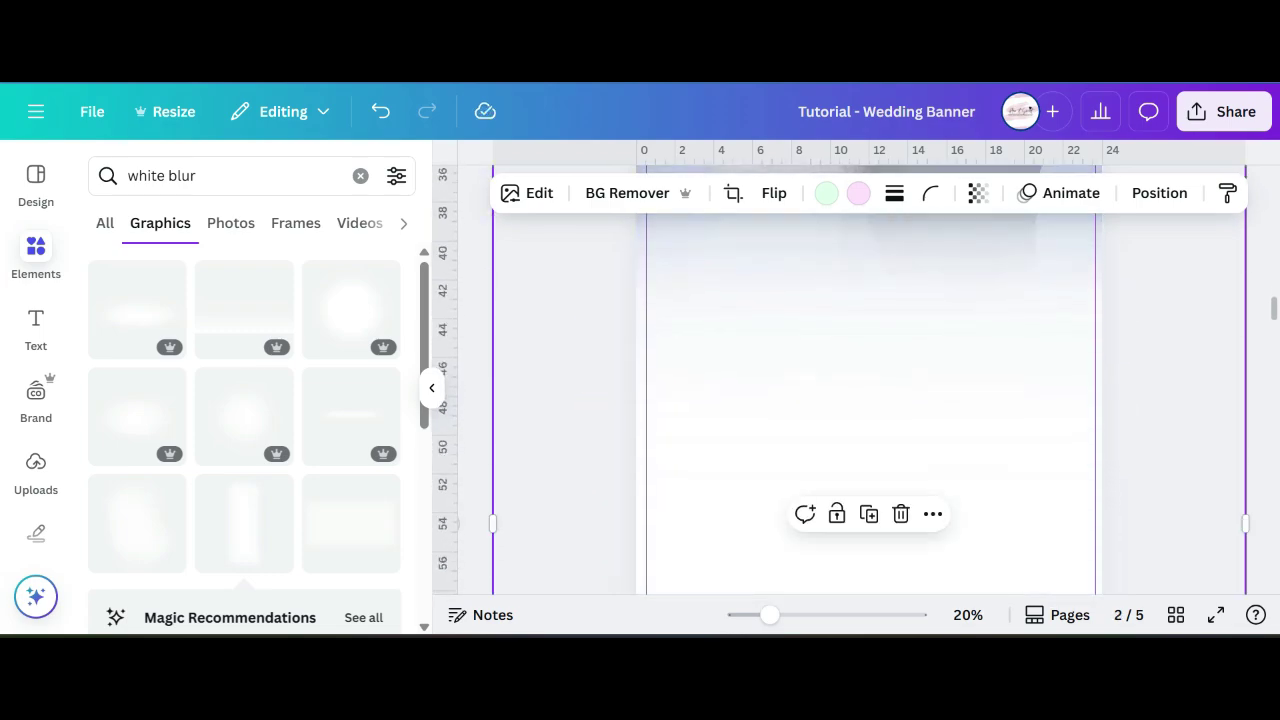
- Trim the white blur to the width of page 2, with its upper edge at about 40 inches and its lower edge at the page bottom
drag(492, 522, 636, 523)
drag(1245, 522, 1101, 522)
scroll(1098, 515, up, 3)
drag(869, 278, 882, 434)
scroll(869, 380, down, 4)
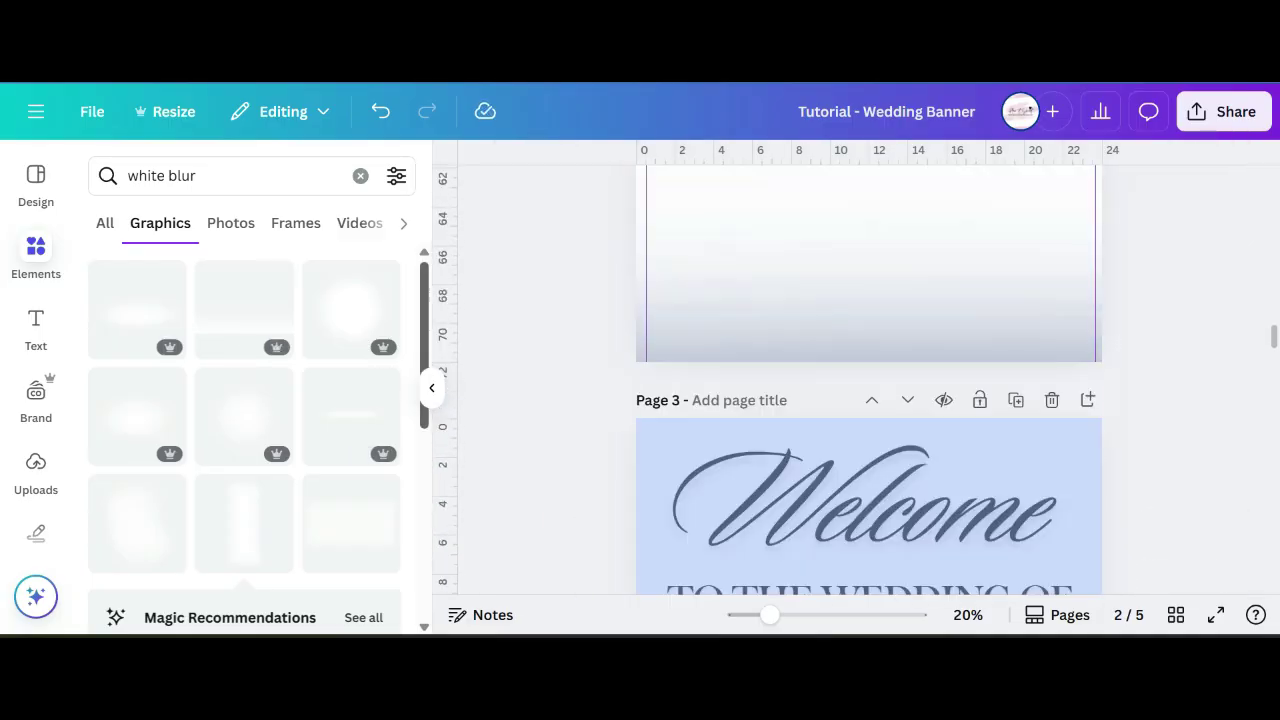
click(869, 310)
drag(869, 570, 869, 361)
- Select the white blur on page 2 and display the page's layer list
scroll(869, 380, up, 5)
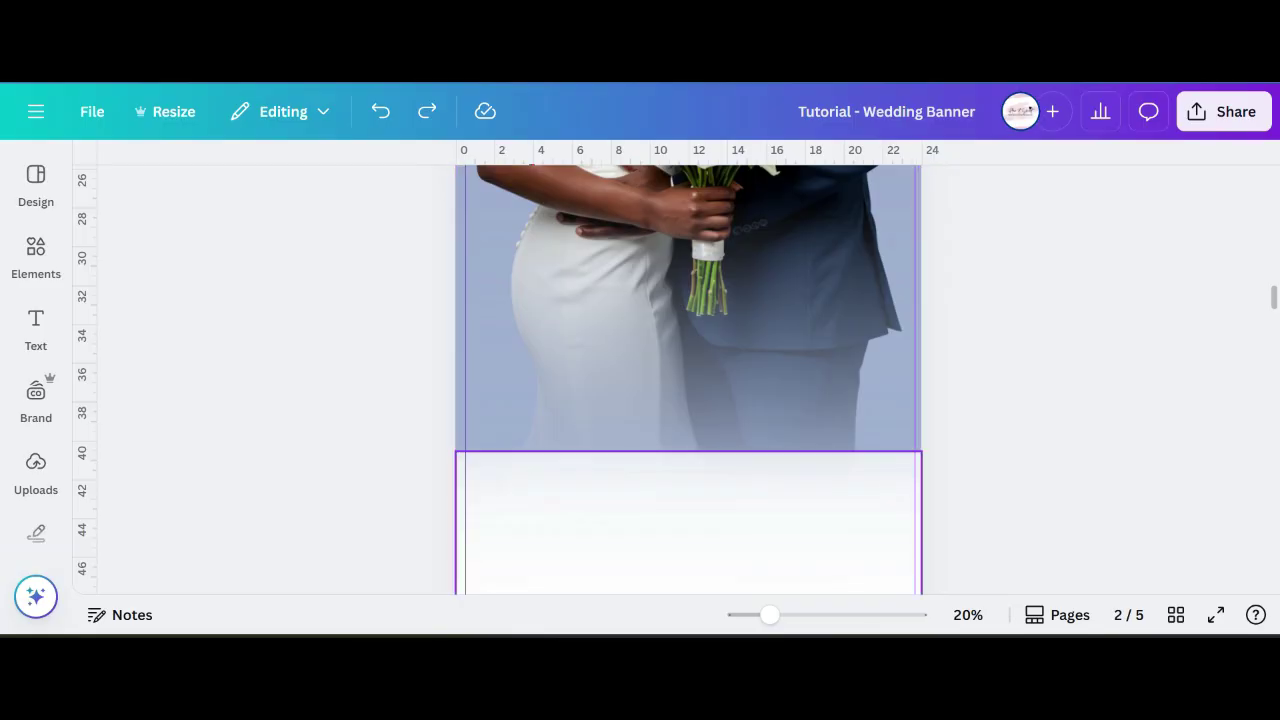
click(688, 520)
click(752, 410)
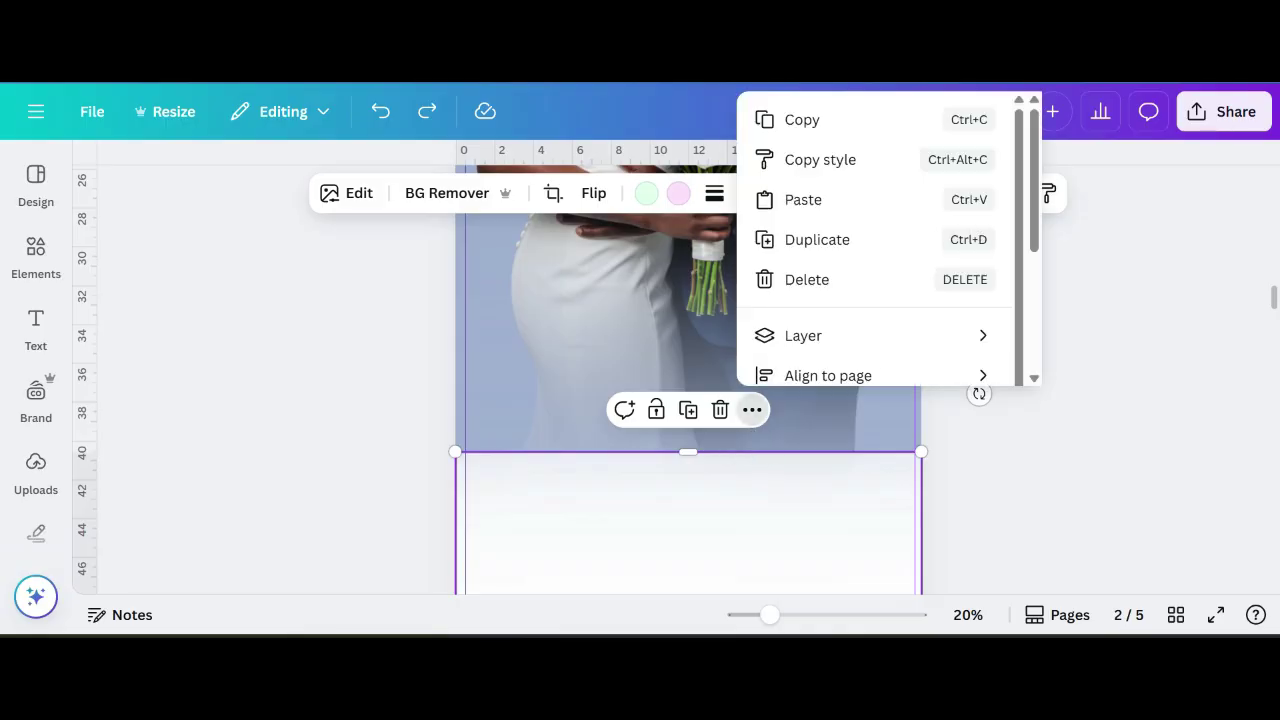
mouse_move(850, 335)
click(500, 511)
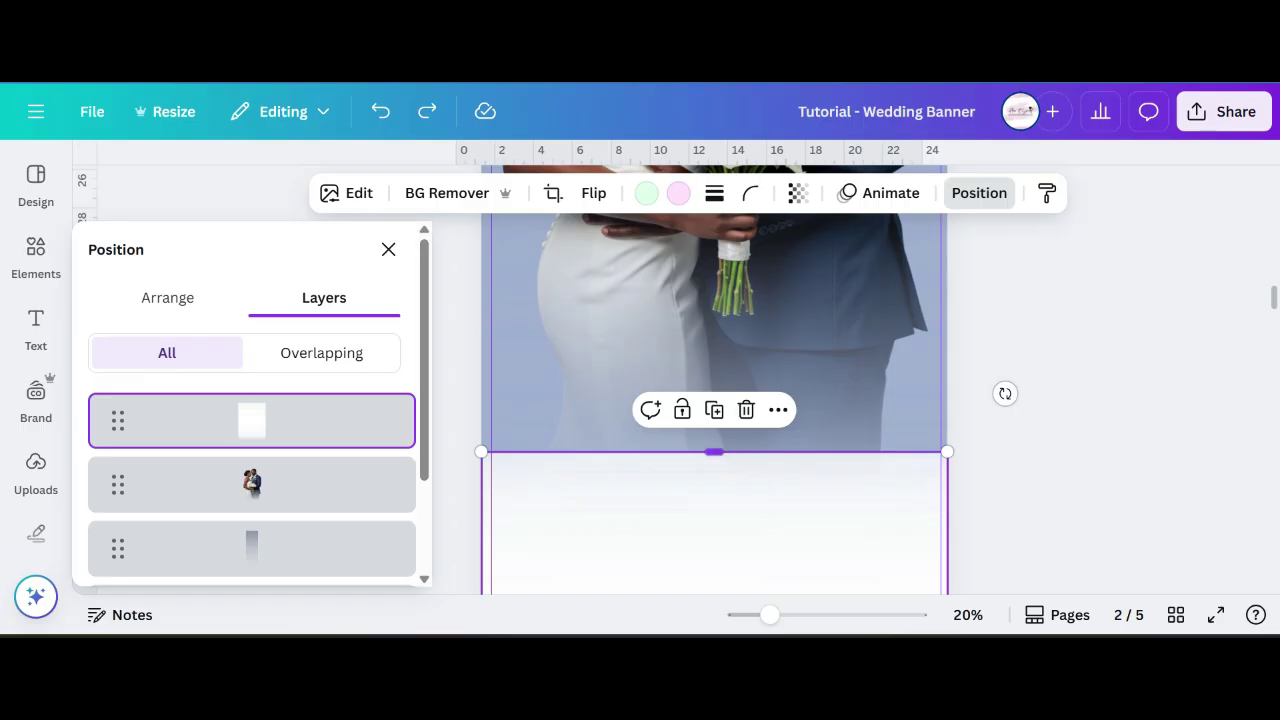
- Extend the white blur's upper edge up to about 29 inches so it overlaps the couple, and close the layer list
drag(714, 452, 714, 296)
scroll(714, 296, up, 3)
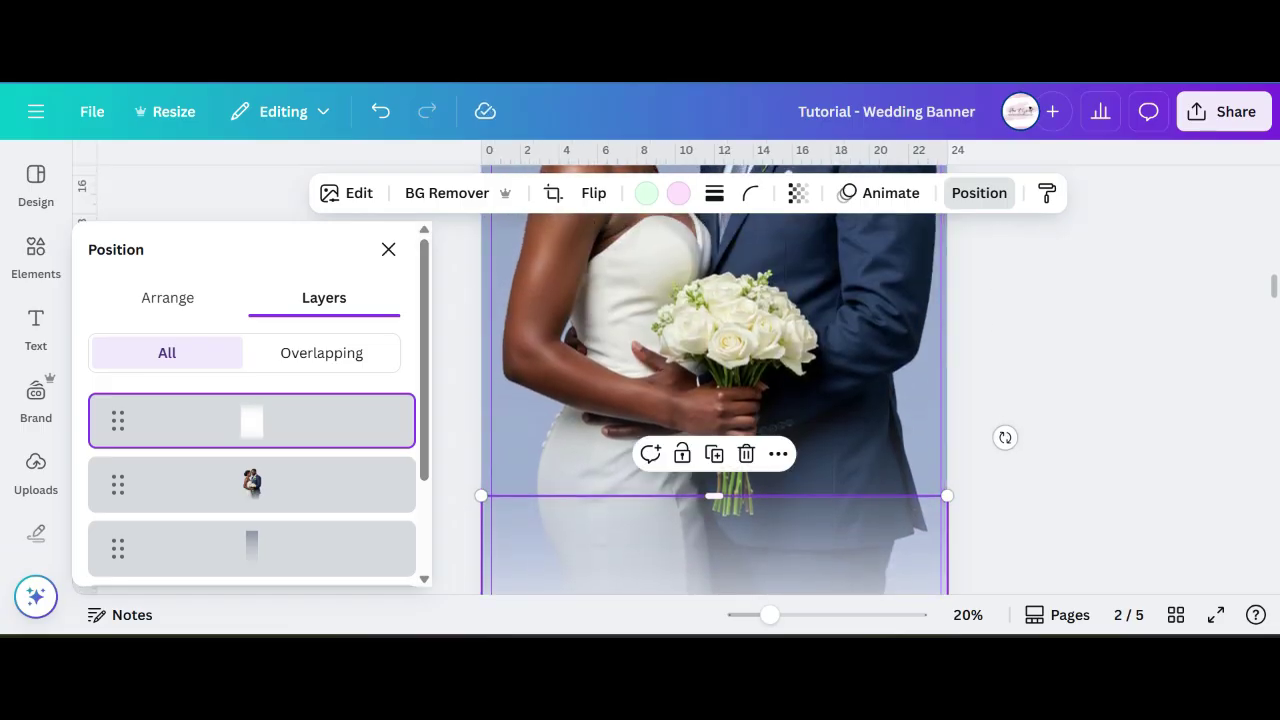
drag(714, 496, 714, 432)
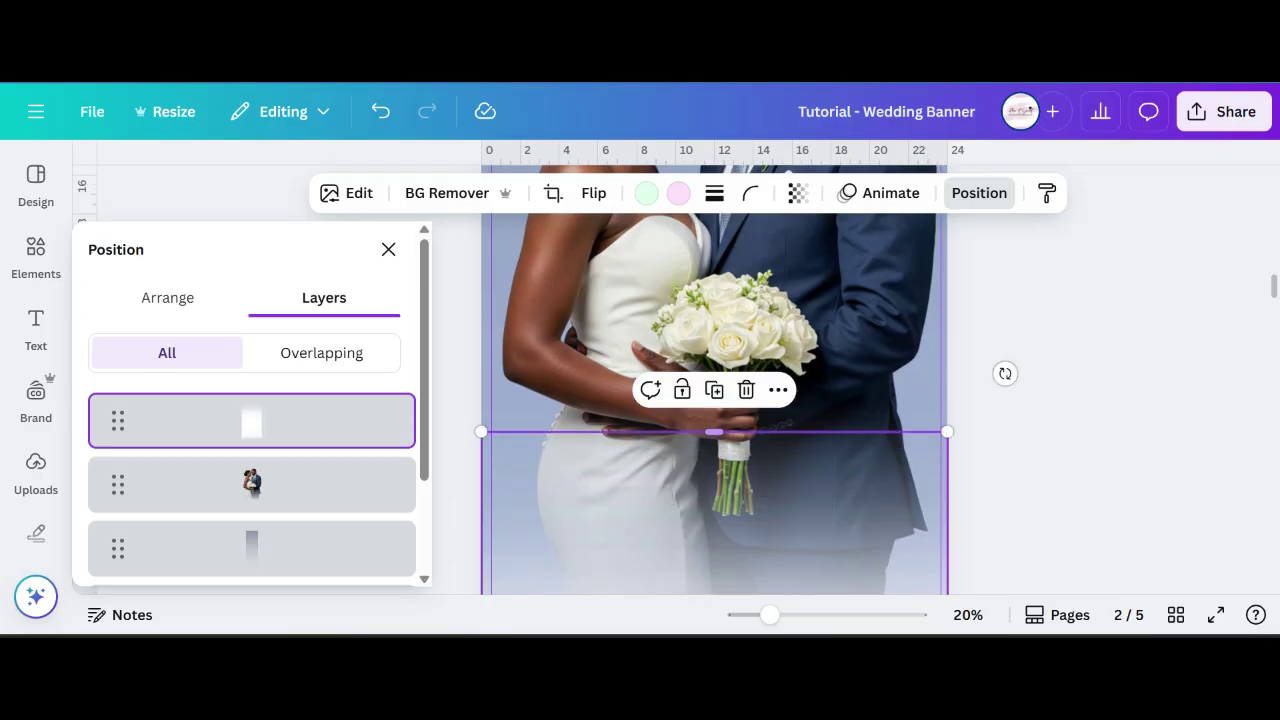
click(388, 249)
click(388, 260)
- Examine how the couple and blue background on page 2 fade into the white blur
scroll(700, 400, down, 2)
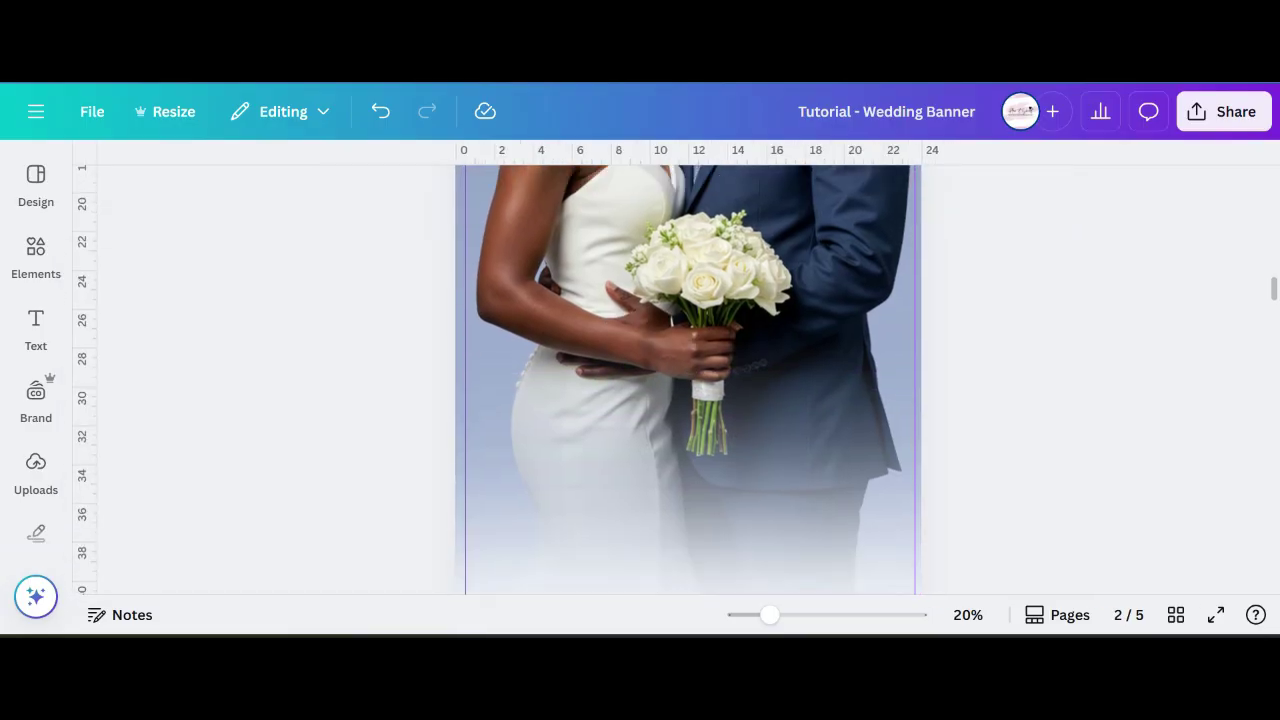
scroll(688, 380, up, 2)
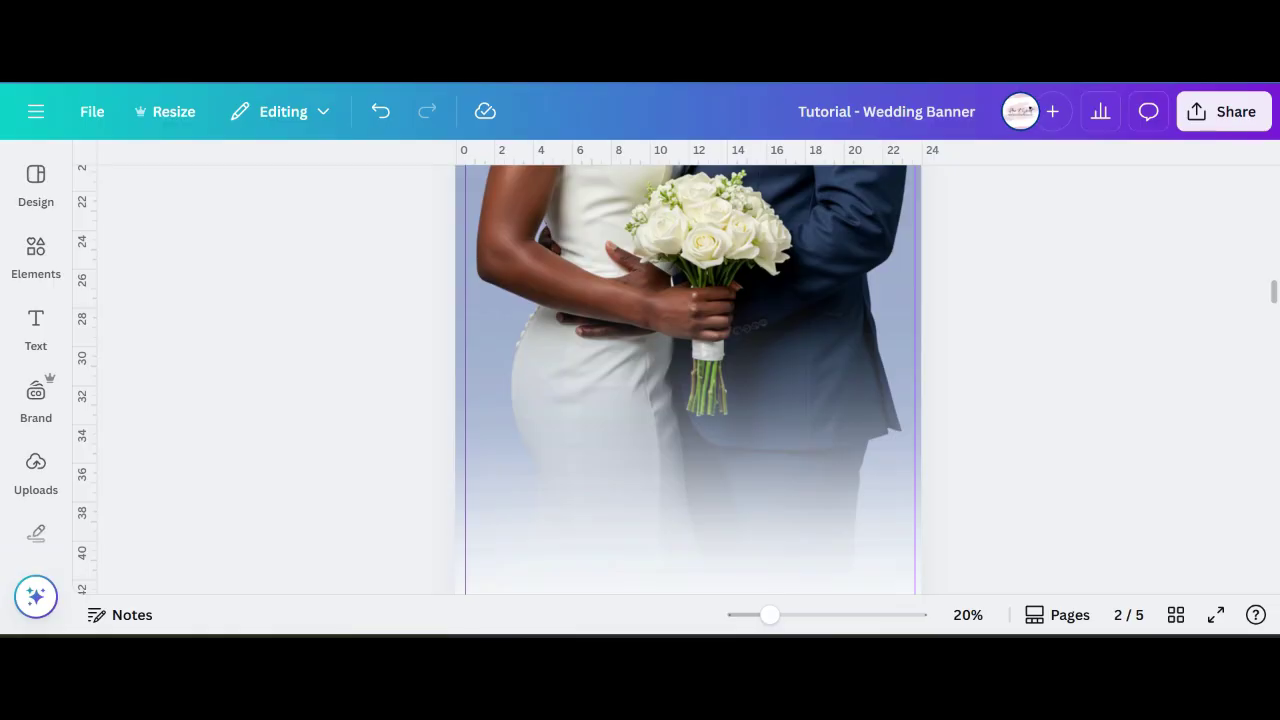
scroll(688, 380, down, 2)
scroll(688, 380, down, 4)
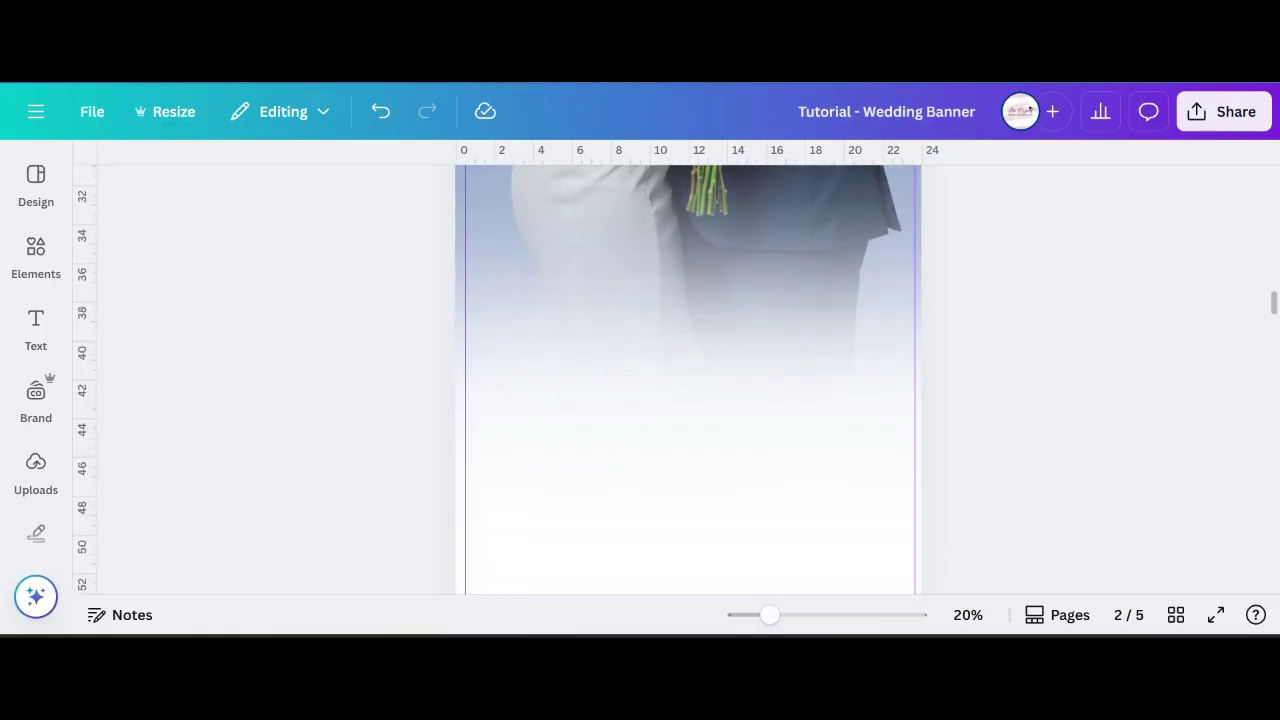
scroll(688, 380, up, 4)
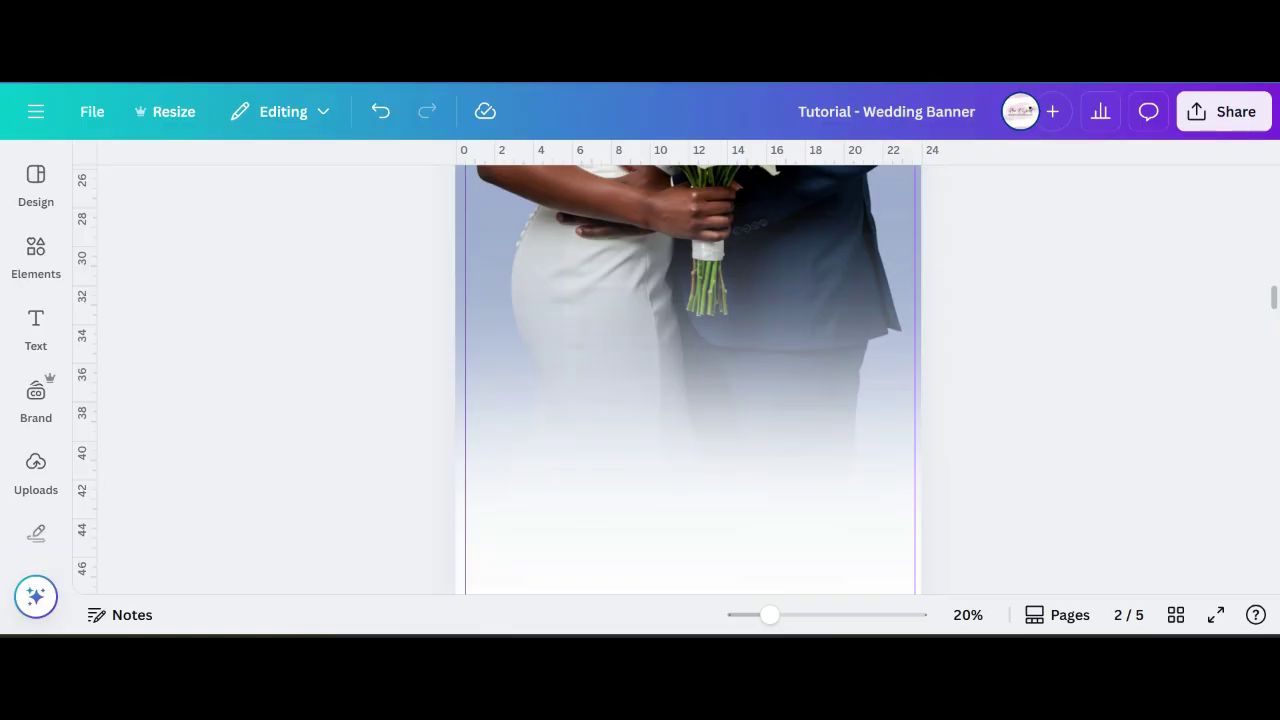
scroll(688, 380, up, 8)
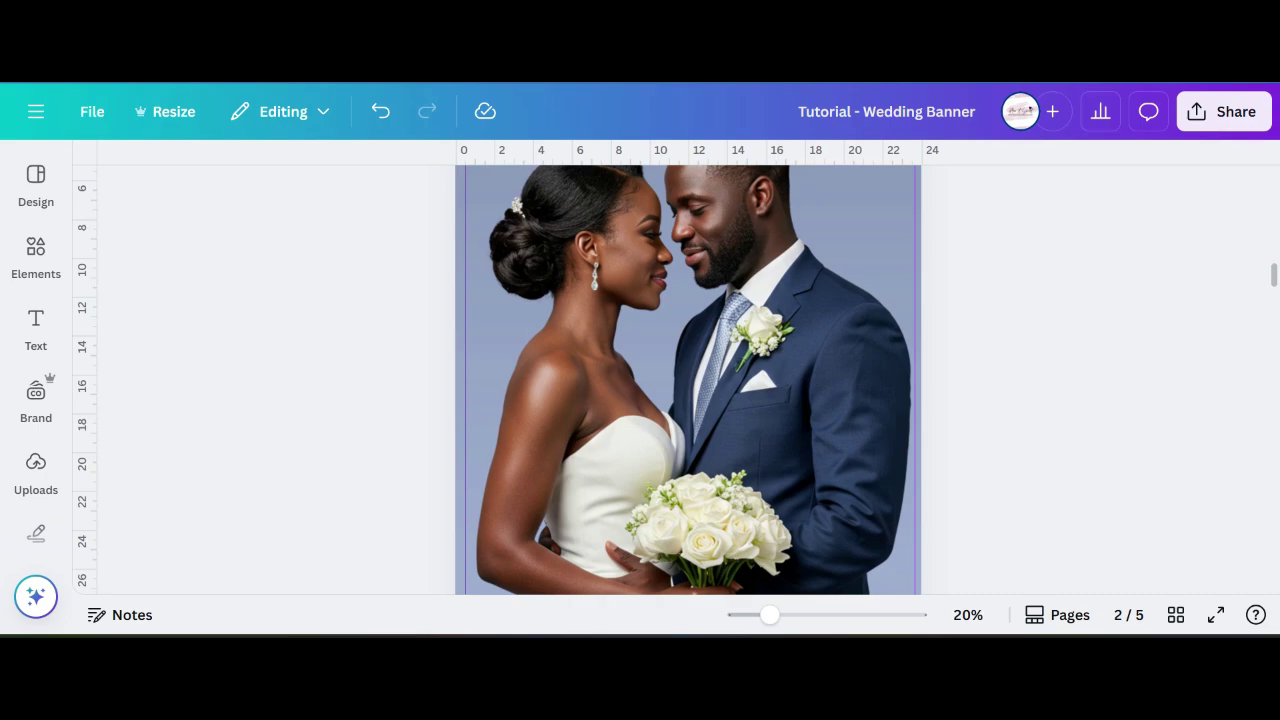
scroll(688, 380, down, 6)
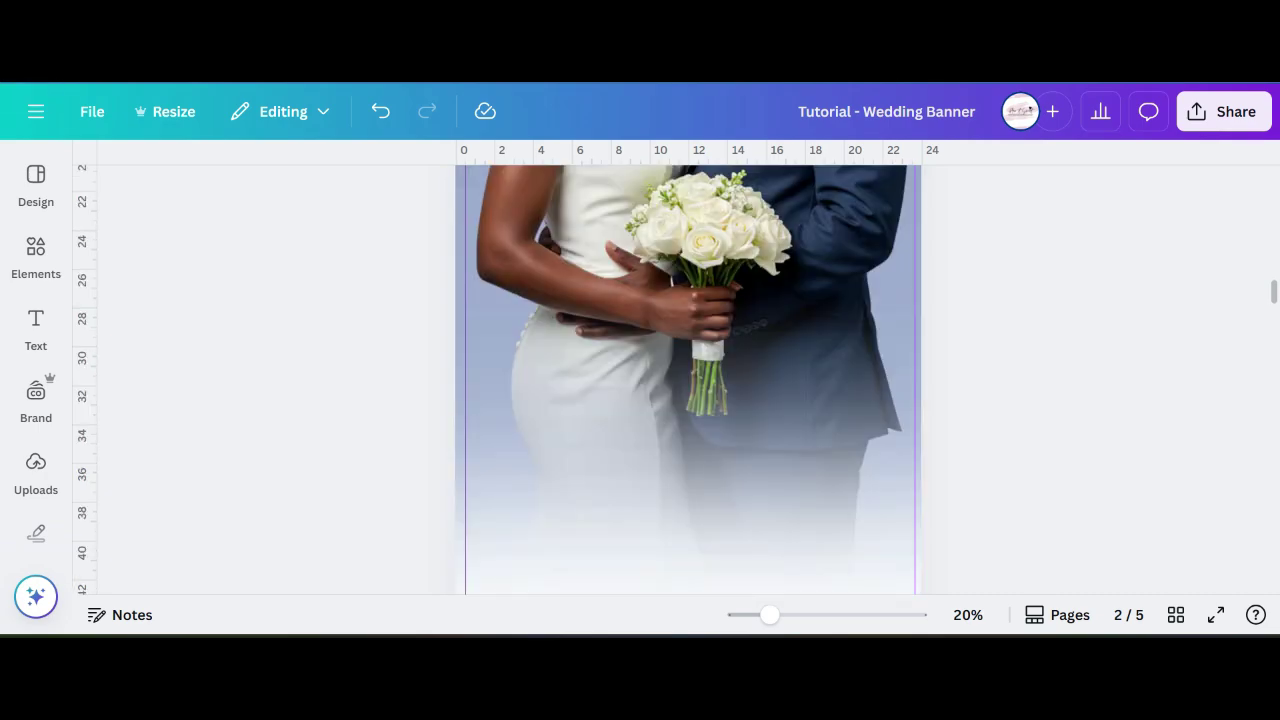
- Search the text library for "wedding fonts"
mouse_move(36, 327)
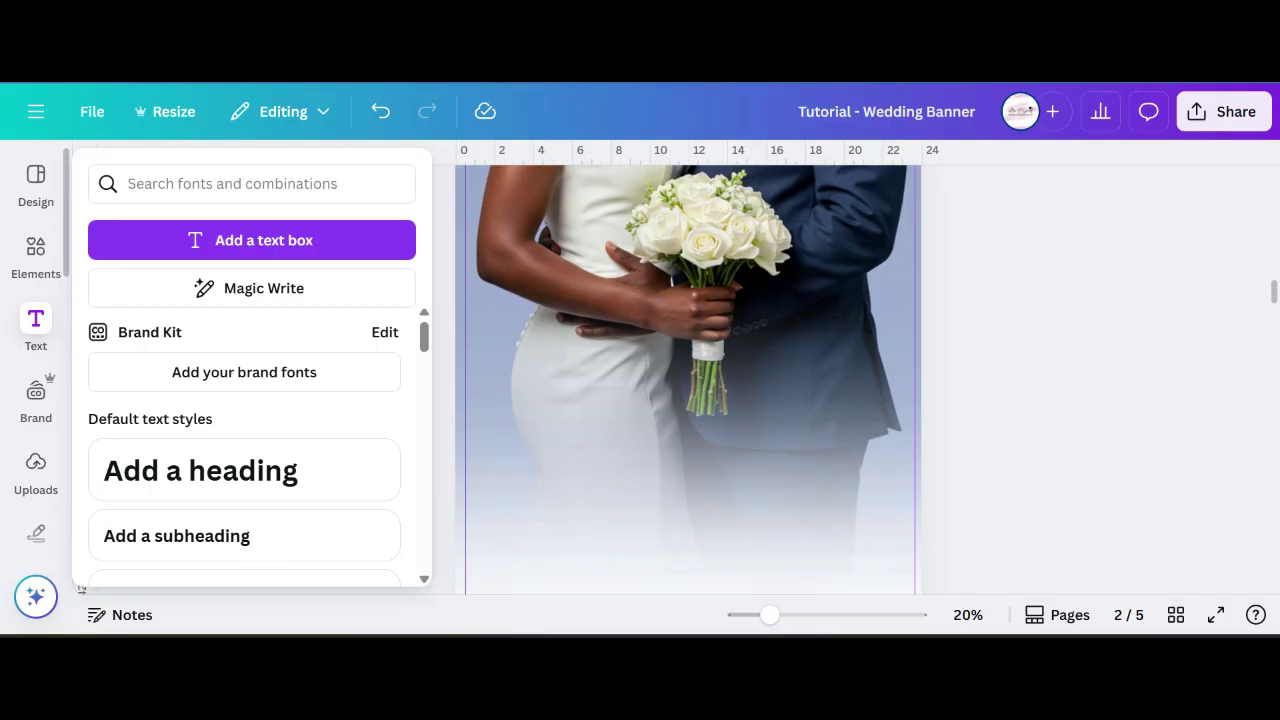
scroll(869, 380, down, 5)
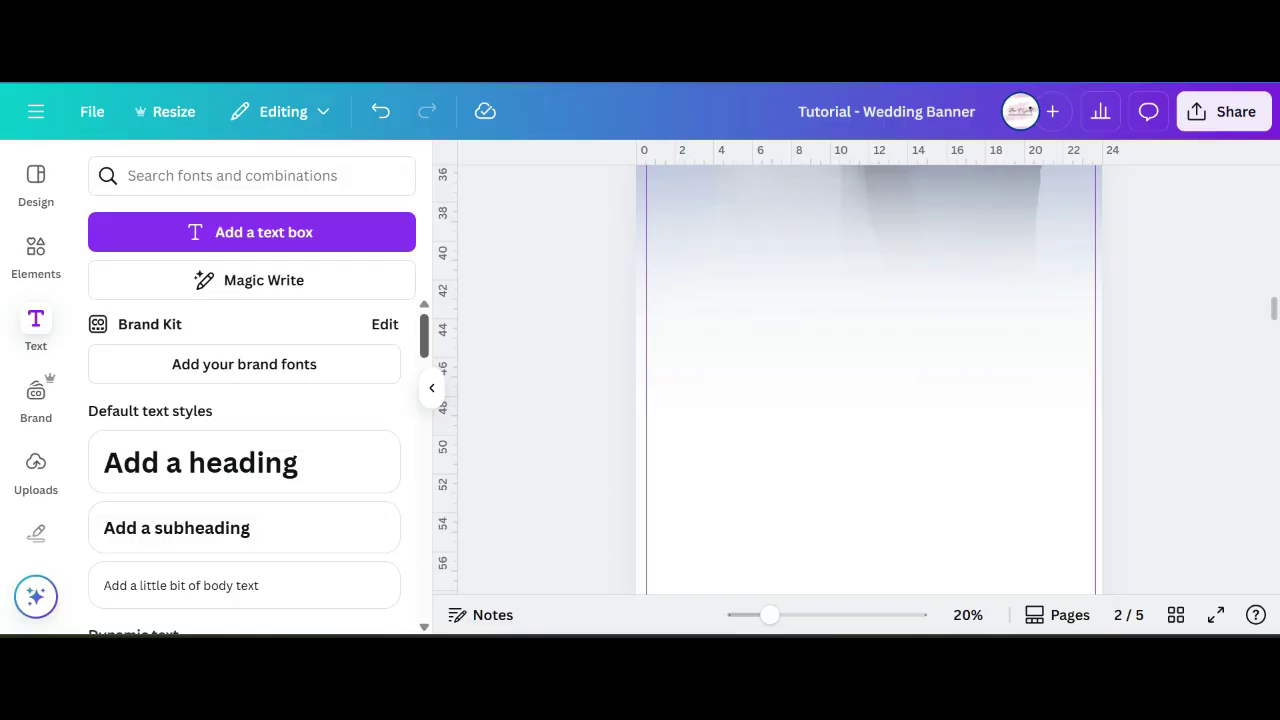
click(232, 176)
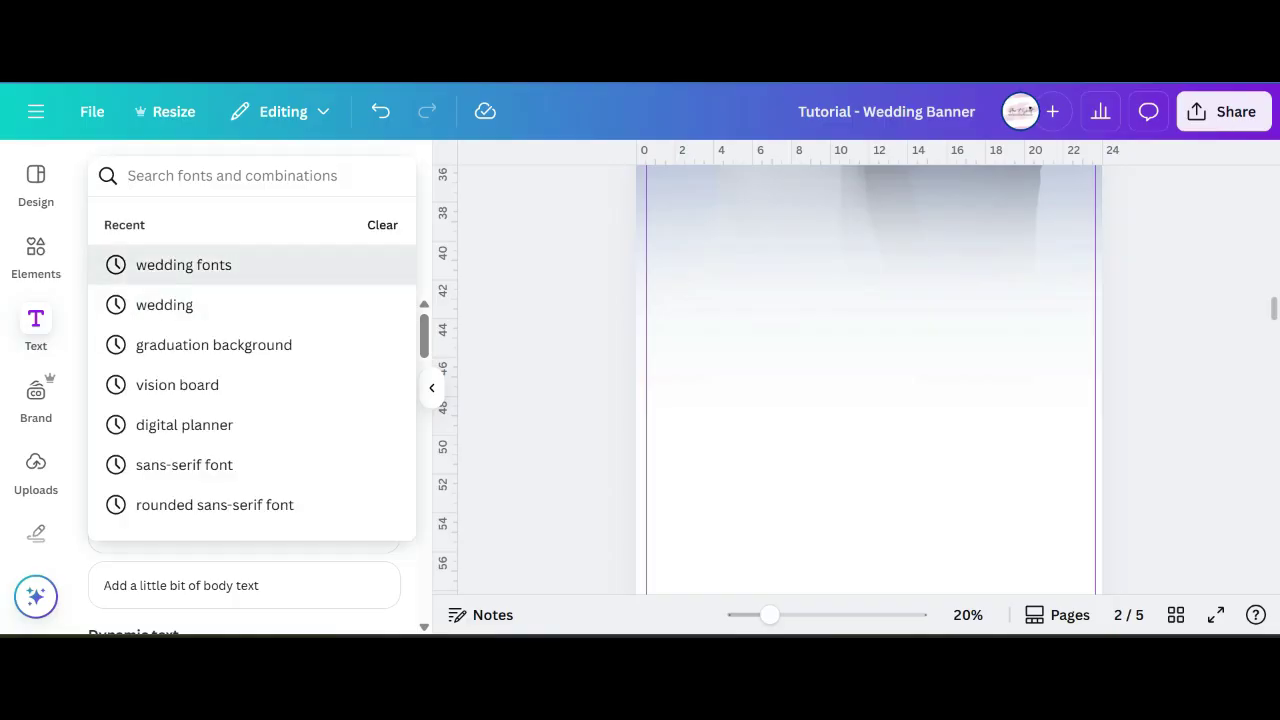
click(232, 266)
- Find the "Best Wishes & Good Luck" olive green text effect among the font combinations and add it to page 2
scroll(240, 325, down, 4)
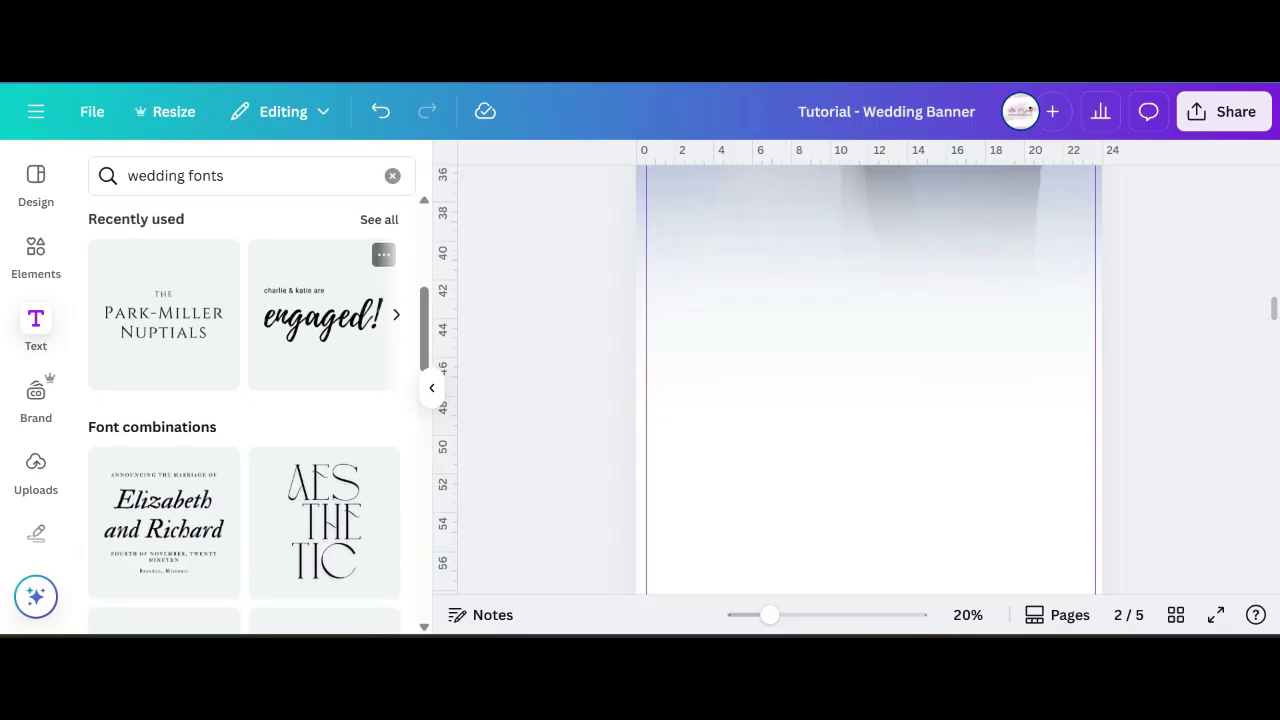
scroll(250, 400, down, 2)
scroll(250, 400, up, 4)
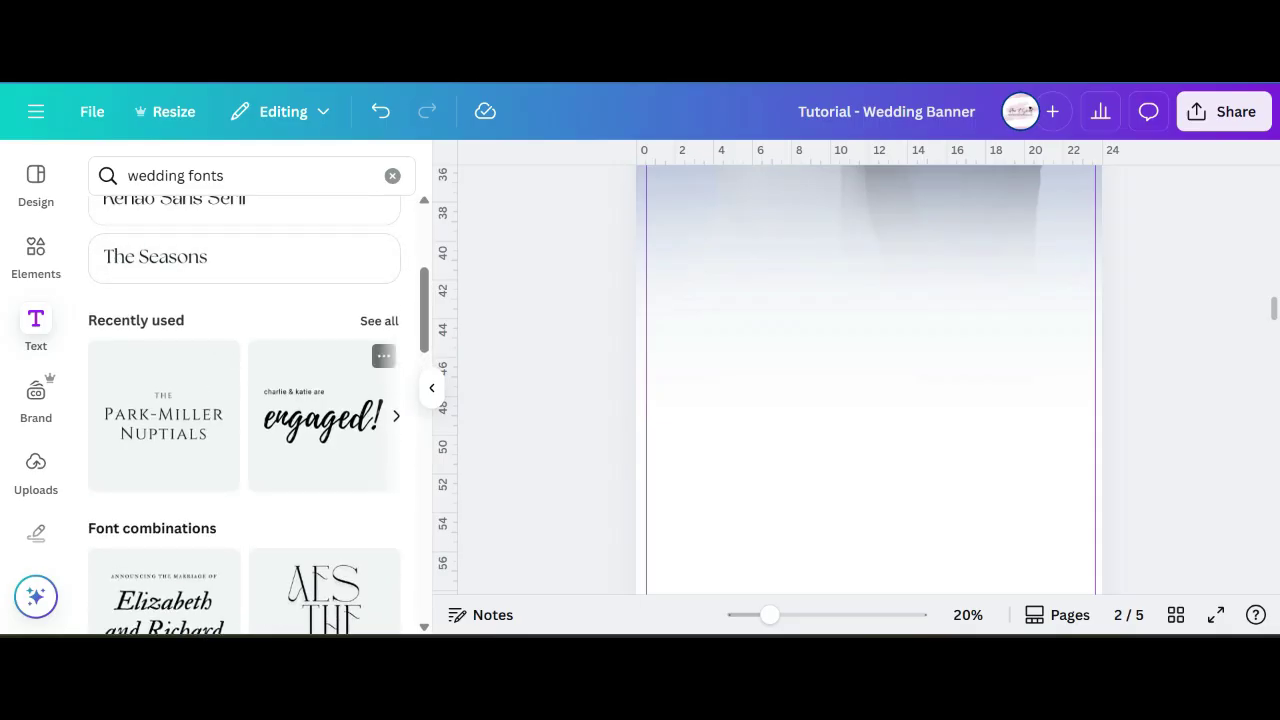
scroll(330, 470, down, 2)
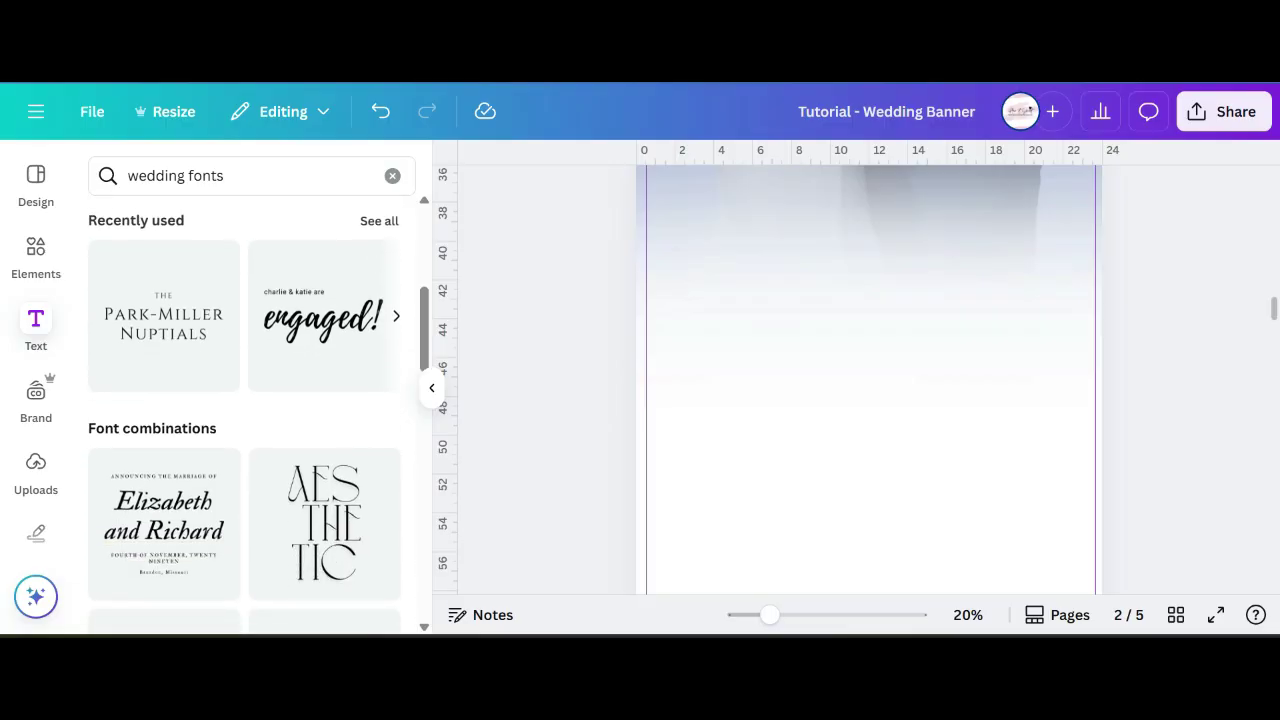
scroll(324, 290, down, 4)
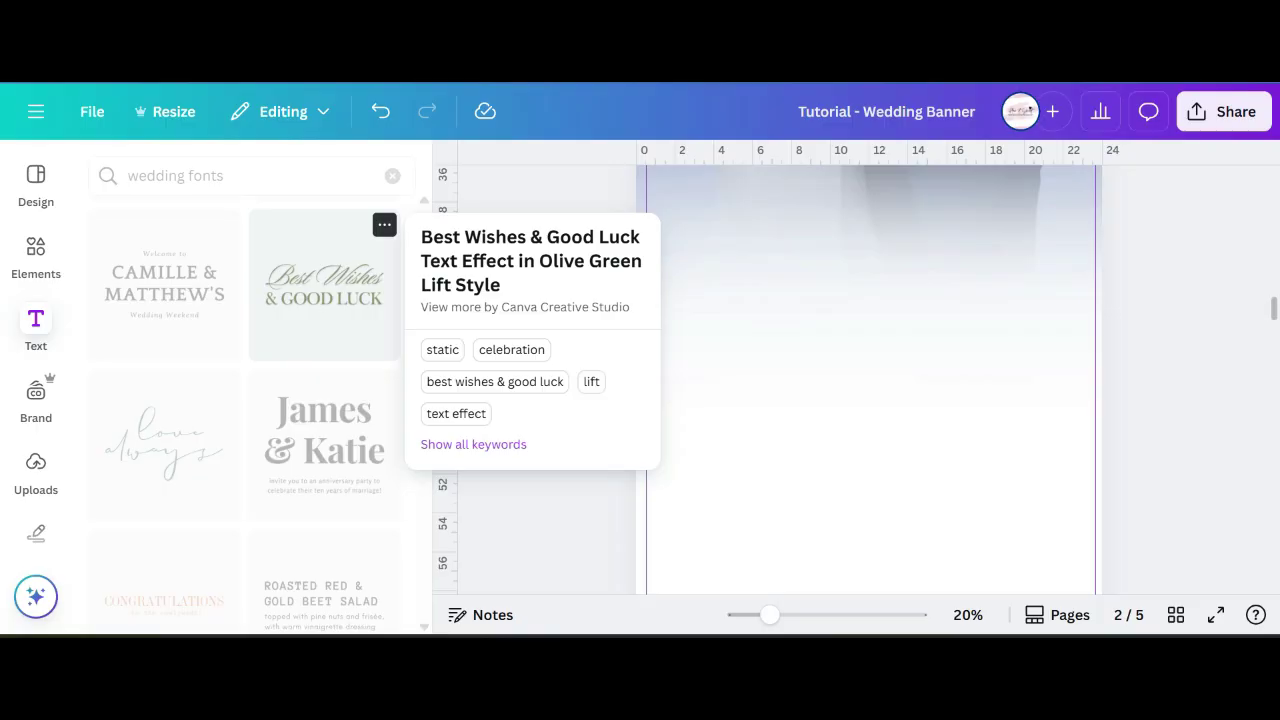
key(Escape)
click(324, 285)
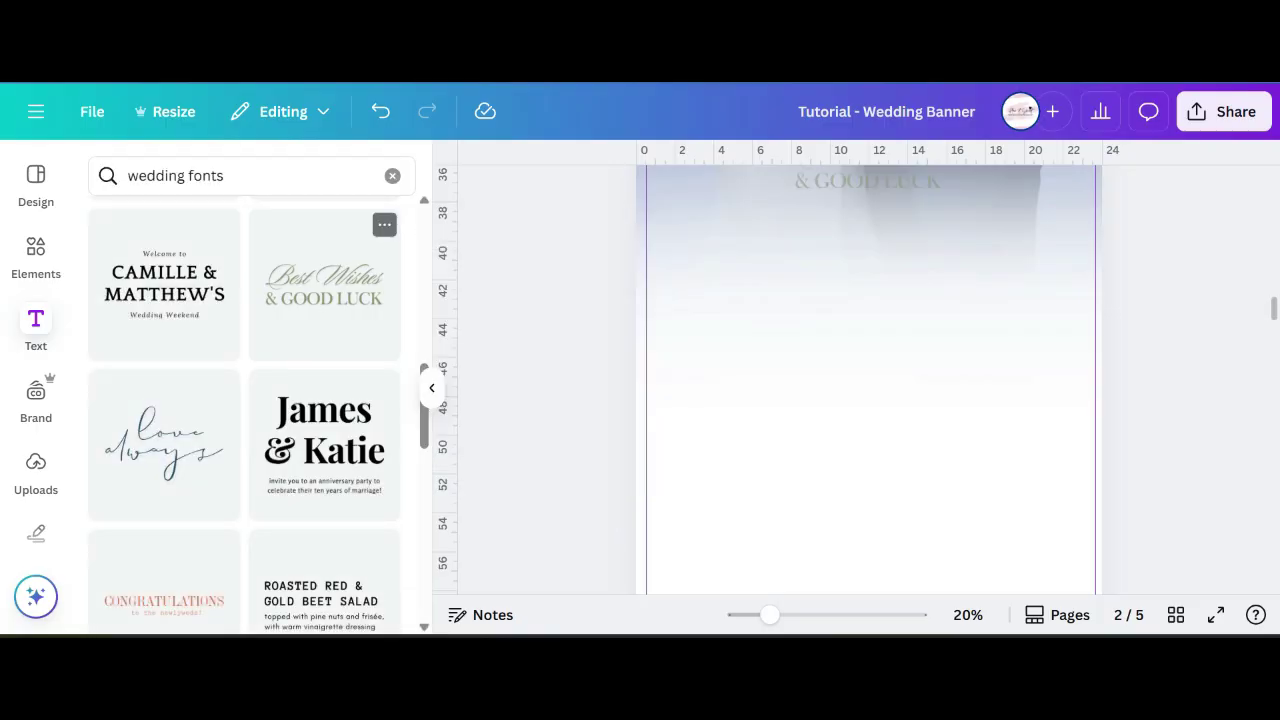
- Enlarge the "Best Wishes & Good Luck" text group to about 20 inches wide, spread across the faded lower part of the couple
scroll(868, 380, up, 3)
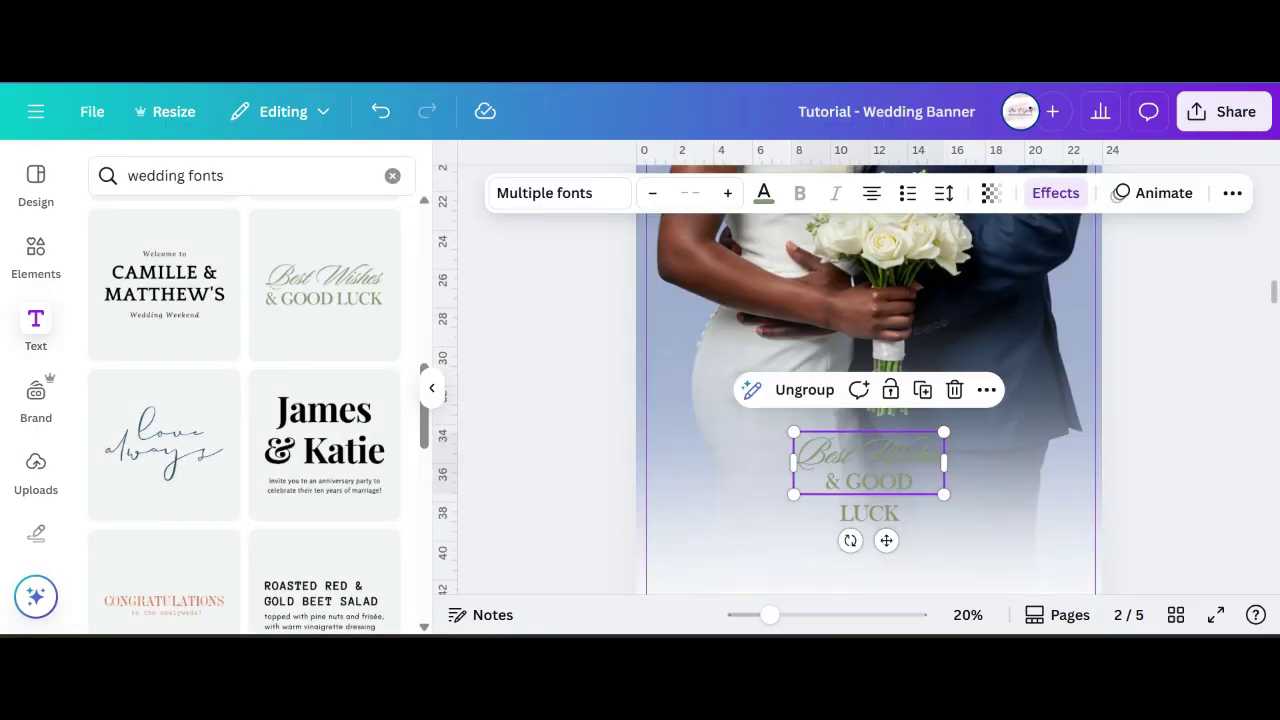
click(868, 482)
drag(944, 494, 1040, 535)
drag(794, 532, 680, 580)
scroll(680, 580, down, 3)
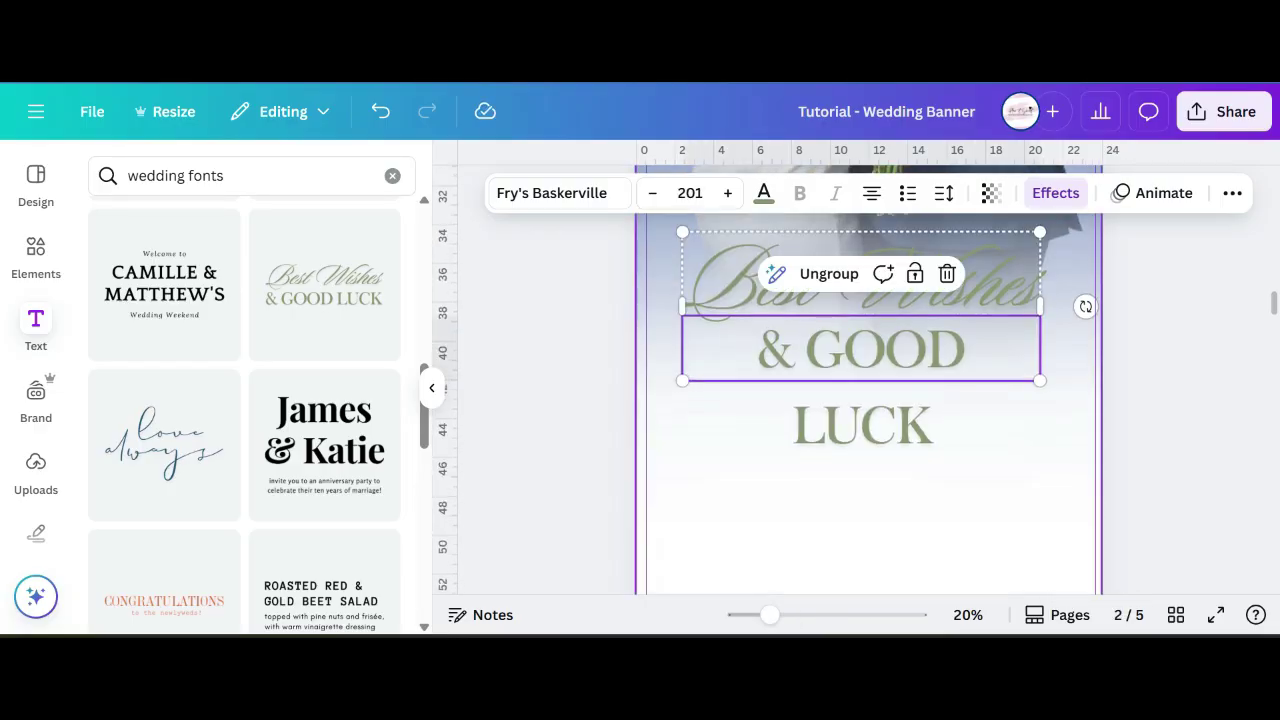
drag(1040, 380, 1079, 397)
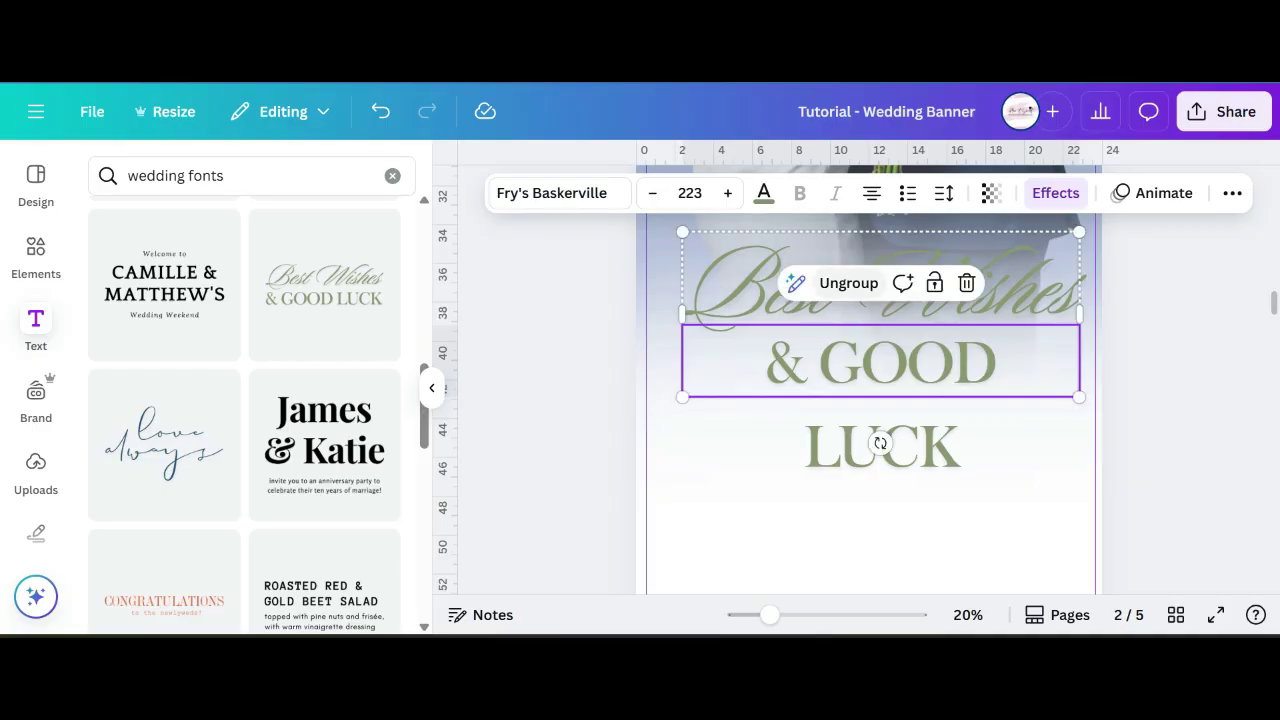
- Ungroup the text and replace its script line with "Welcome" and its serif line with "TO OUR WEDDING"
click(848, 283)
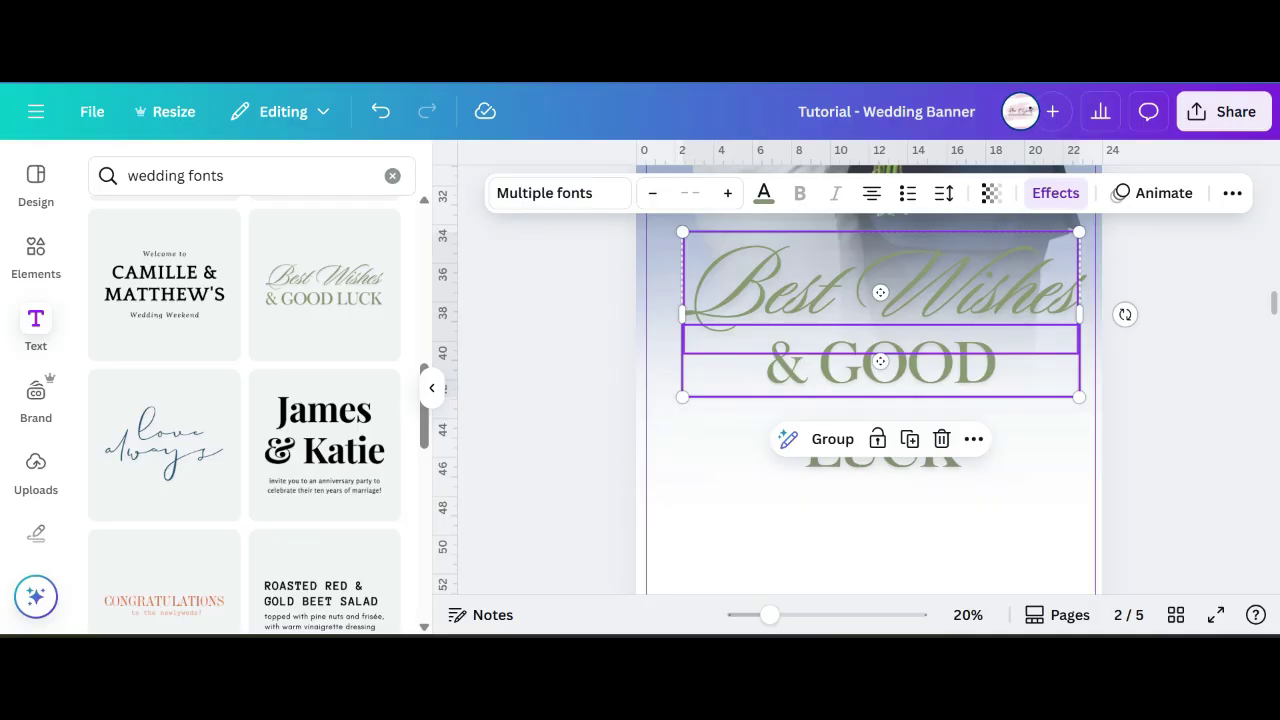
triple_click(768, 290)
text(Welcome)
click(908, 361)
triple_click(908, 361)
text(TO OUR)
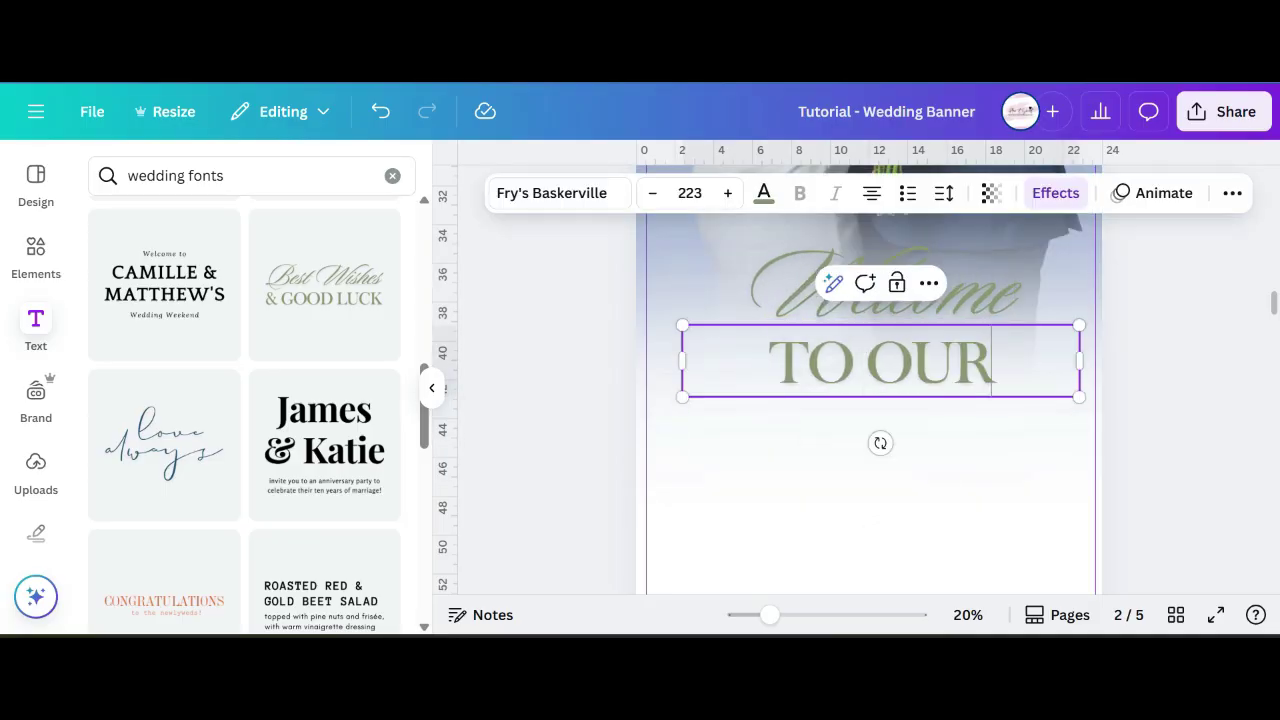
text( WEDDING)
- Shrink "TO OUR WEDDING" to fit on one line and increase the "Welcome" font size to 414
key(ctrl+a)
click(652, 193)
click(884, 290)
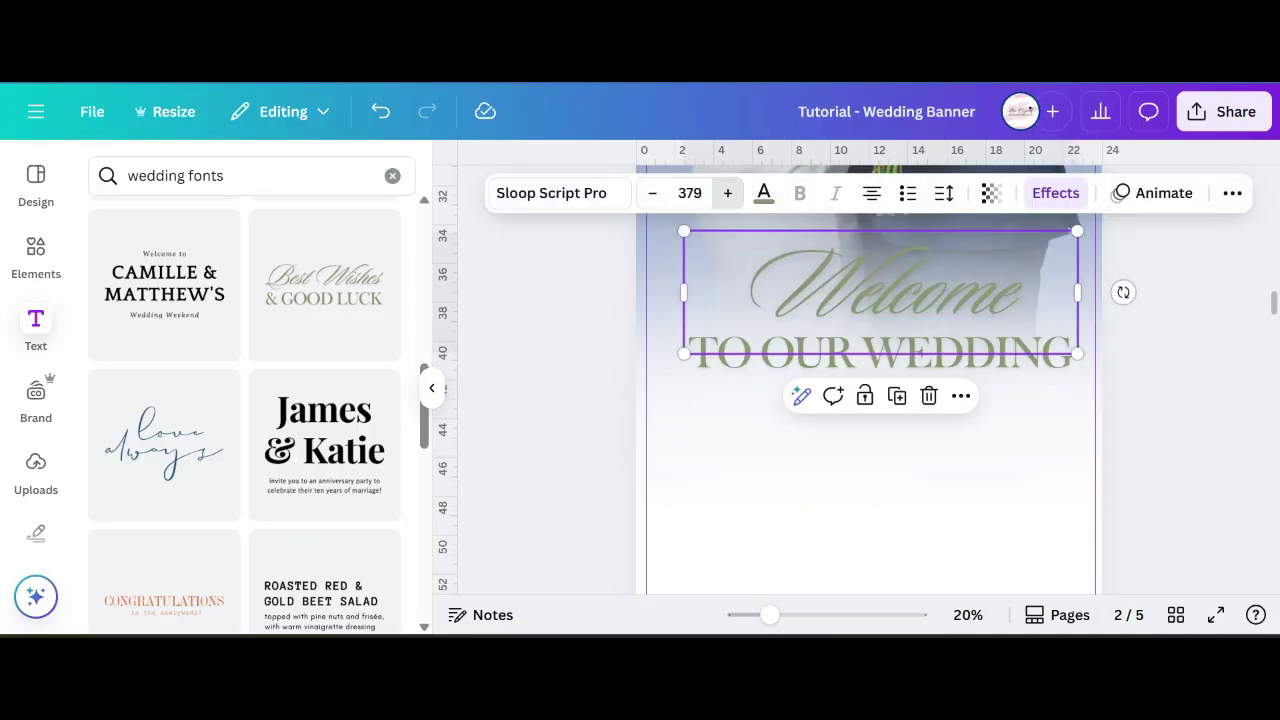
click(728, 193)
- Color both the "Welcome" and "TO OUR WEDDING" lines white
click(880, 364)
shift+click(880, 285)
click(764, 193)
scroll(200, 450, down, 3)
click(164, 480)
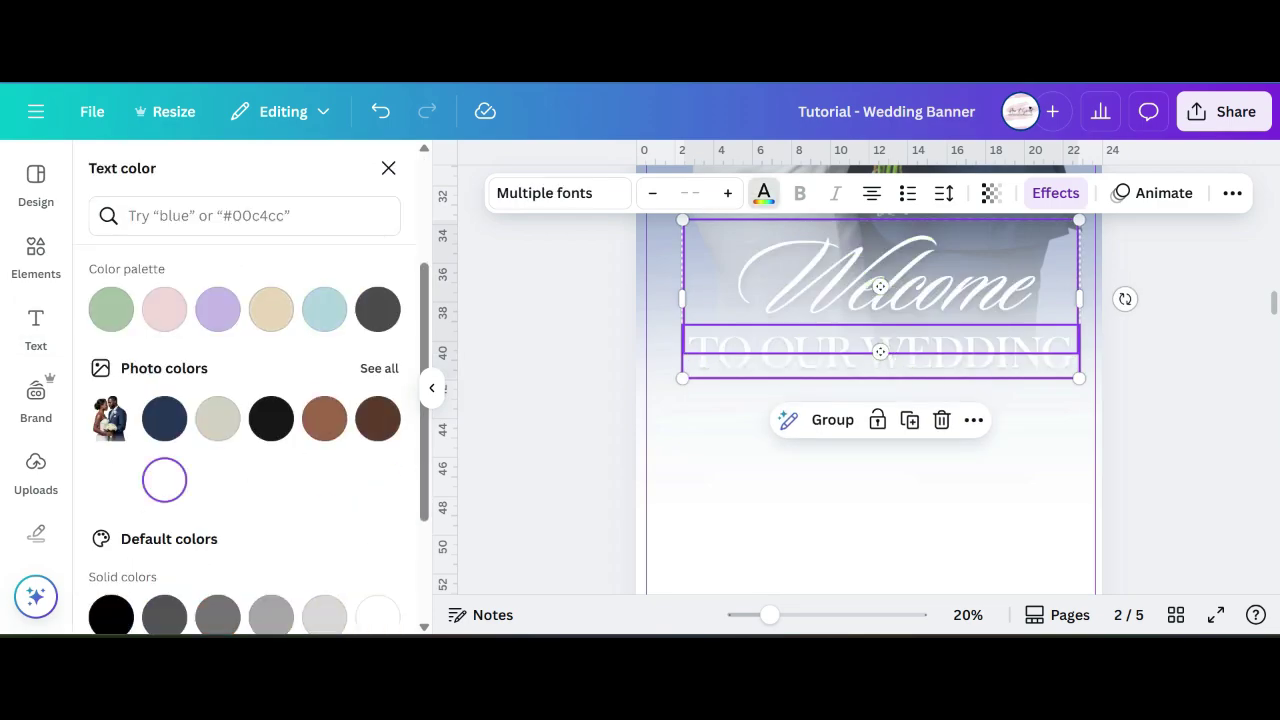
click(388, 168)
- Group the two heading lines and recolor both with the slate blue from the document colors
click(832, 420)
click(880, 285)
scroll(880, 300, up, 1)
click(764, 193)
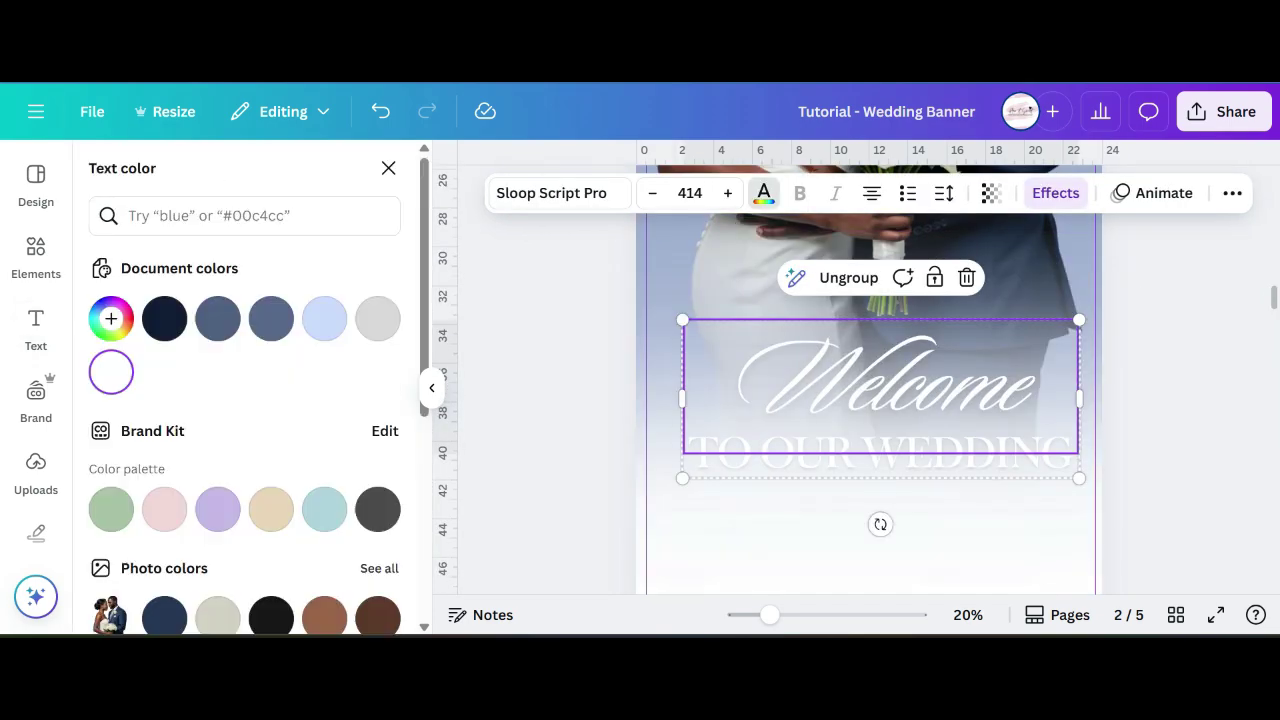
click(218, 319)
click(880, 465)
click(218, 319)
- Add the couple's names in slate serif capitals below the heading, with "June 10, 2025" beneath them
scroll(868, 430, down, 2)
click(868, 440)
scroll(244, 420, down, 2)
click(324, 565)
text(Kiara & Devon)
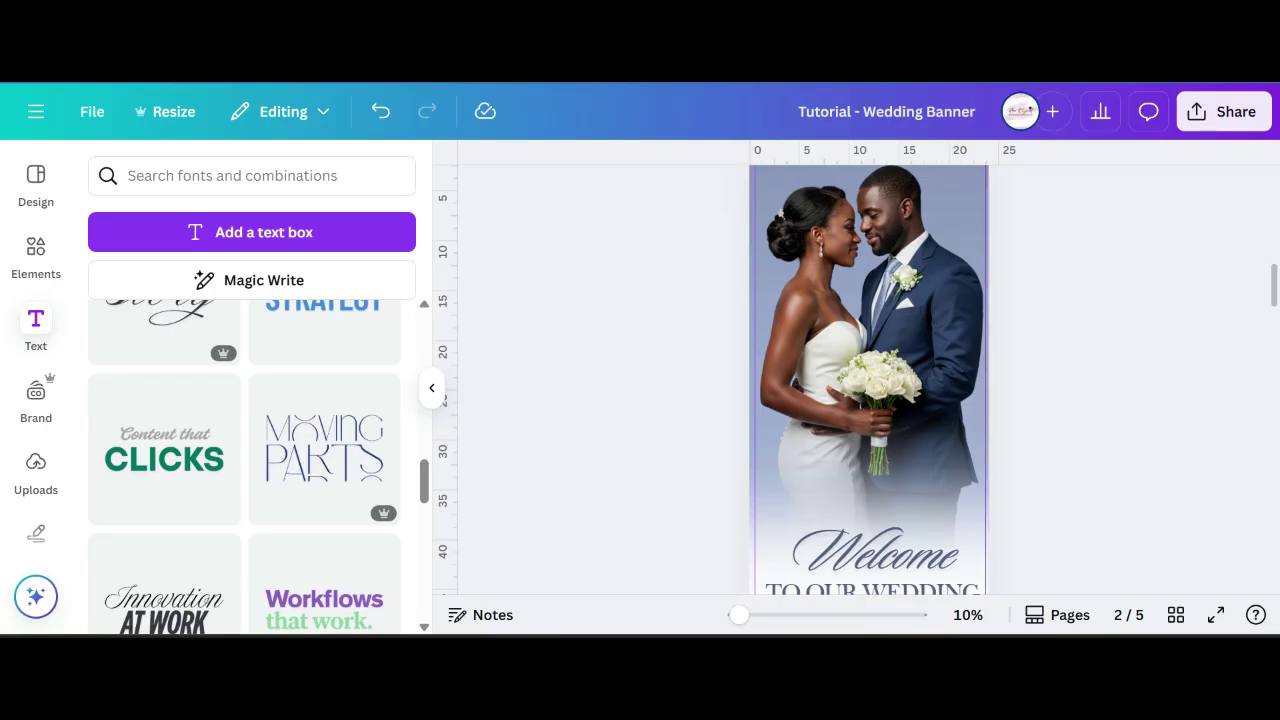
- Review the whole page 2 banner, from the heading, names and date up to the couple
scroll(869, 380, down, 5)
key(Tab)
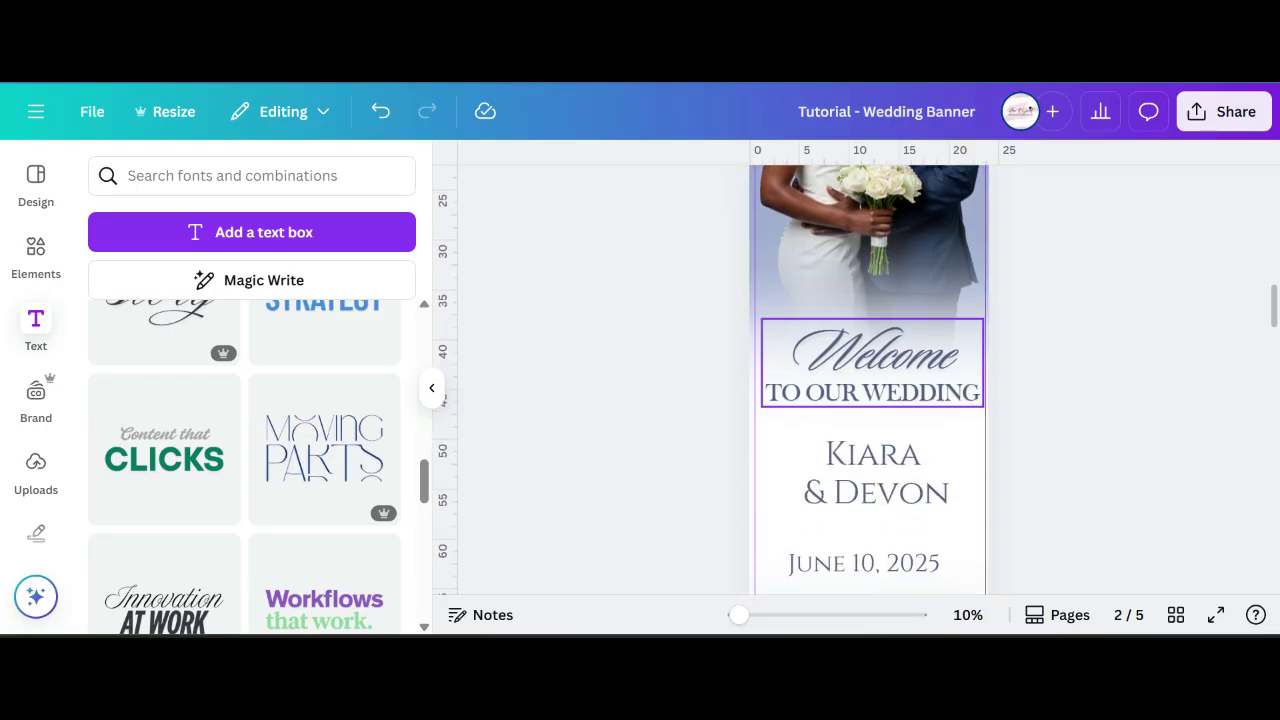
scroll(869, 380, down, 2)
scroll(869, 380, up, 1)
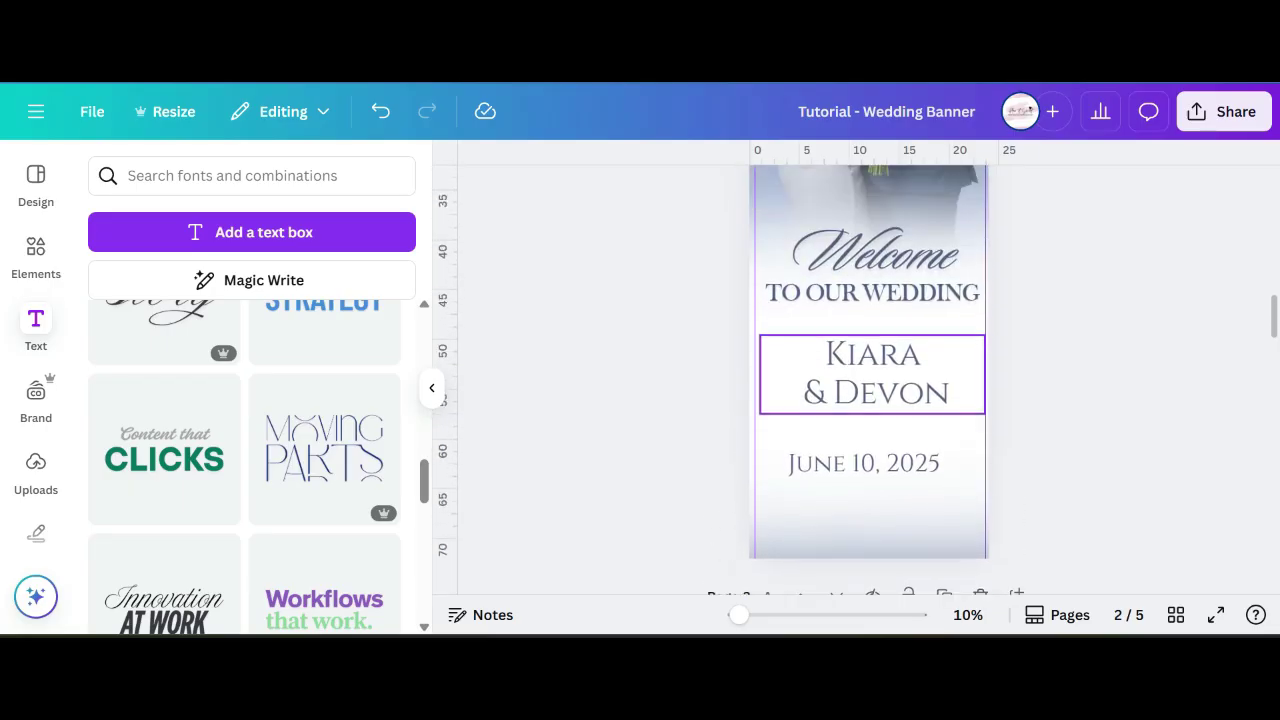
scroll(869, 320, up, 4)
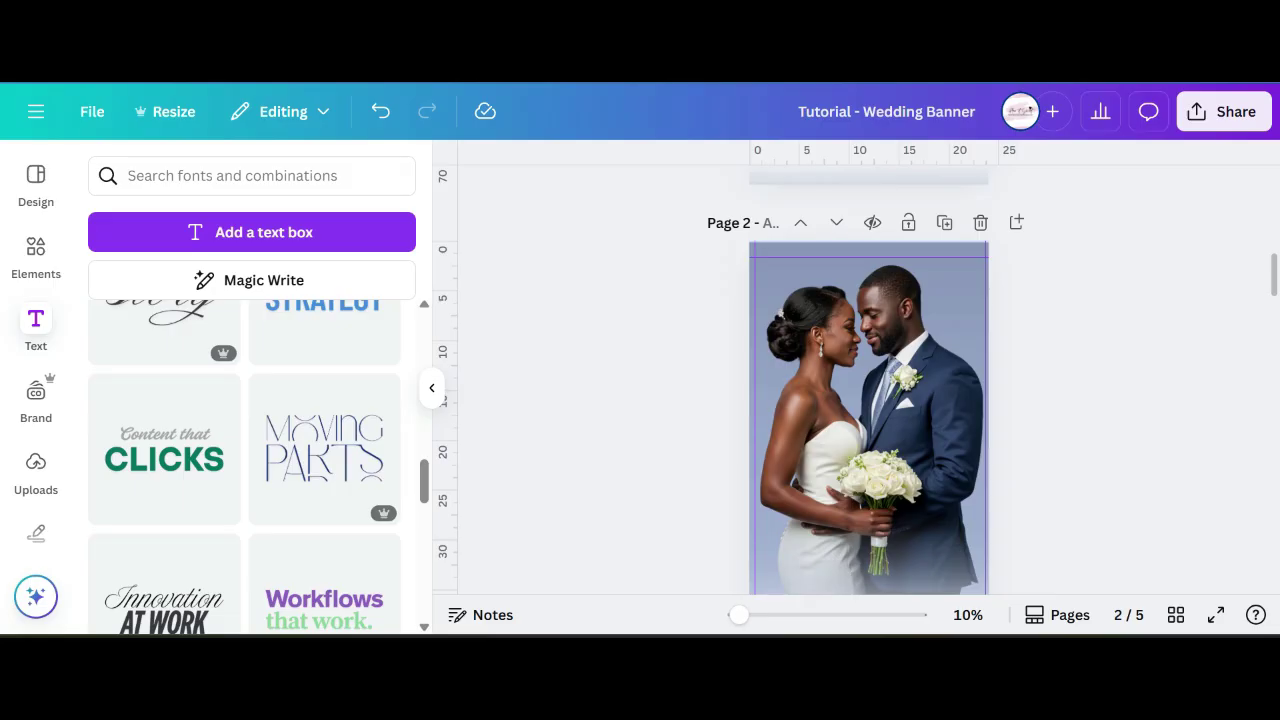
- Go to the page 3 banner and select its arched couple photo
scroll(1016, 396, down, 10)
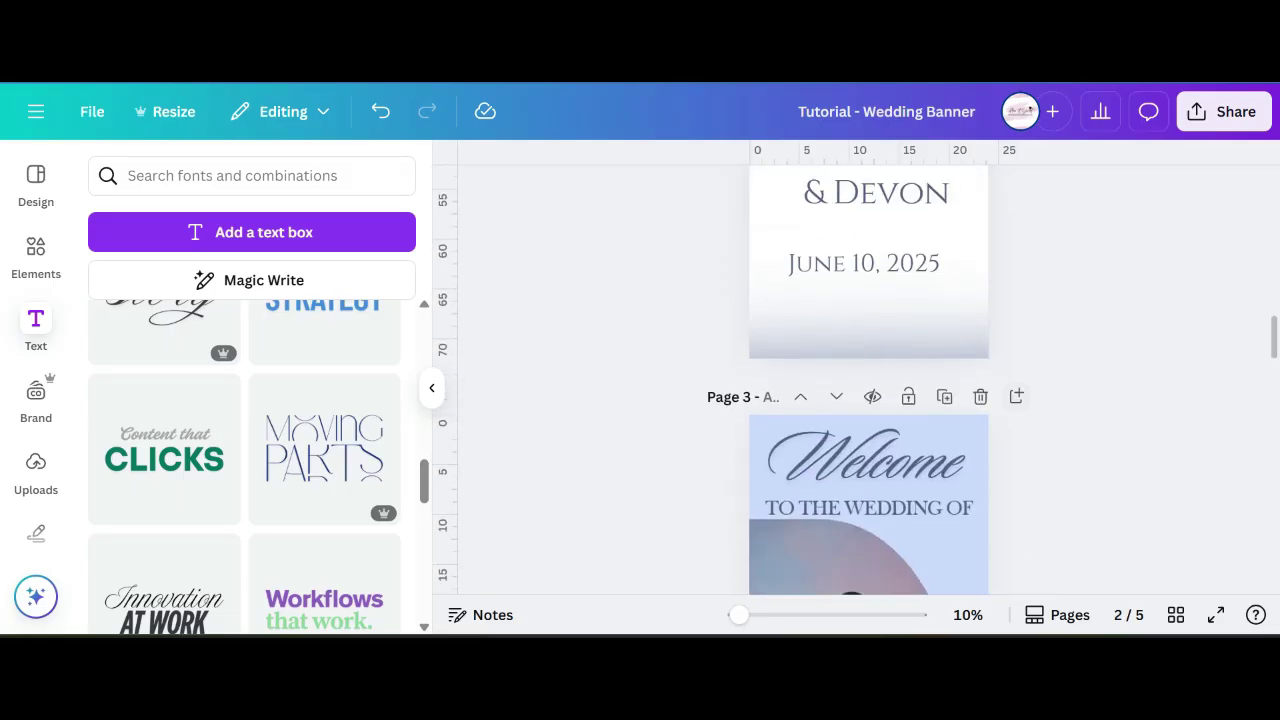
scroll(1016, 396, down, 2)
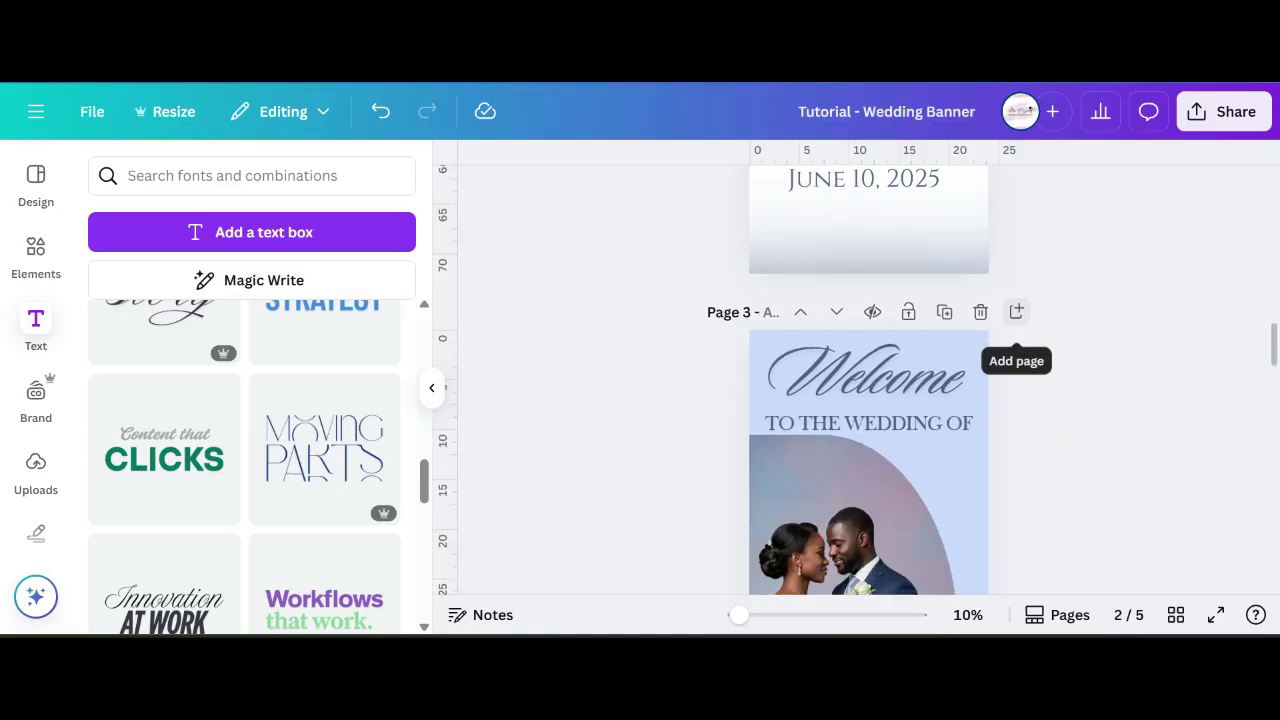
scroll(869, 380, down, 4)
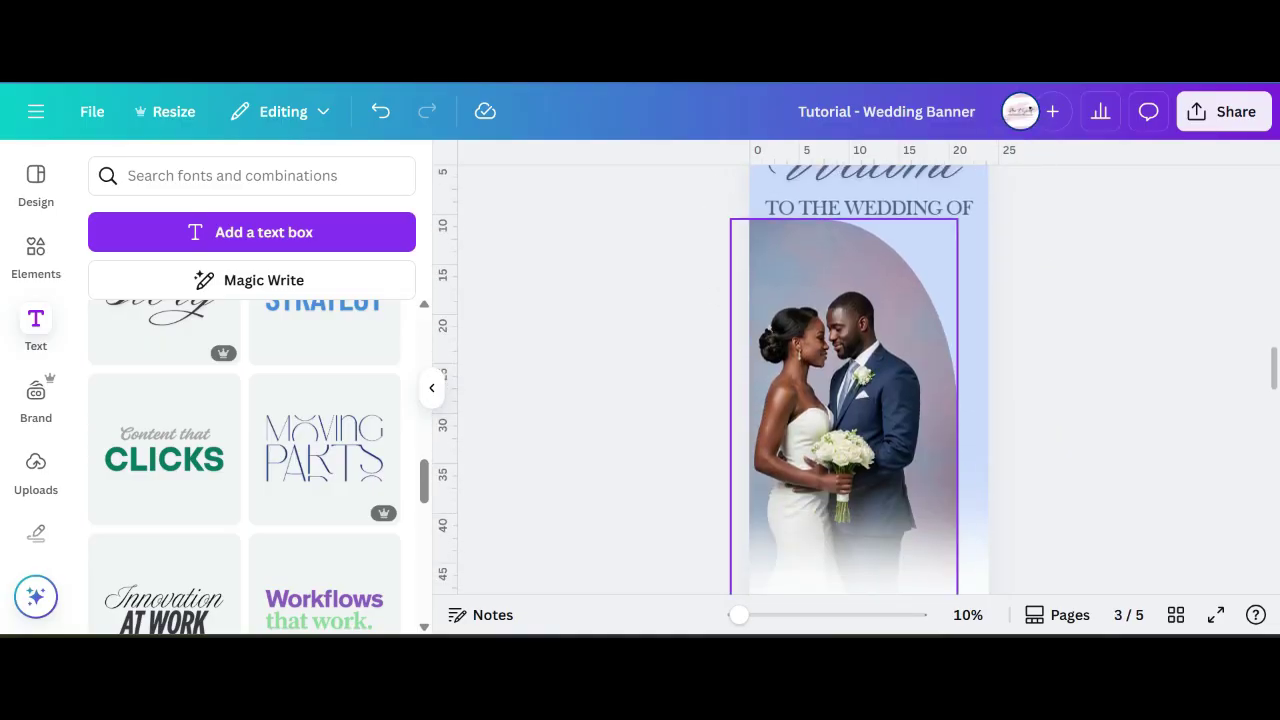
click(853, 407)
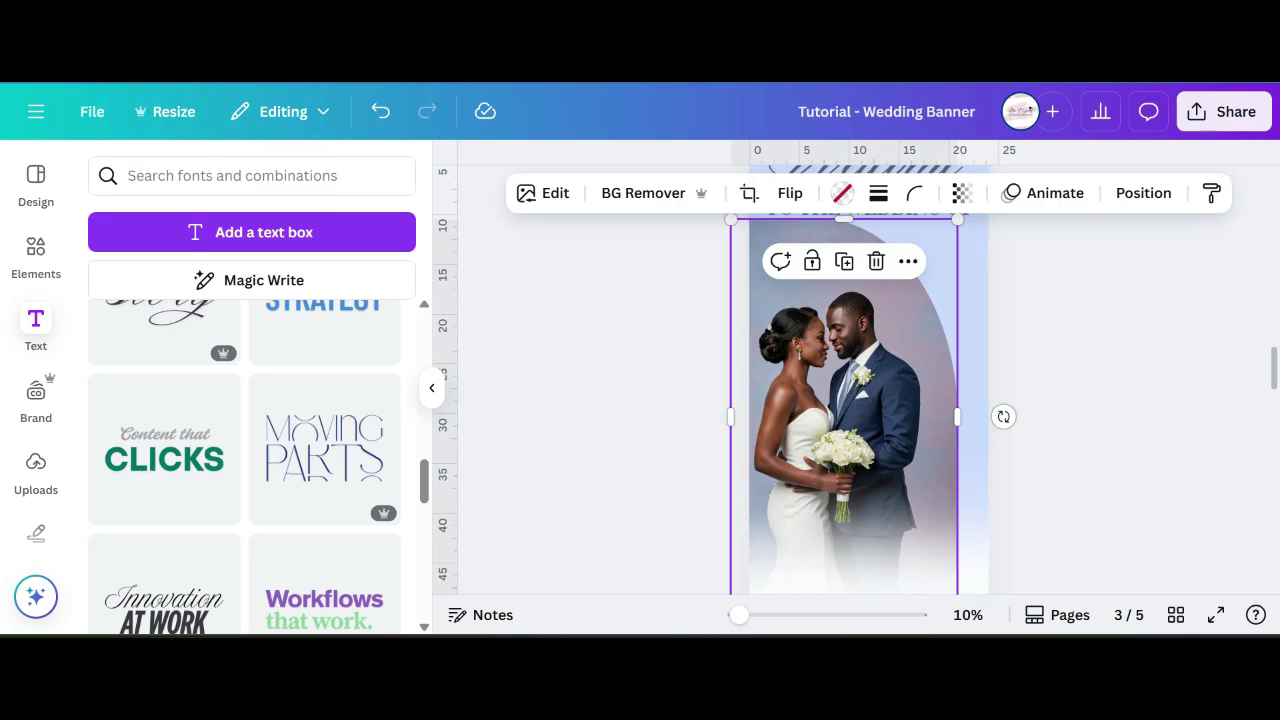
- Review the banner variations on pages 3 to 5, checking the welcome heading and the couple photo
drag(957, 416, 955, 416)
scroll(955, 416, down, 3)
scroll(869, 380, down, 5)
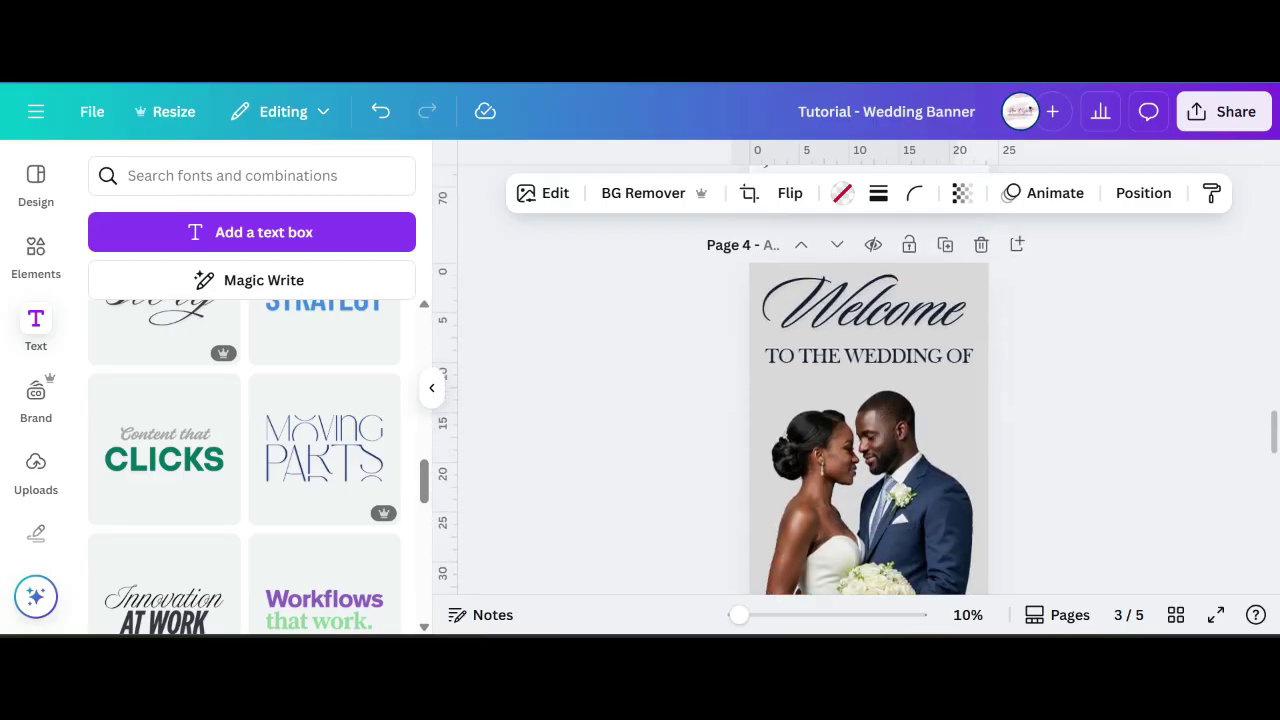
scroll(869, 400, up, 2)
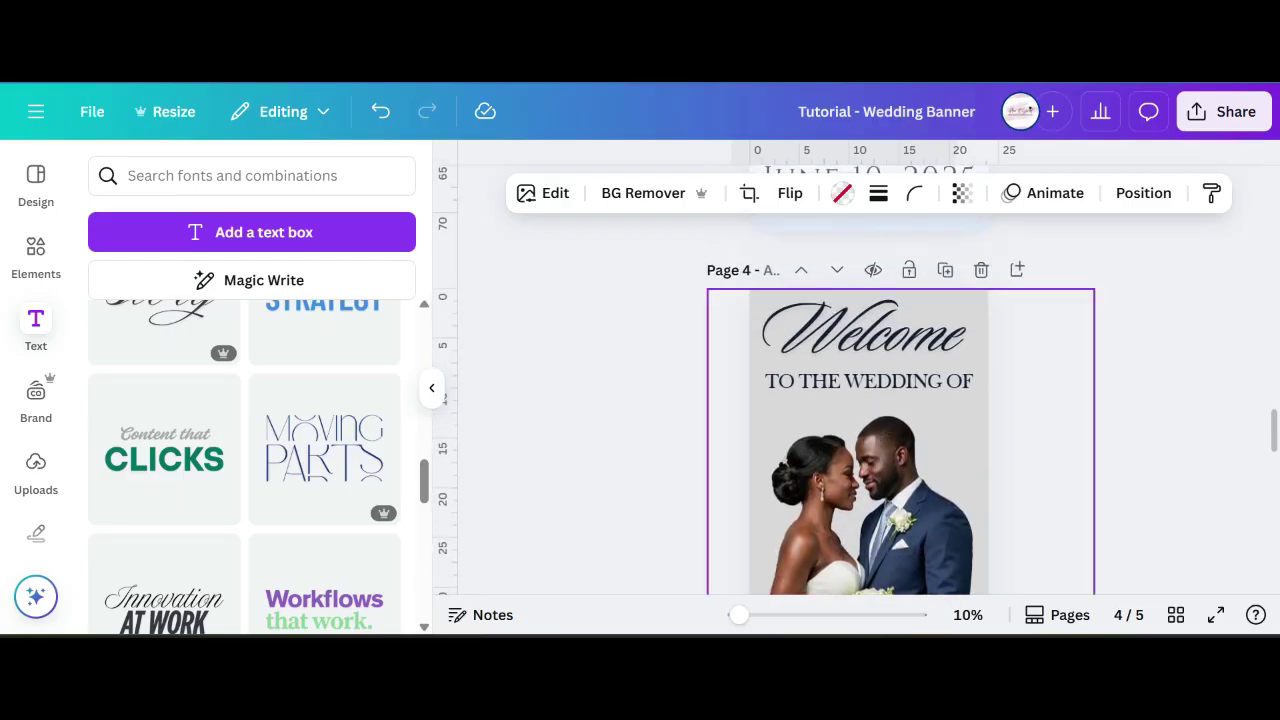
click(864, 335)
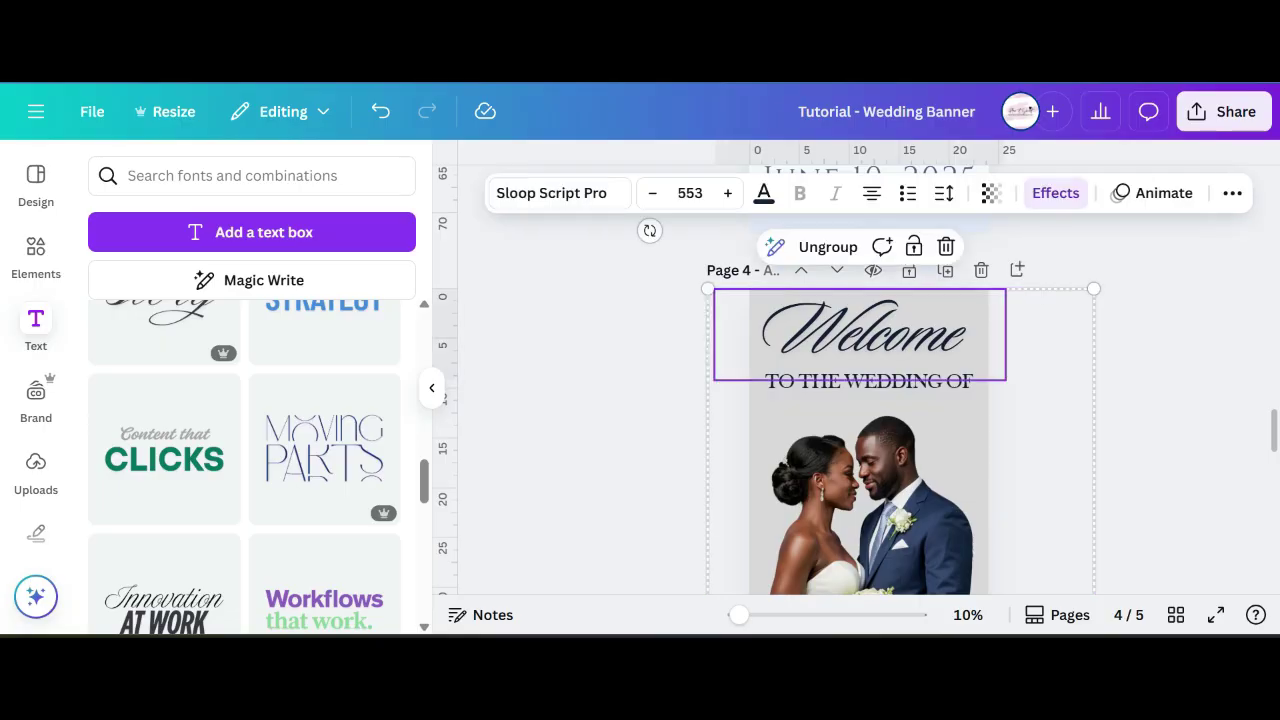
click(874, 492)
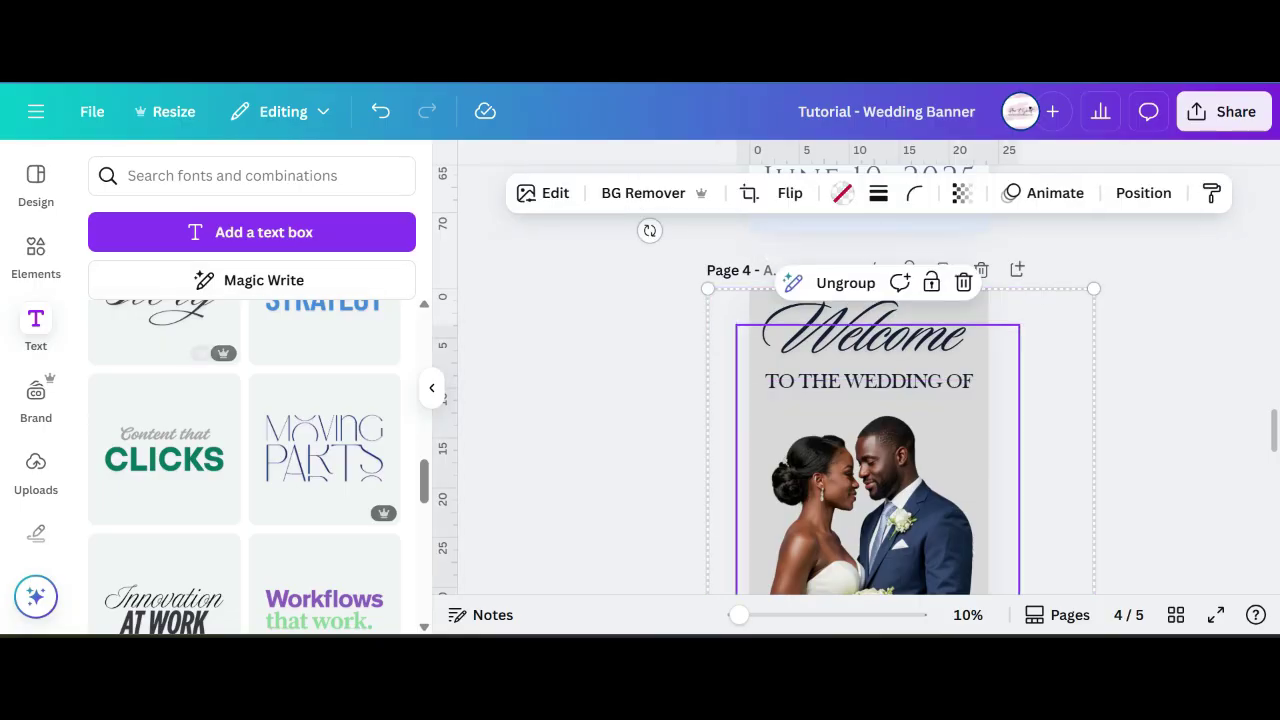
scroll(868, 420, down, 2)
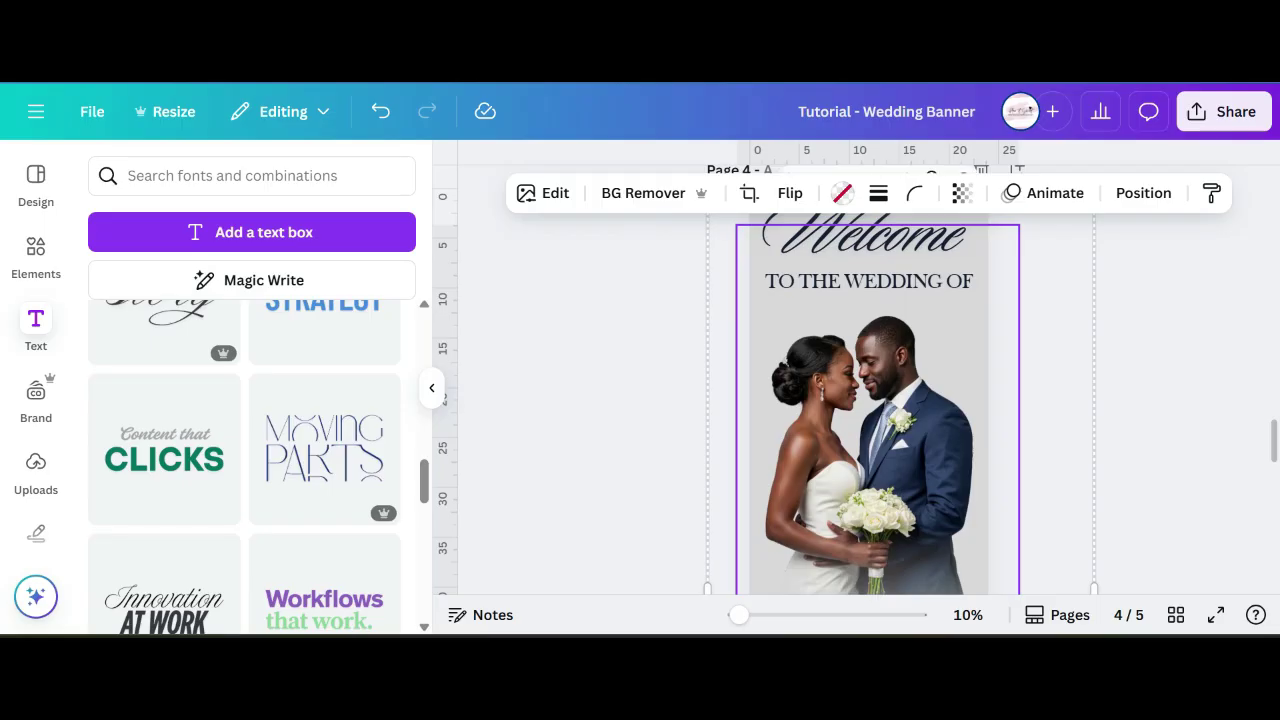
scroll(868, 420, down, 10)
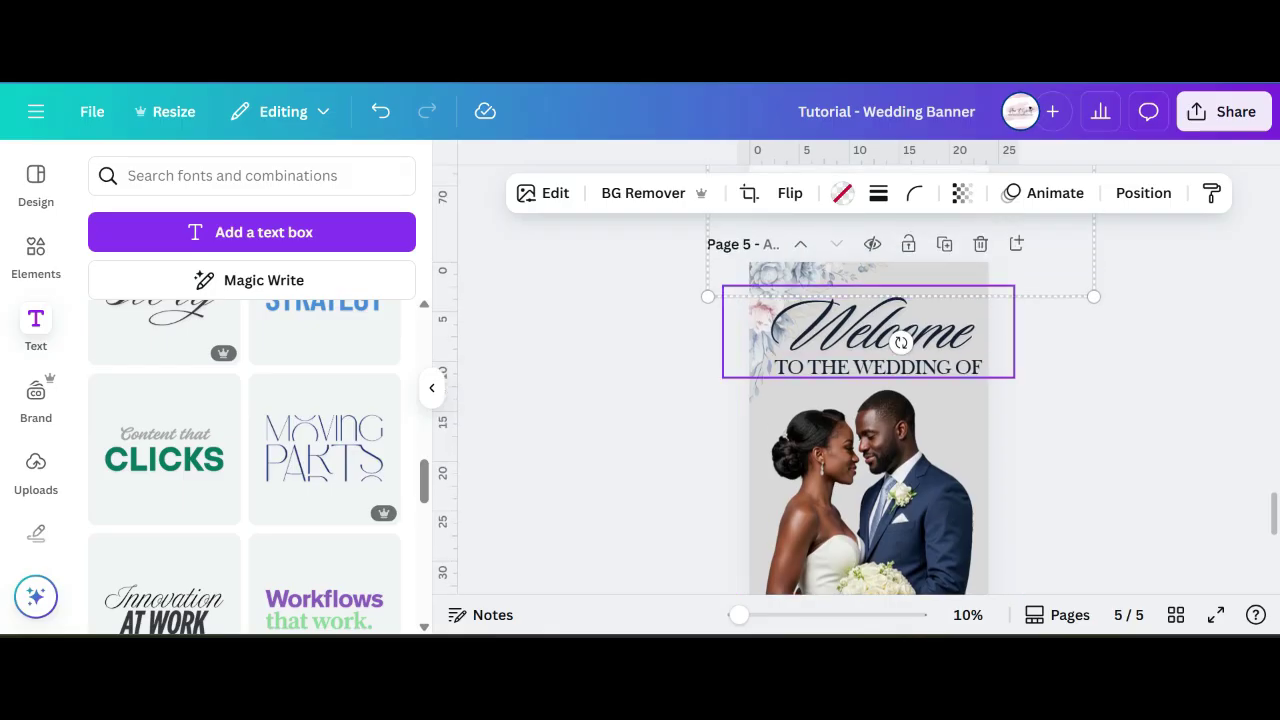
click(868, 328)
click(1085, 385)
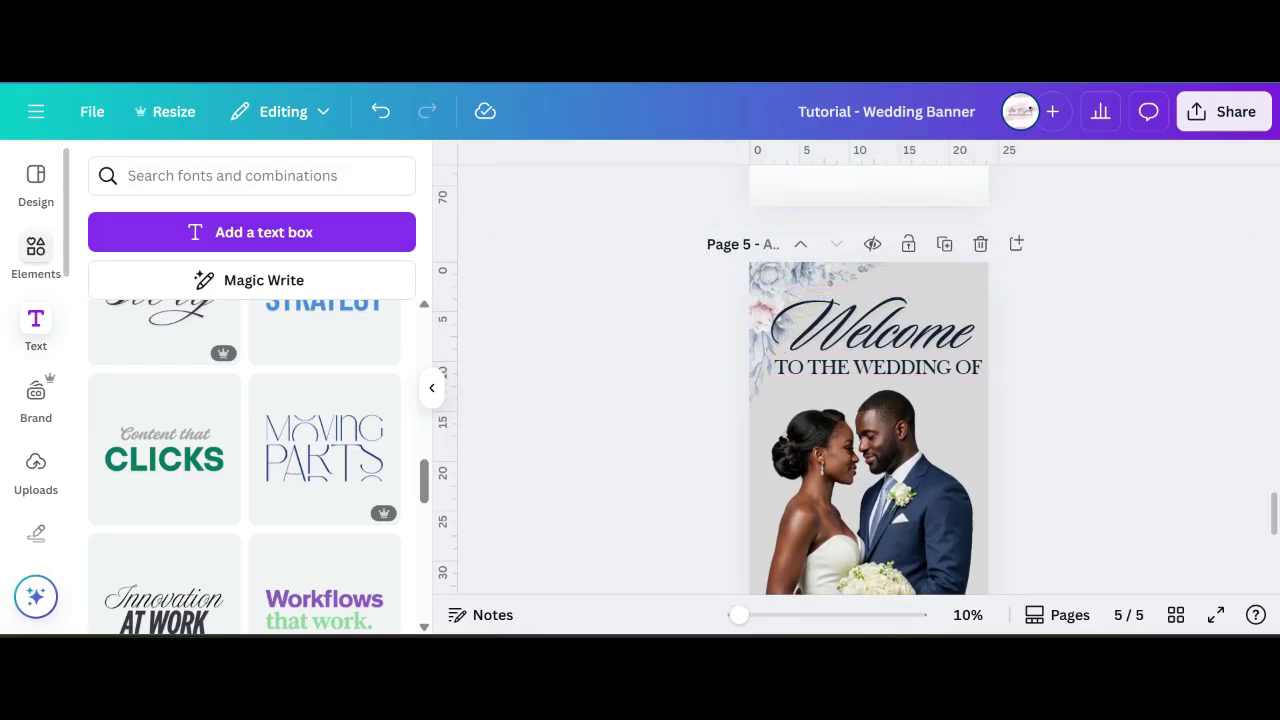
- Search the elements for "floral border" and browse the full set of photo results
click(36, 256)
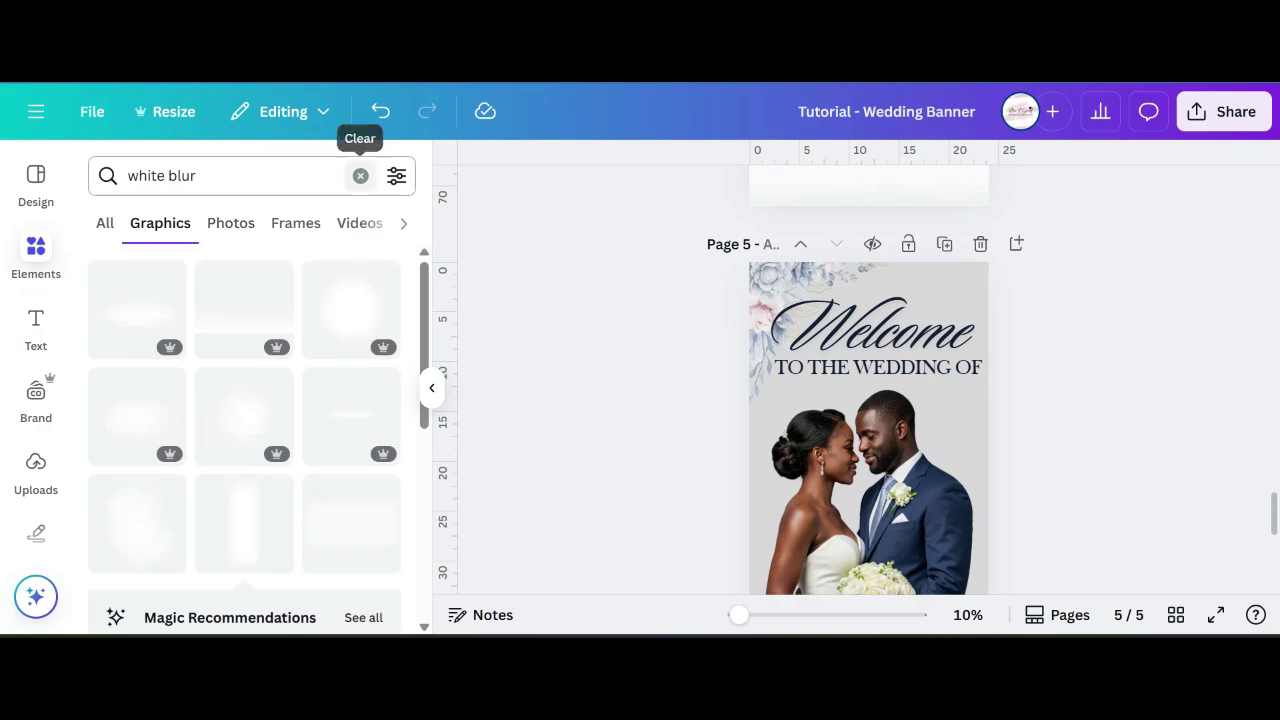
click(360, 176)
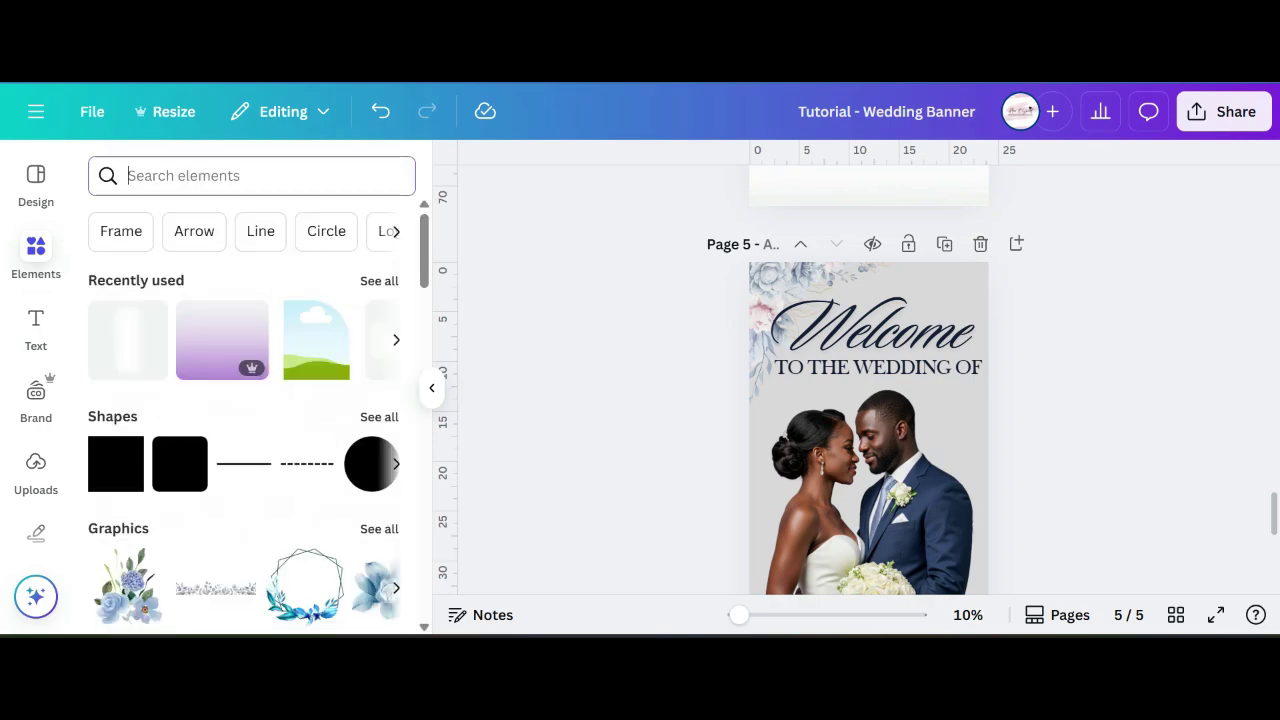
text(fl)
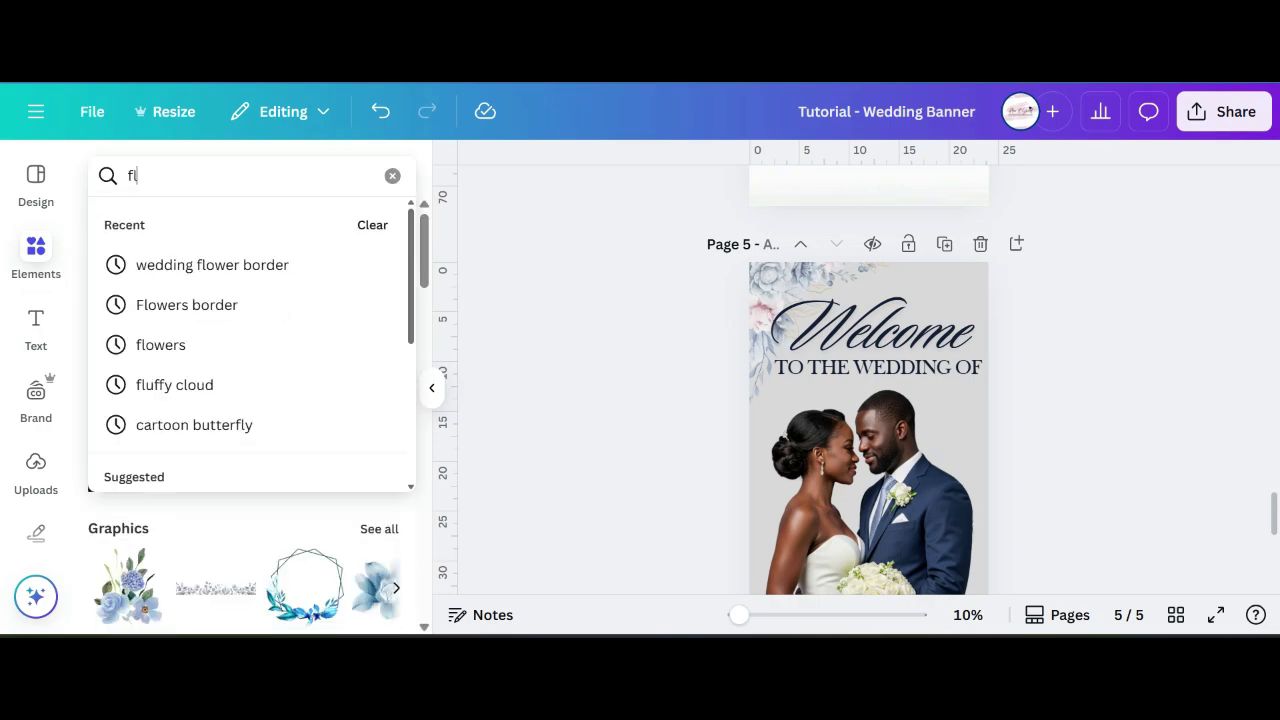
text(oral)
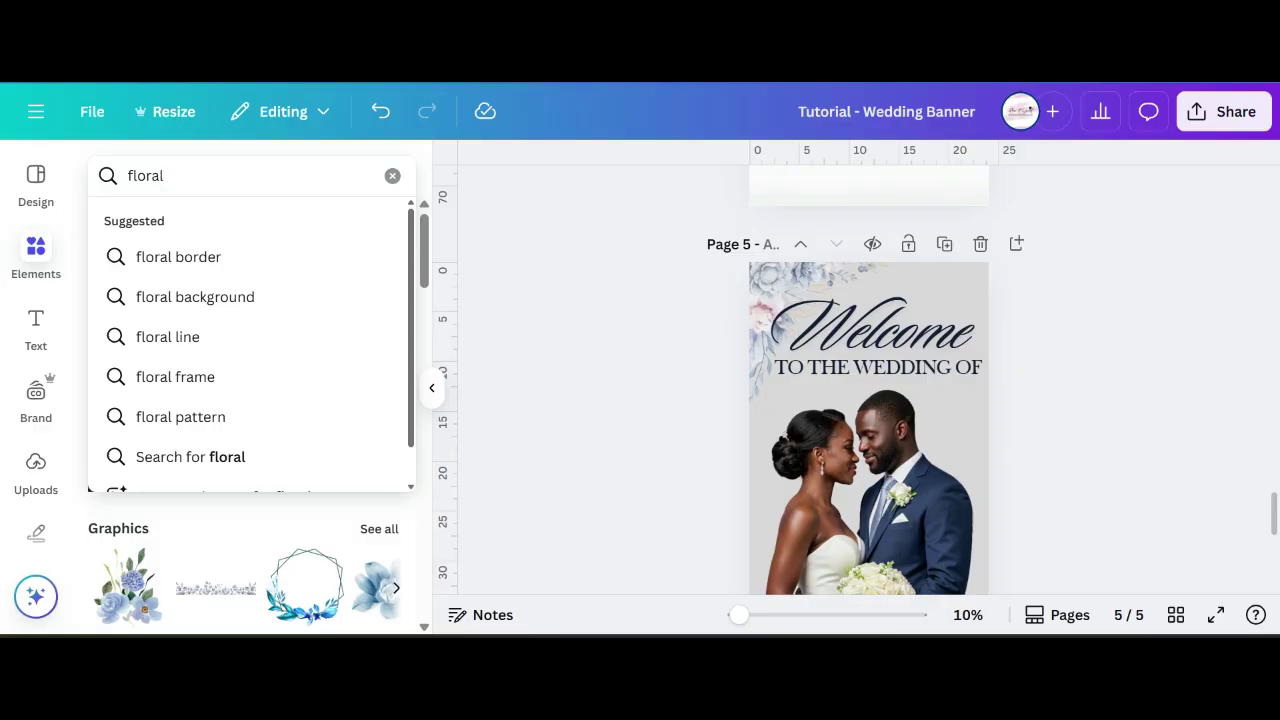
click(190, 258)
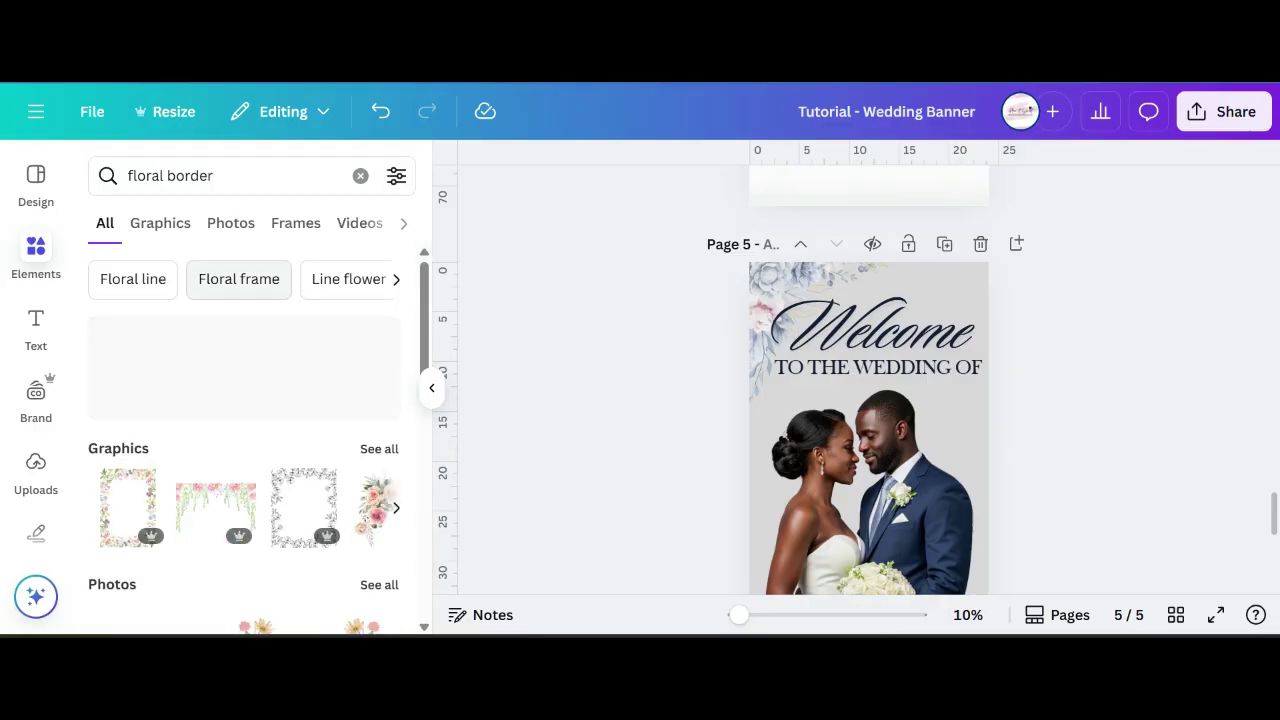
scroll(244, 400, down, 2)
scroll(245, 440, down, 3)
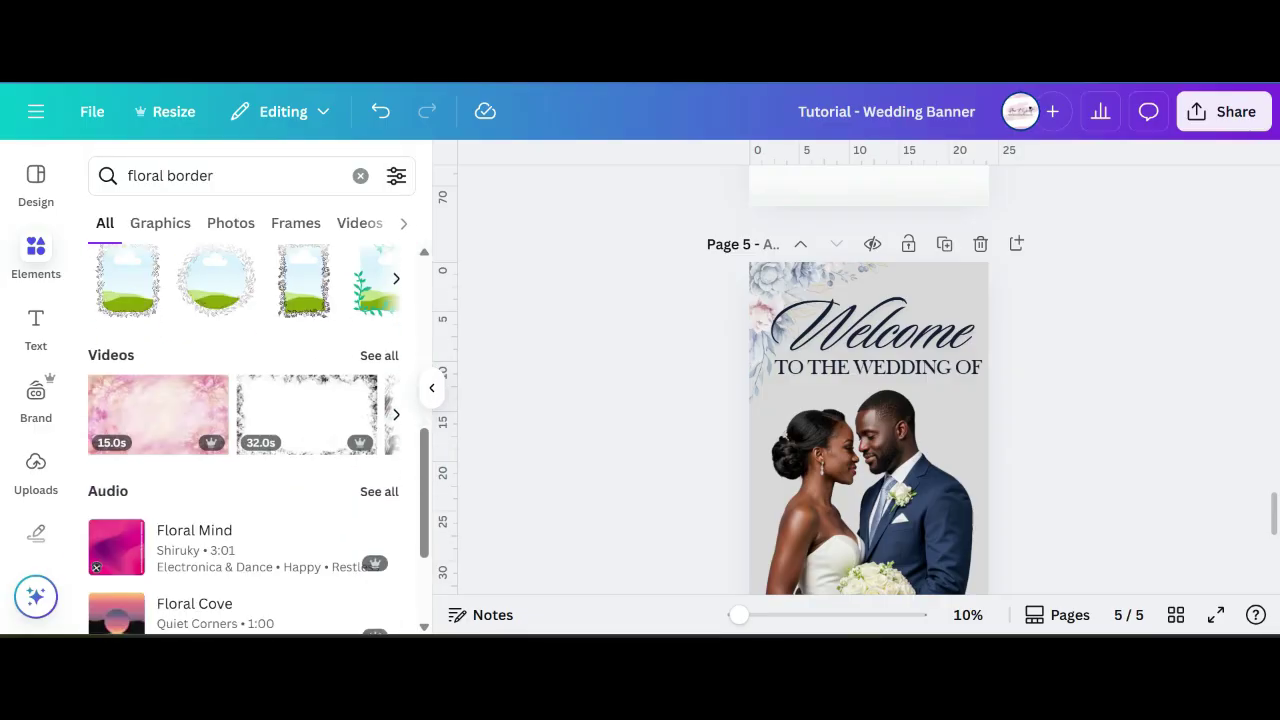
scroll(245, 440, up, 2)
click(379, 284)
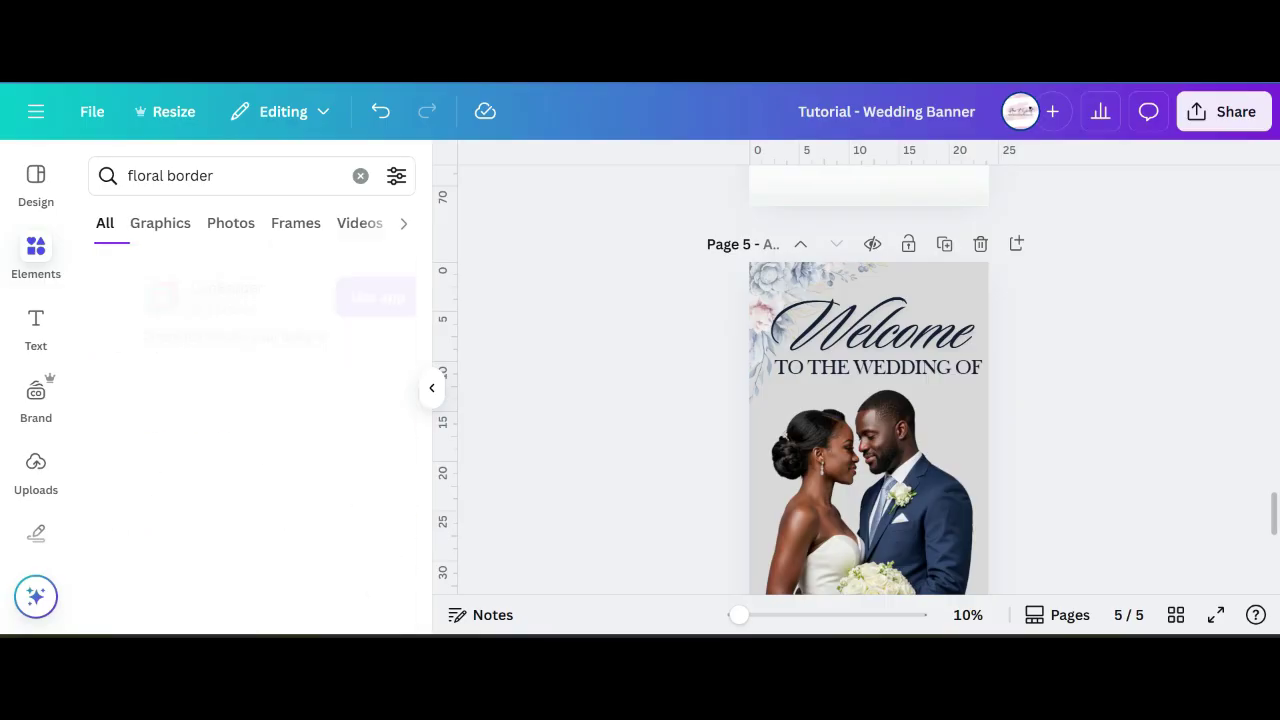
scroll(350, 420, down, 2)
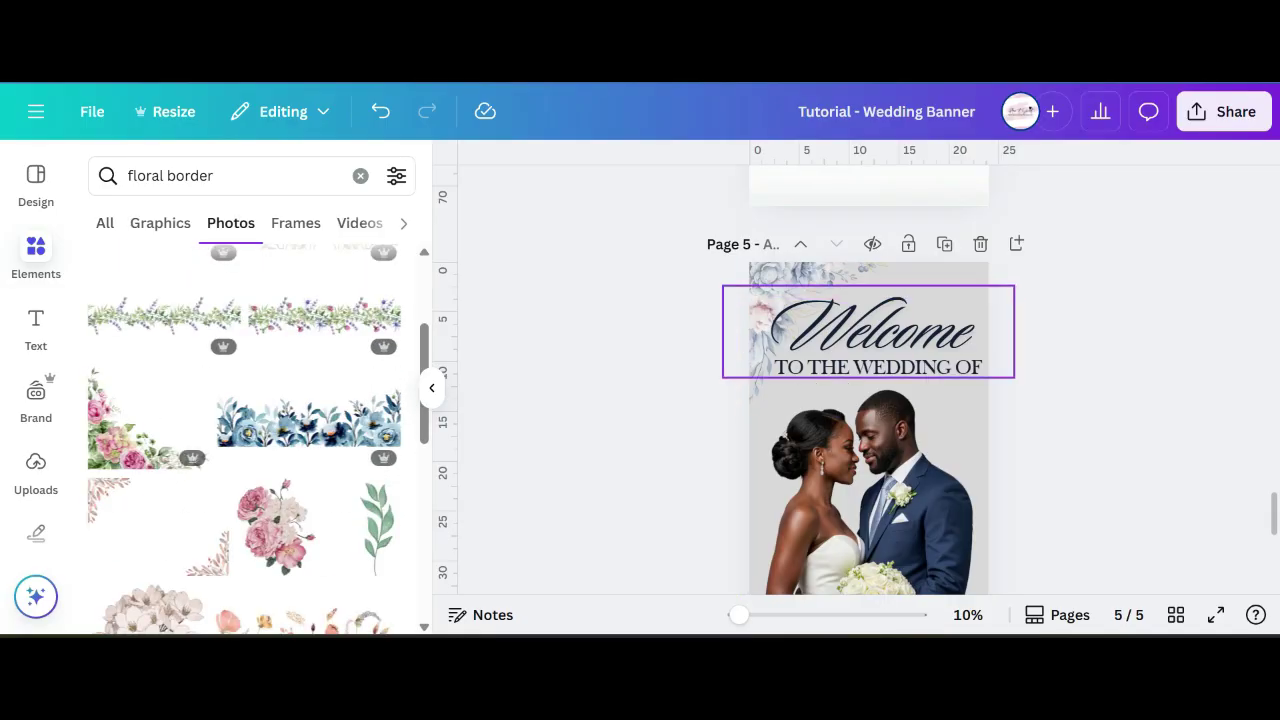
- Examine the page 5 banner's floral corners, names and date, and compare it with the page 4 banner
scroll(870, 400, down, 2)
scroll(870, 400, down, 2)
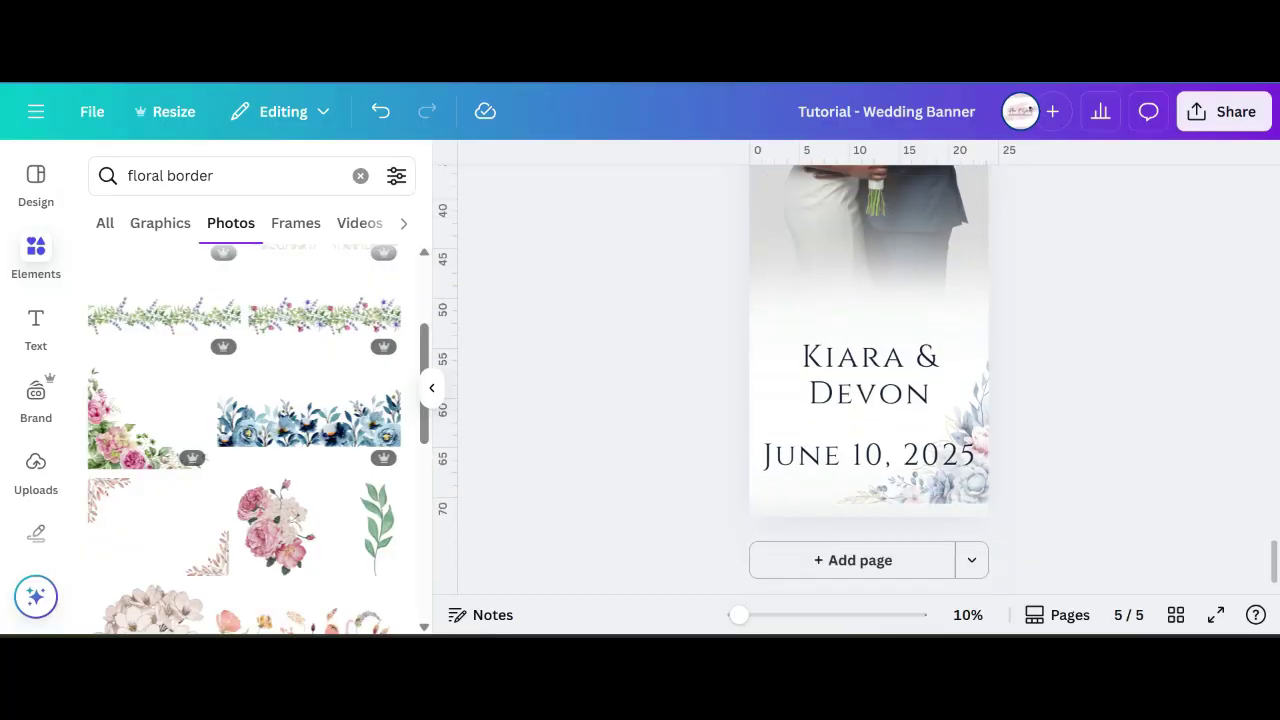
scroll(870, 400, up, 3)
scroll(870, 400, up, 3)
scroll(870, 400, down, 2)
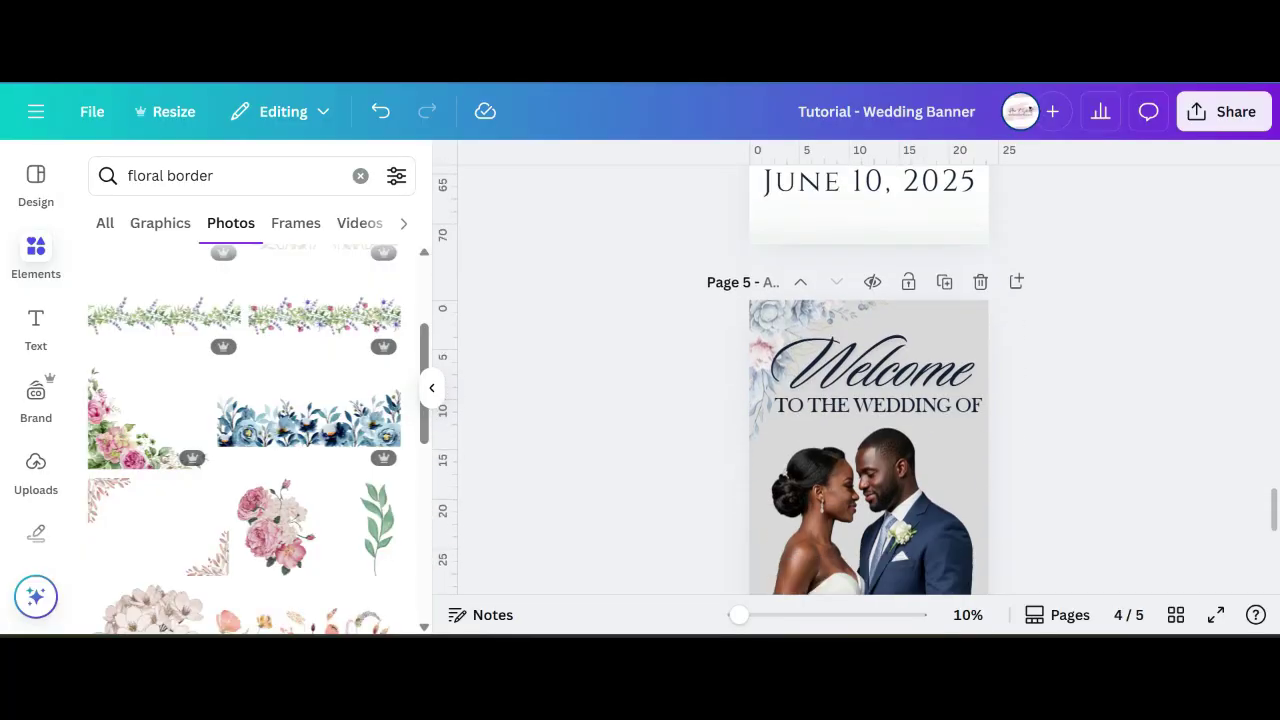
scroll(870, 400, up, 10)
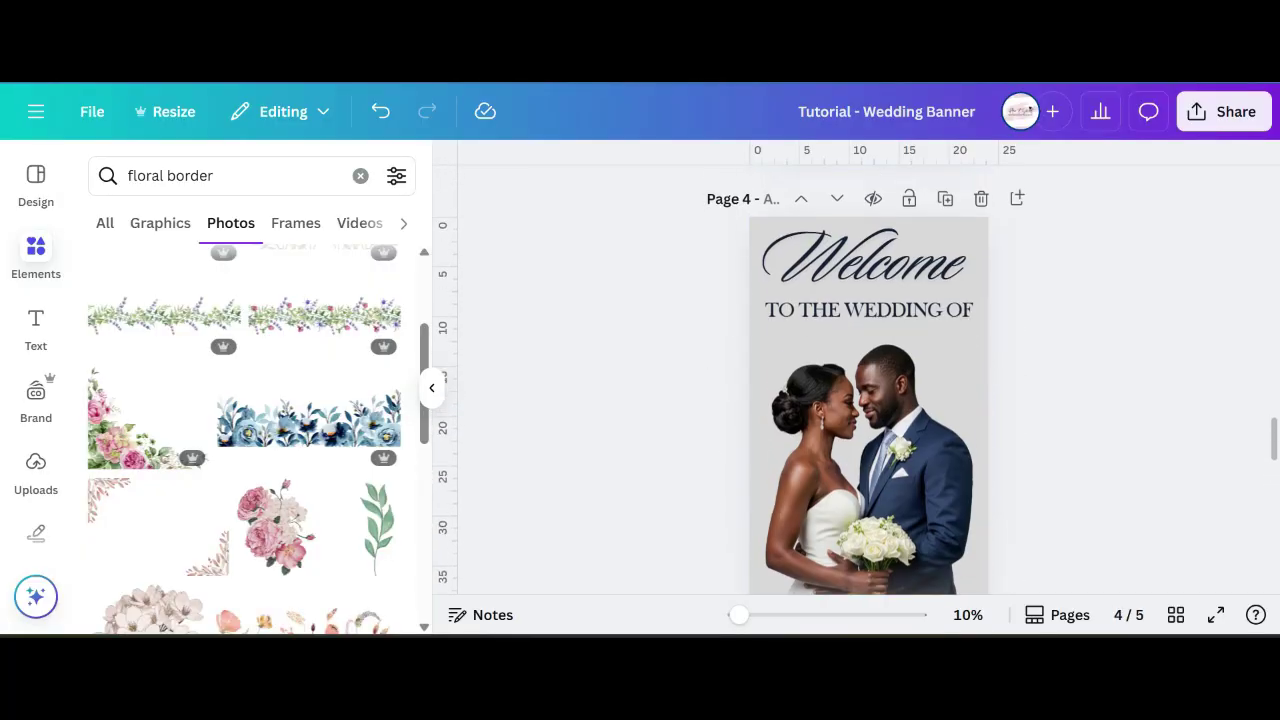
scroll(870, 400, down, 10)
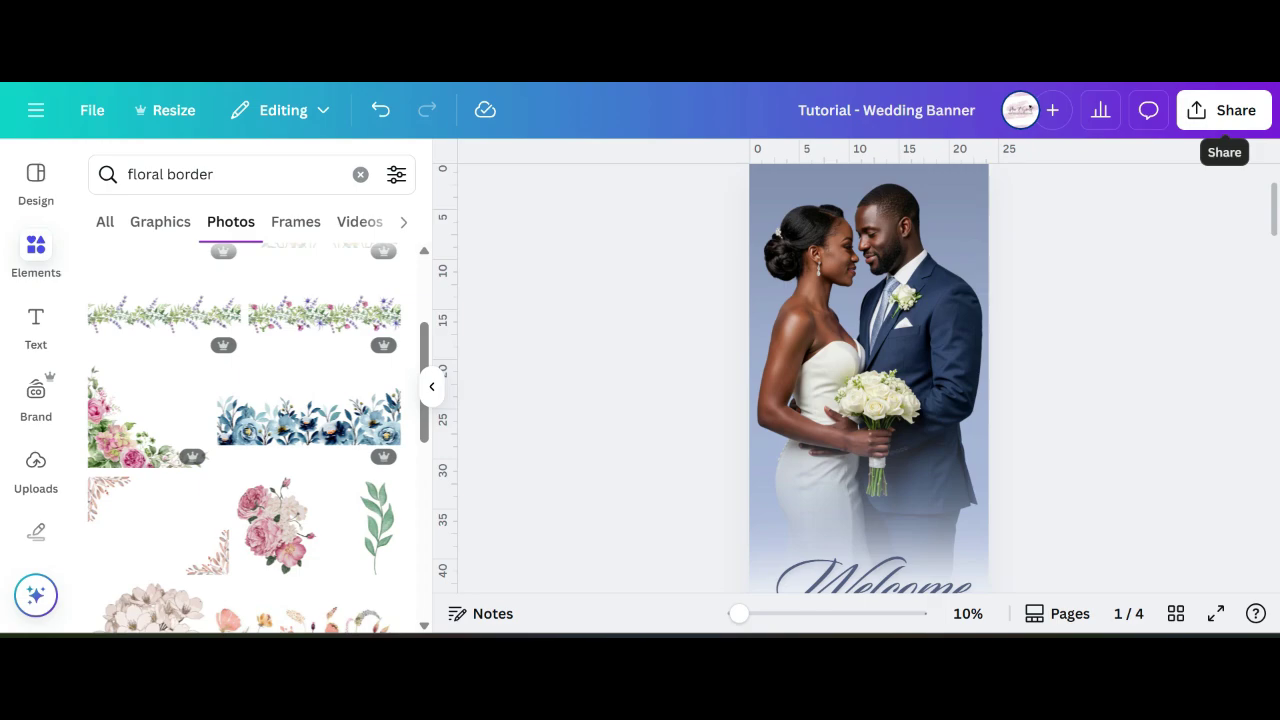
click(1224, 110)
scroll(1060, 350, down, 1)
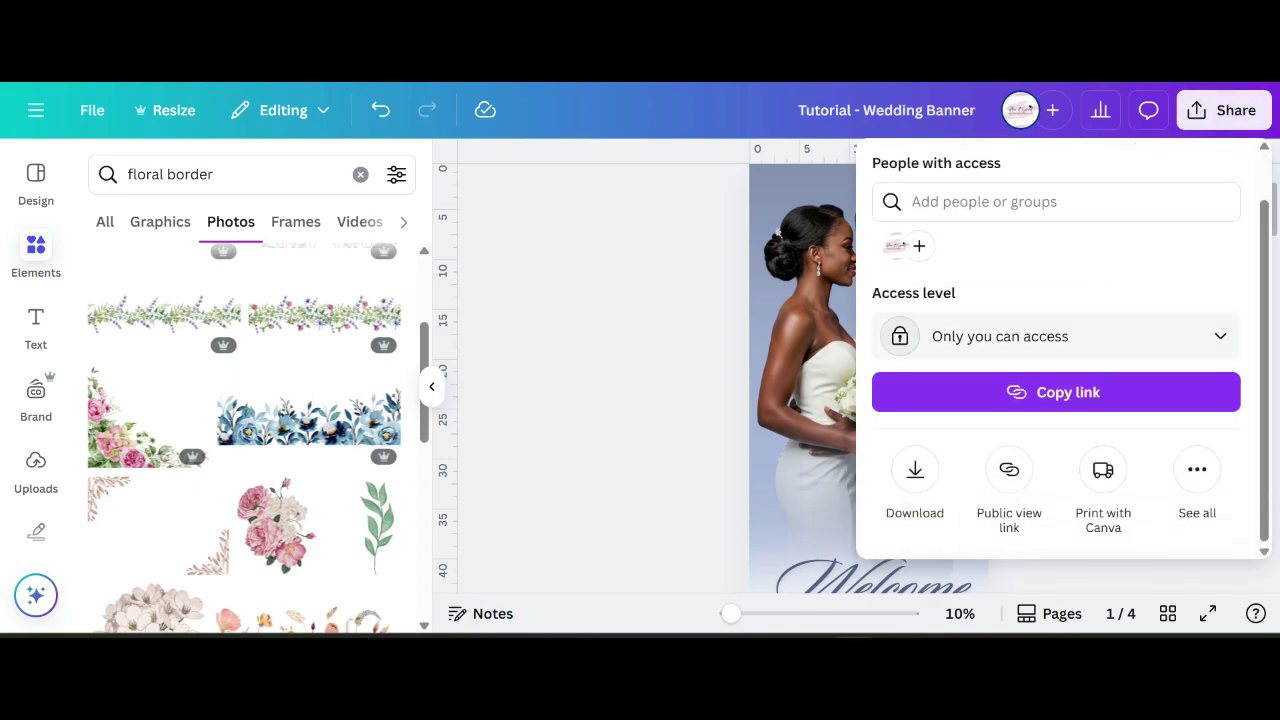
click(915, 469)
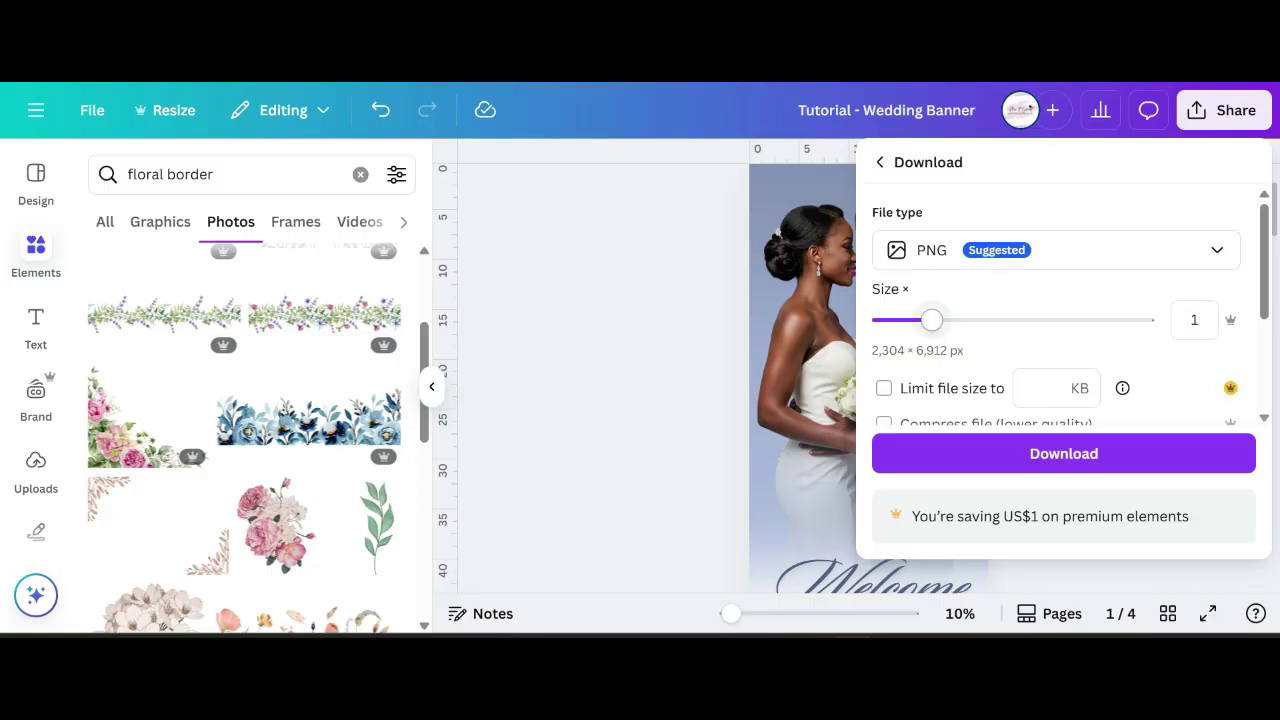
drag(931, 320, 1107, 320)
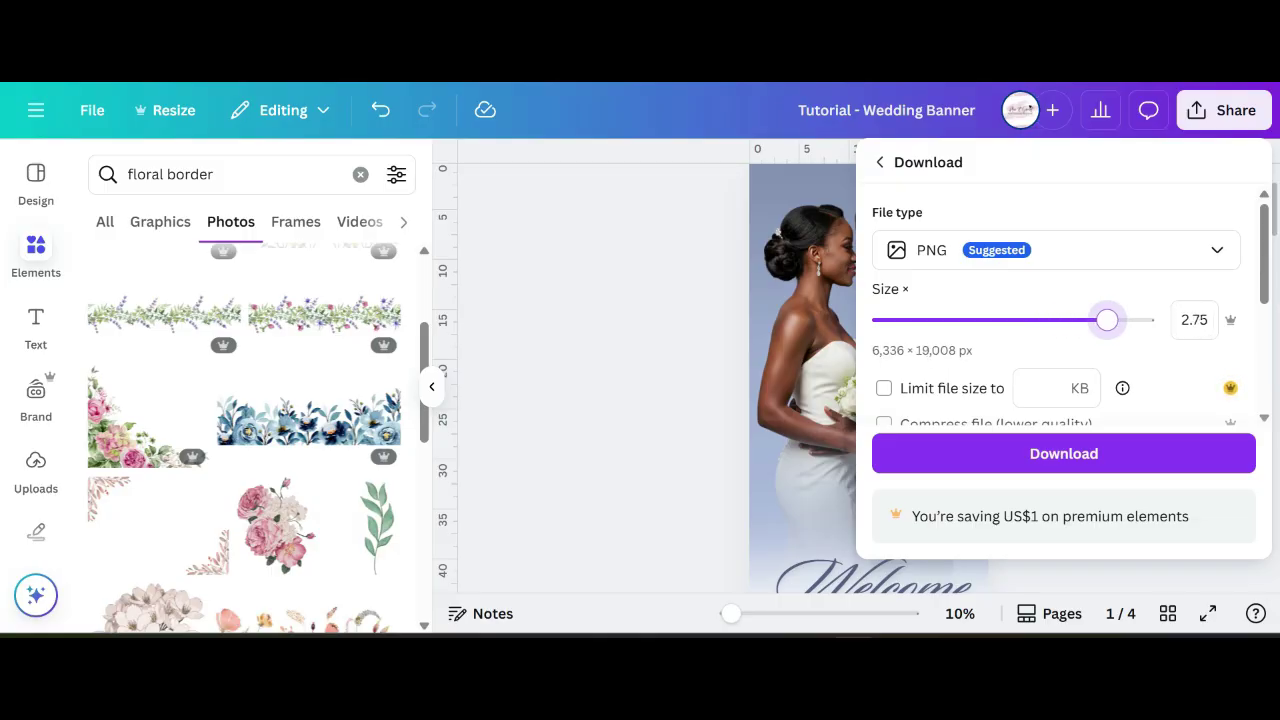
key(Escape)
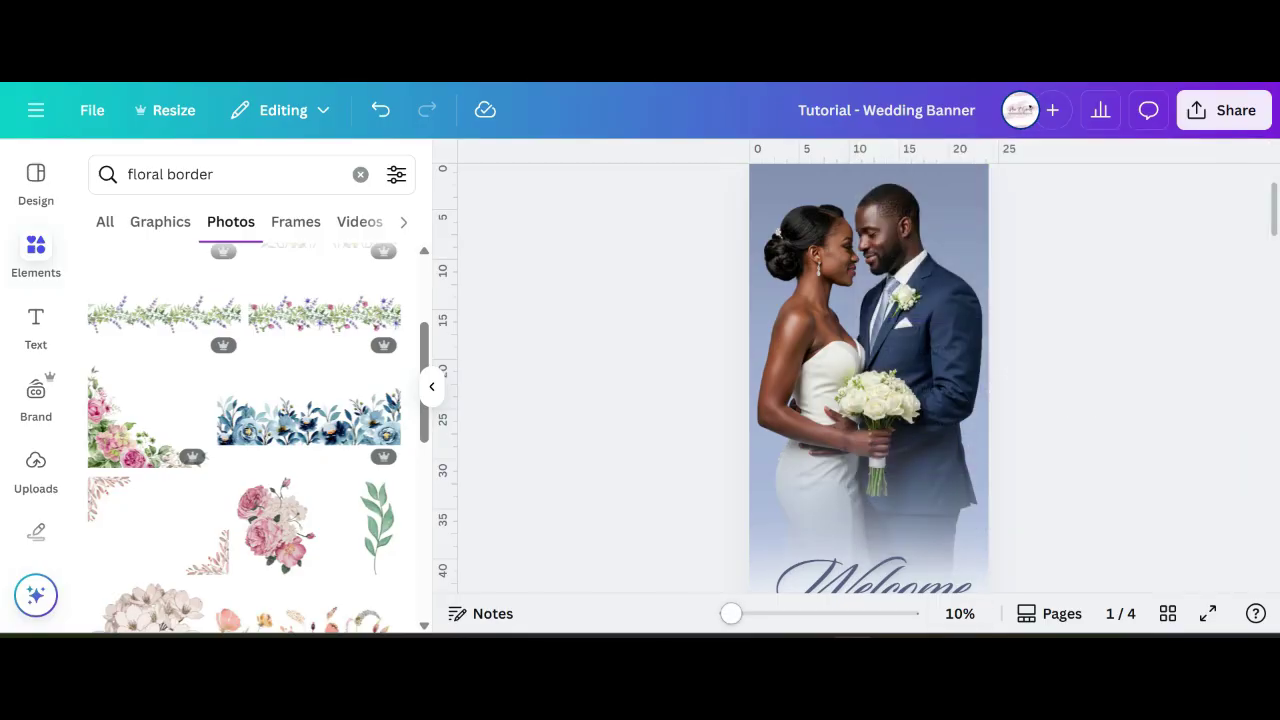
- Inspect the couple photo on the page 1 banner at 44% zoom, from the bouquet up to the faces
drag(731, 613, 797, 613)
scroll(860, 380, up, 5)
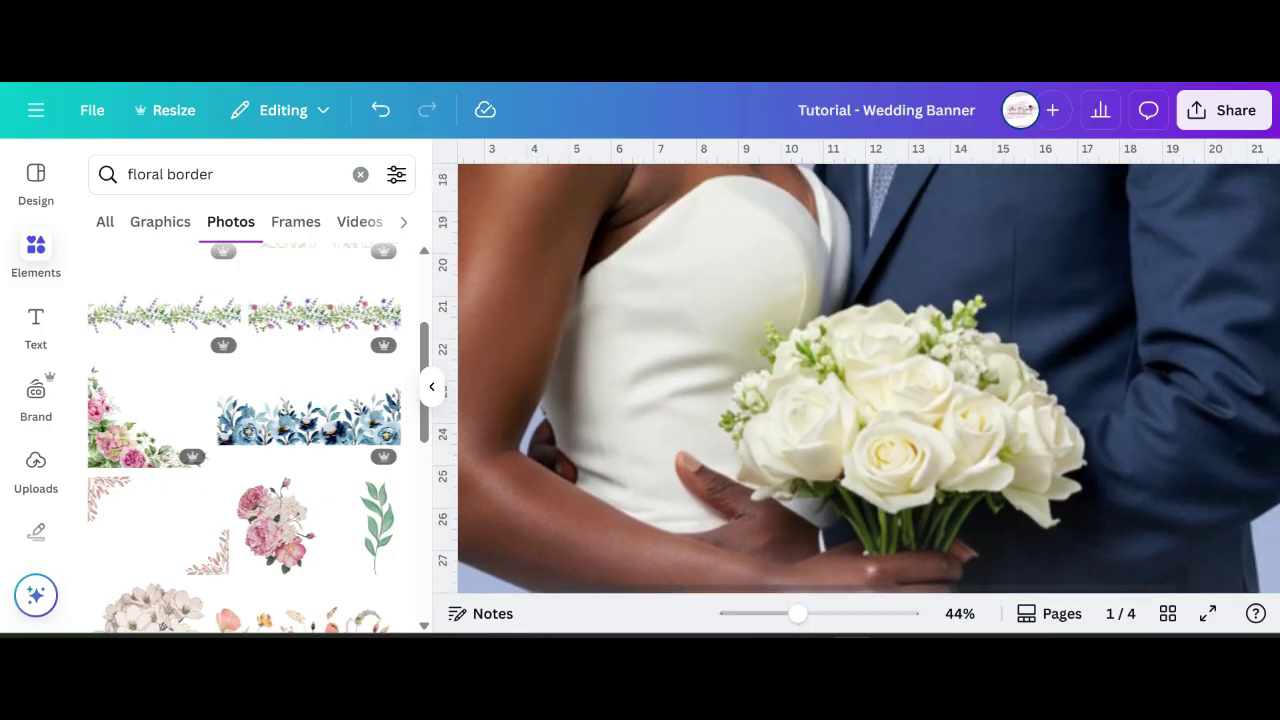
scroll(860, 380, up, 6)
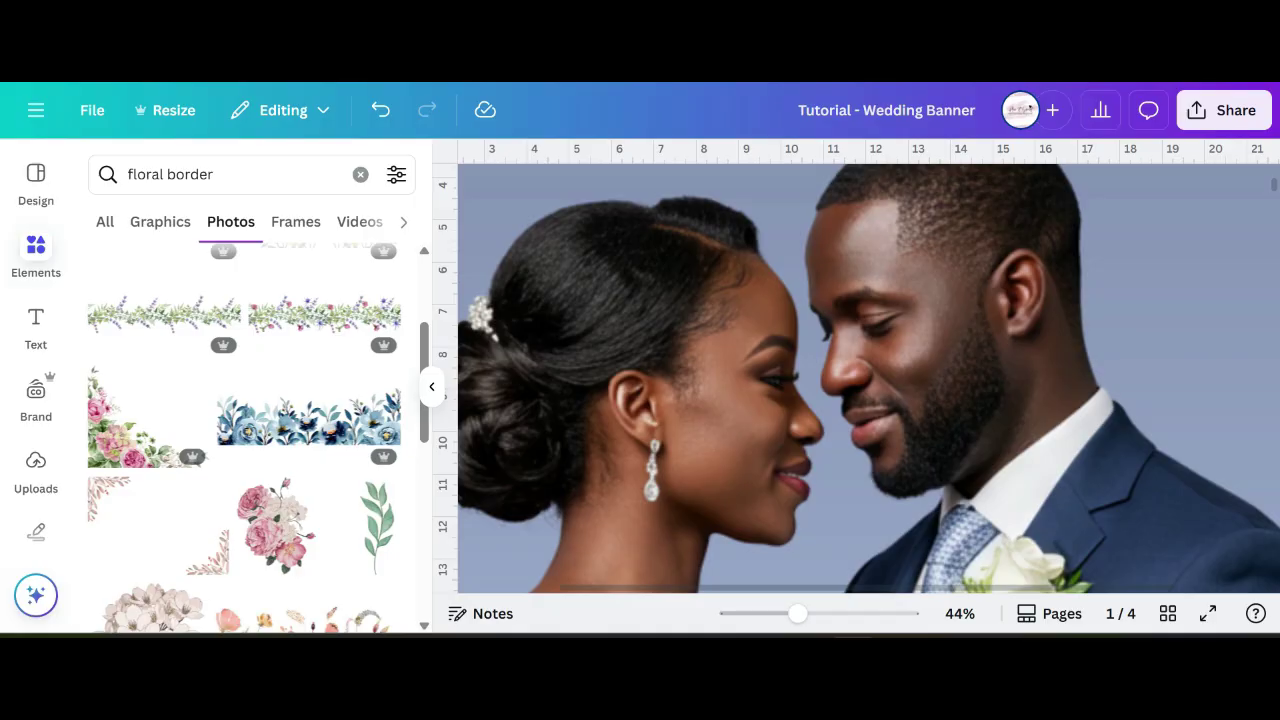
drag(797, 613, 732, 613)
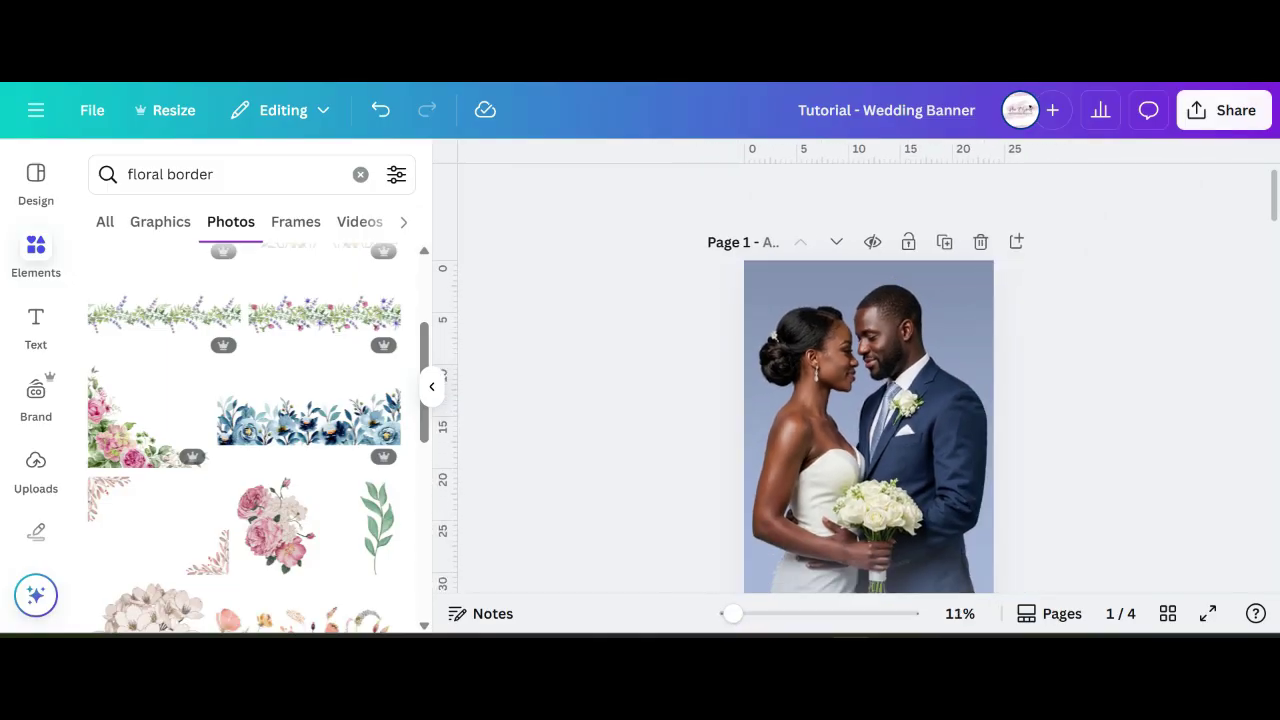
- Set up a PNG download of the design with the size multiplier at 2
click(1224, 110)
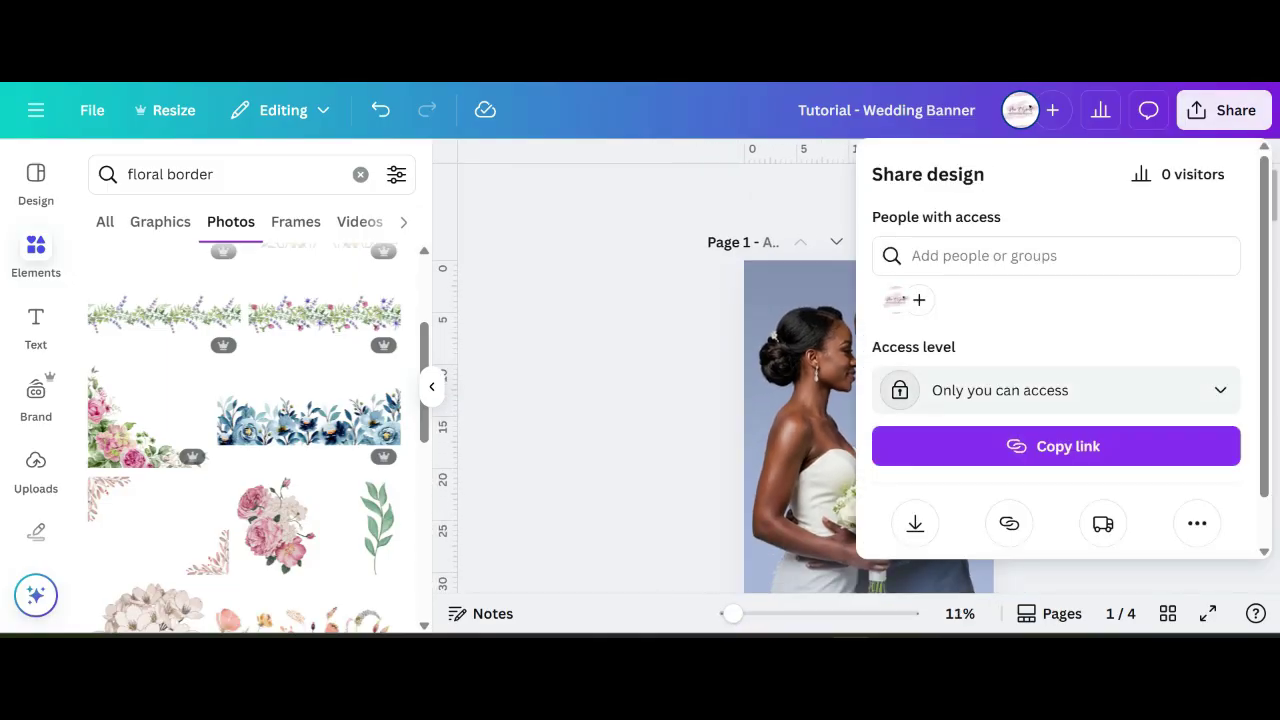
scroll(1056, 391, down, 1)
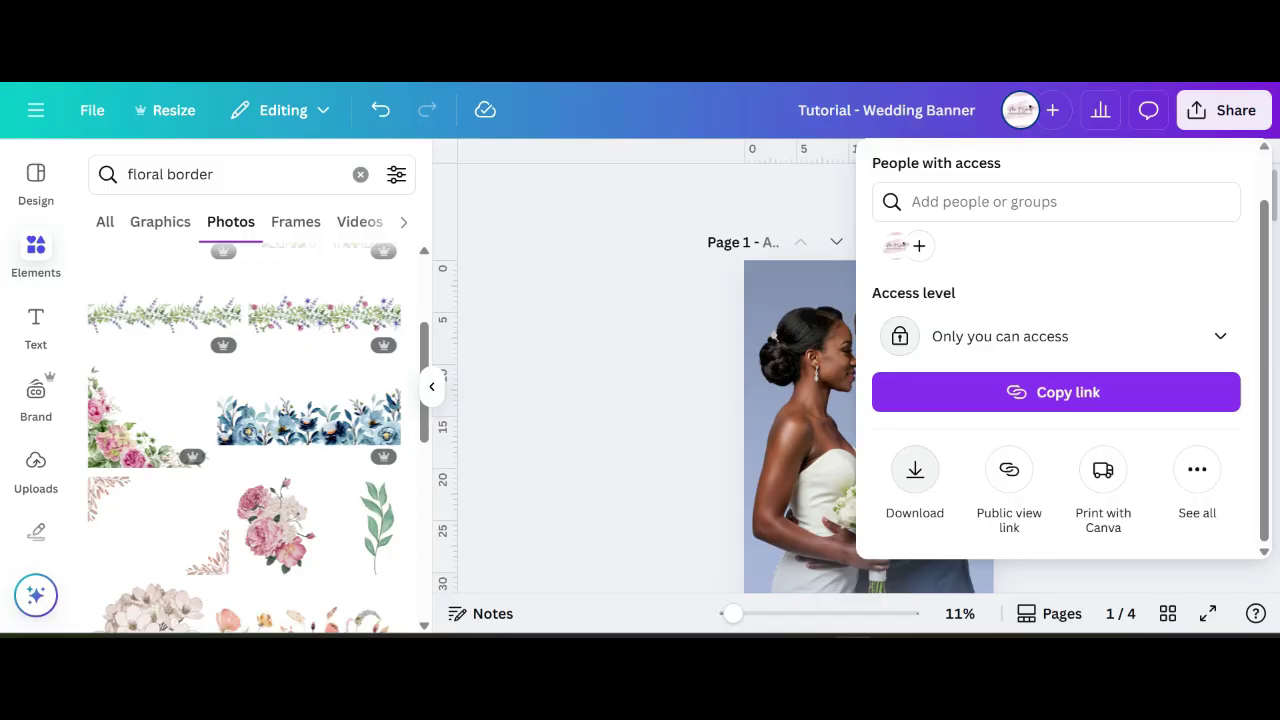
click(915, 470)
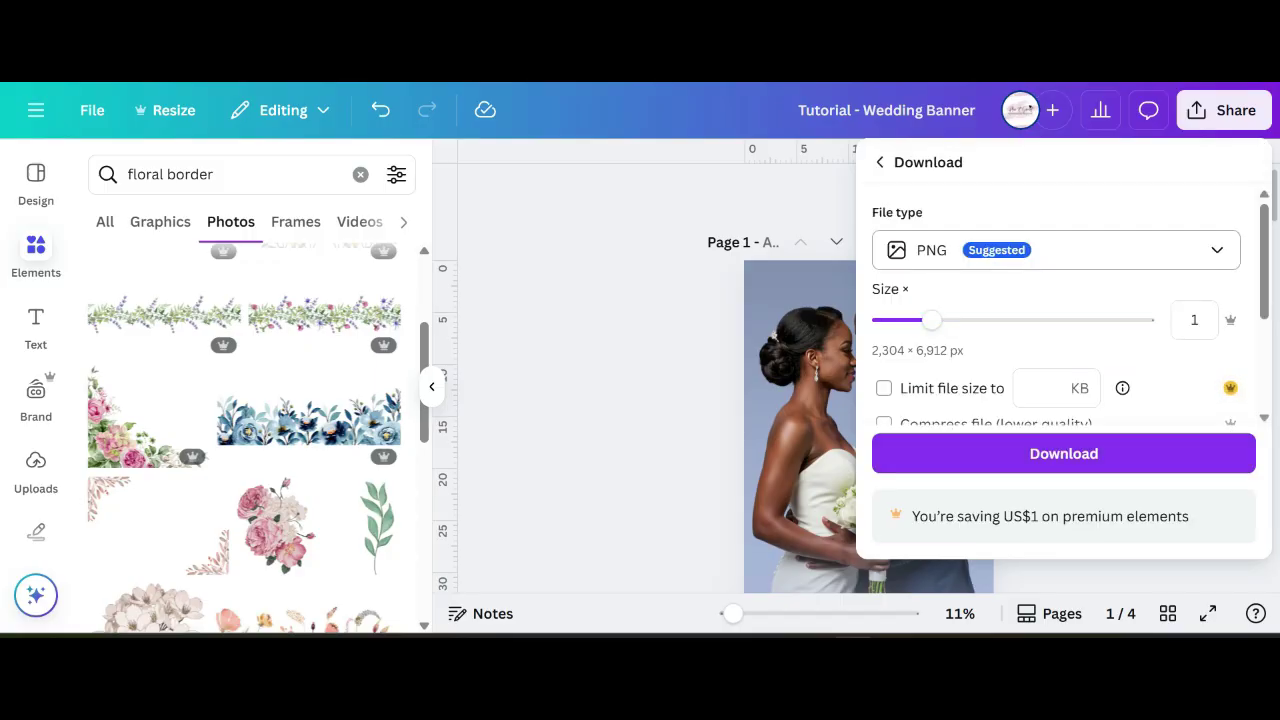
drag(931, 320, 1031, 320)
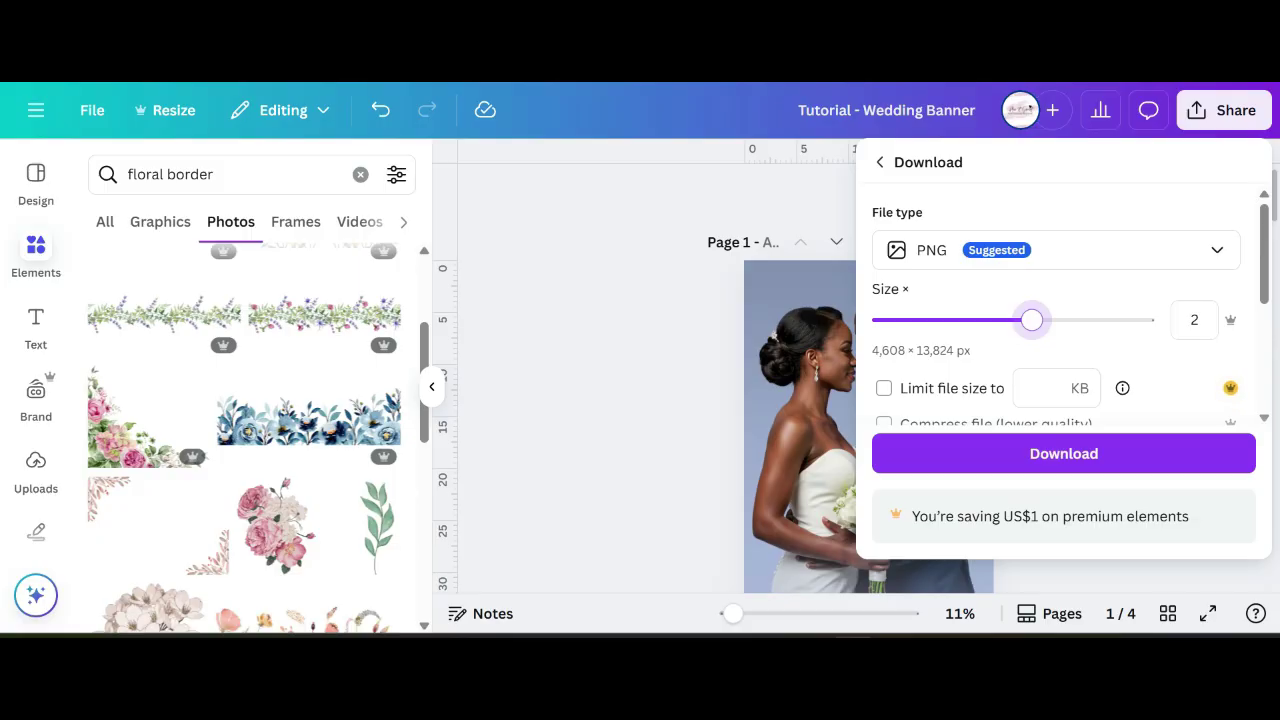
- Restrict the download to page 1 only
scroll(1064, 300, down, 2)
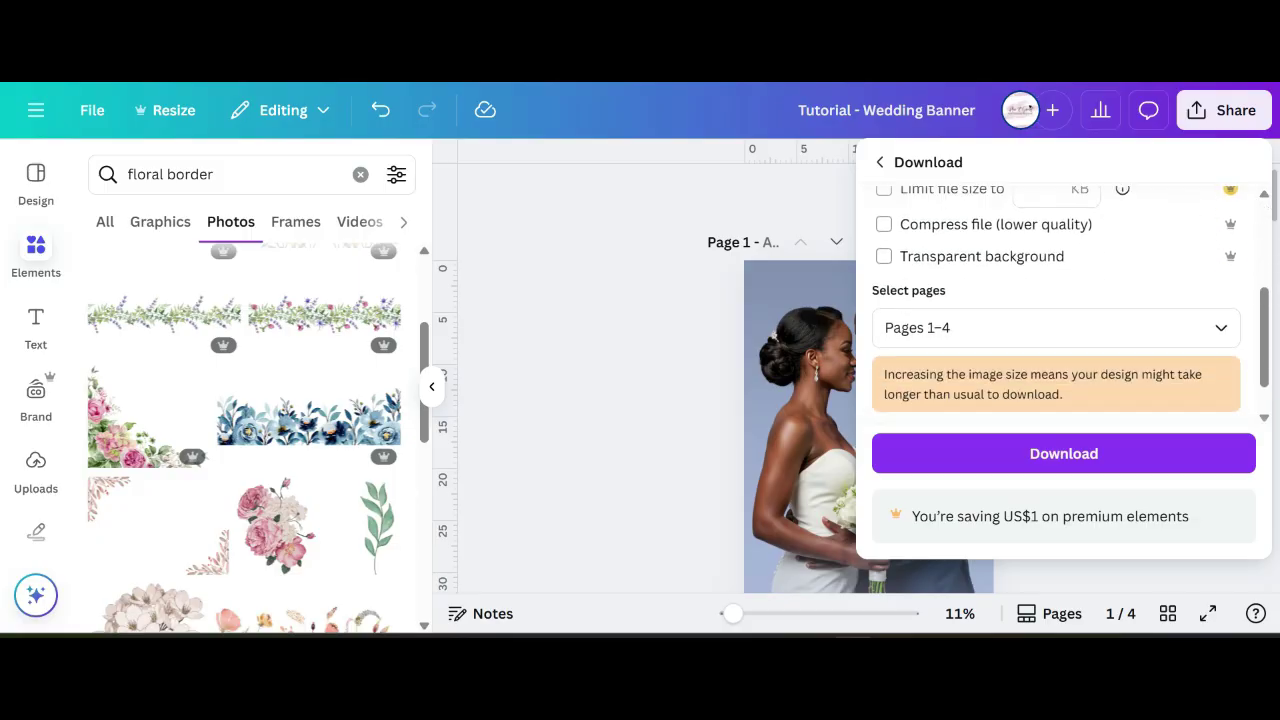
click(1056, 328)
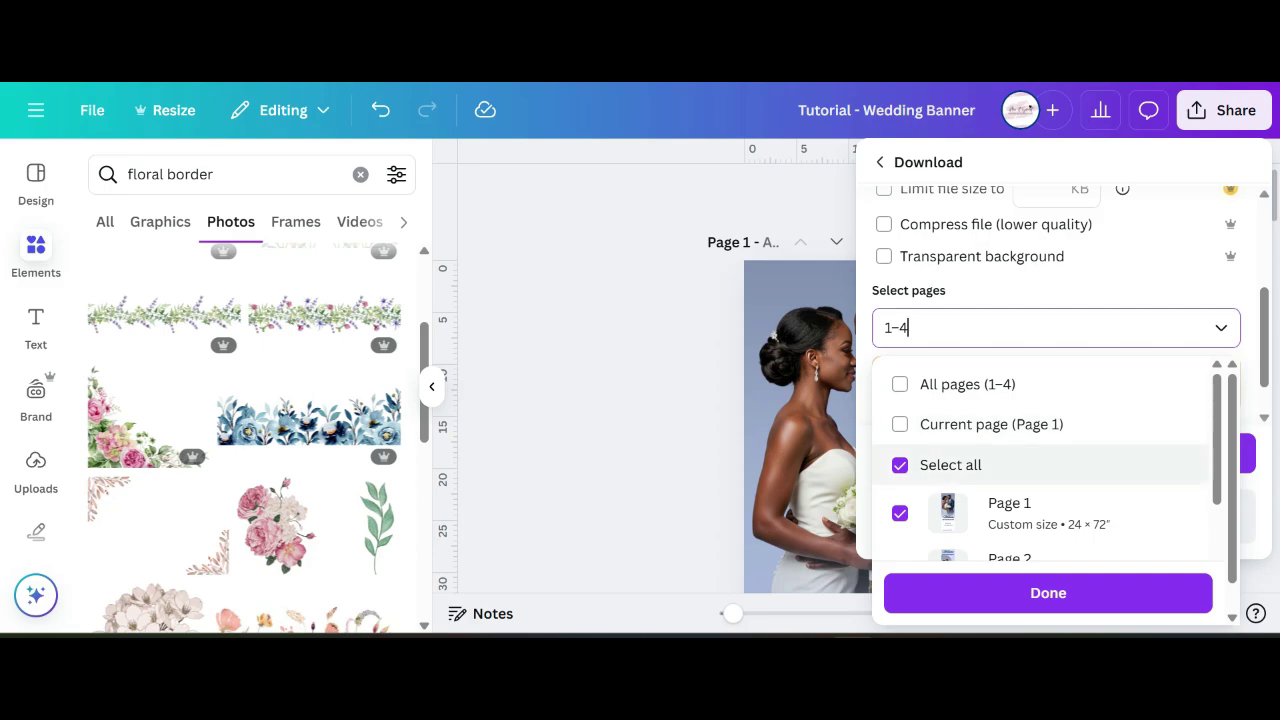
click(901, 465)
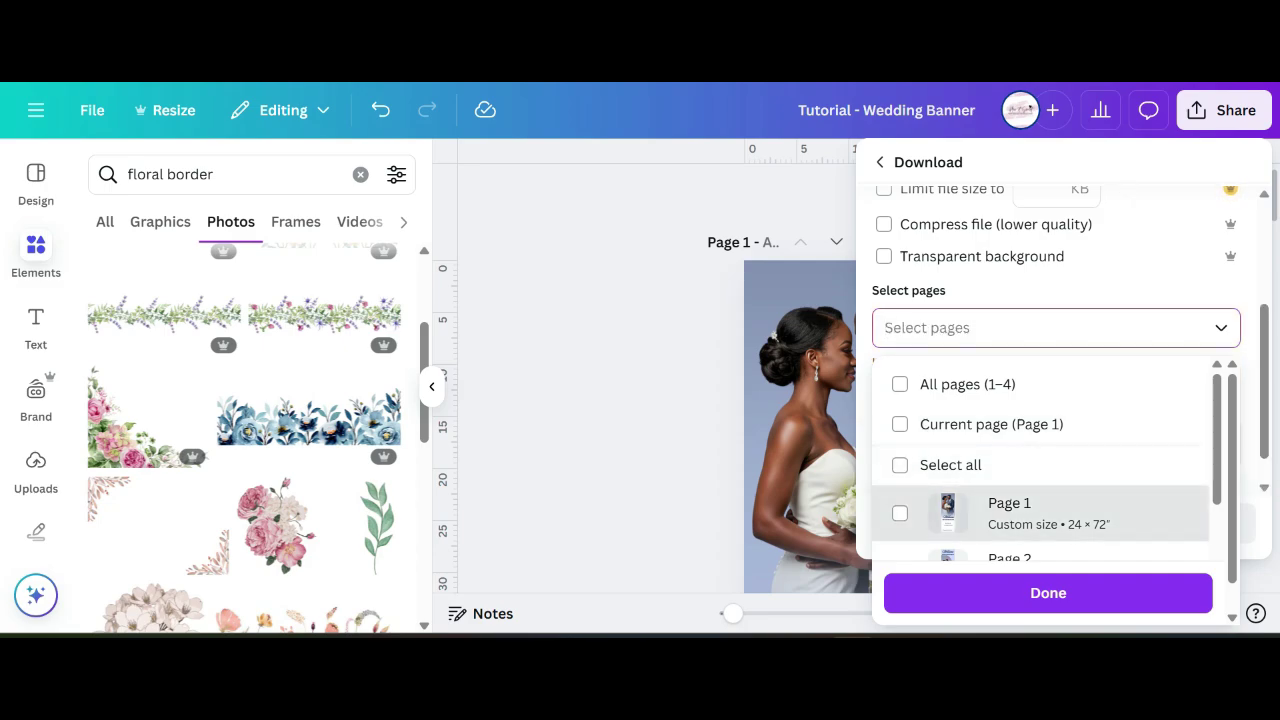
click(900, 513)
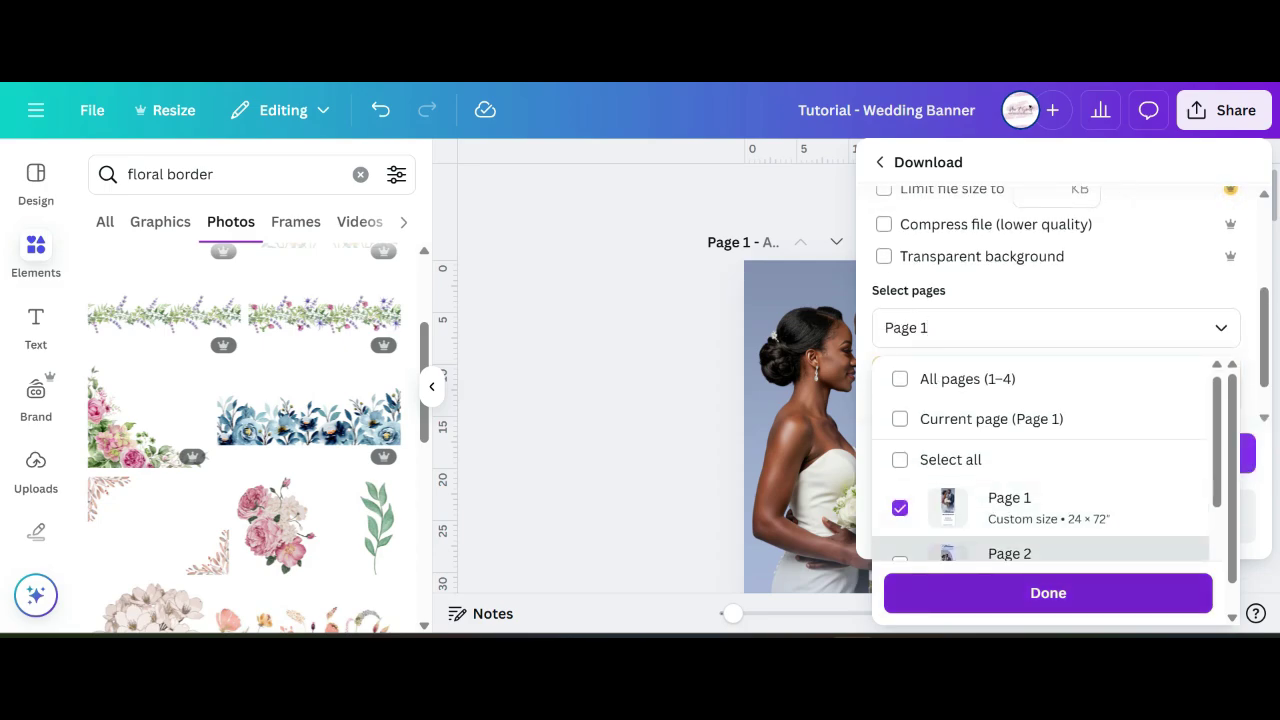
click(1048, 593)
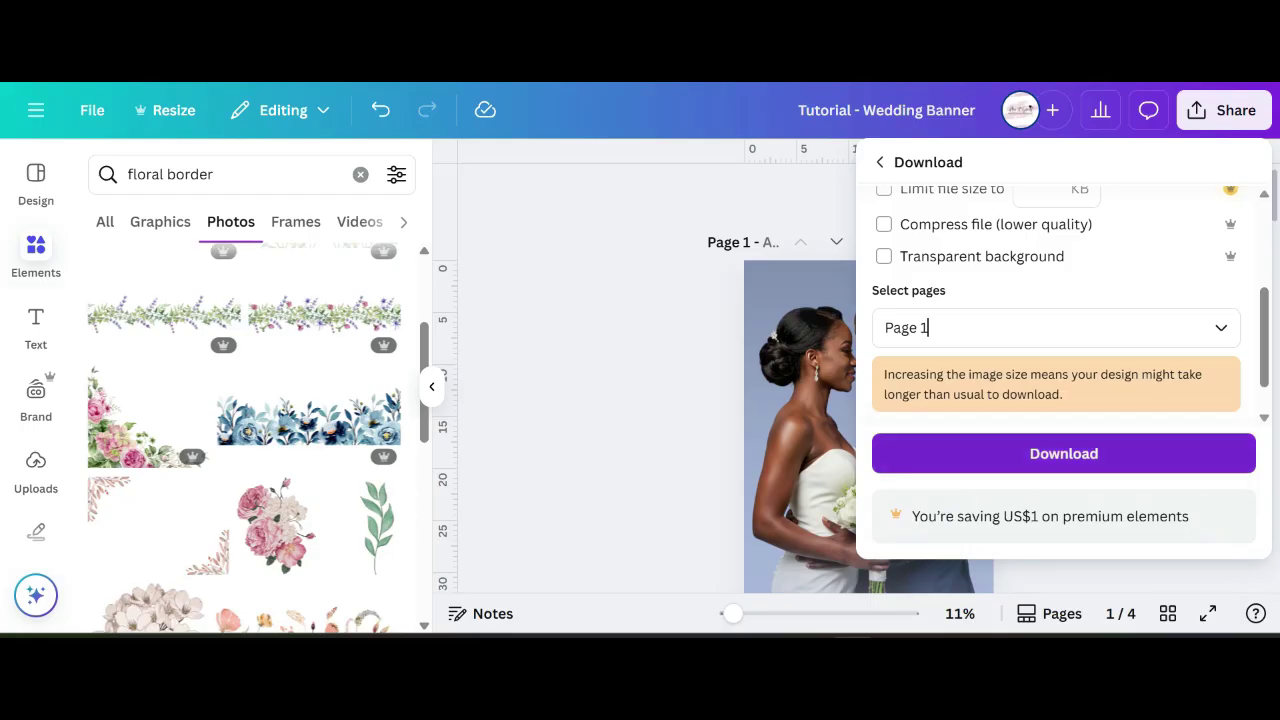
- Download the page 1 PNG and rotate the image in the photo viewer by three clockwise quarter turns into landscape orientation
click(1000, 453)
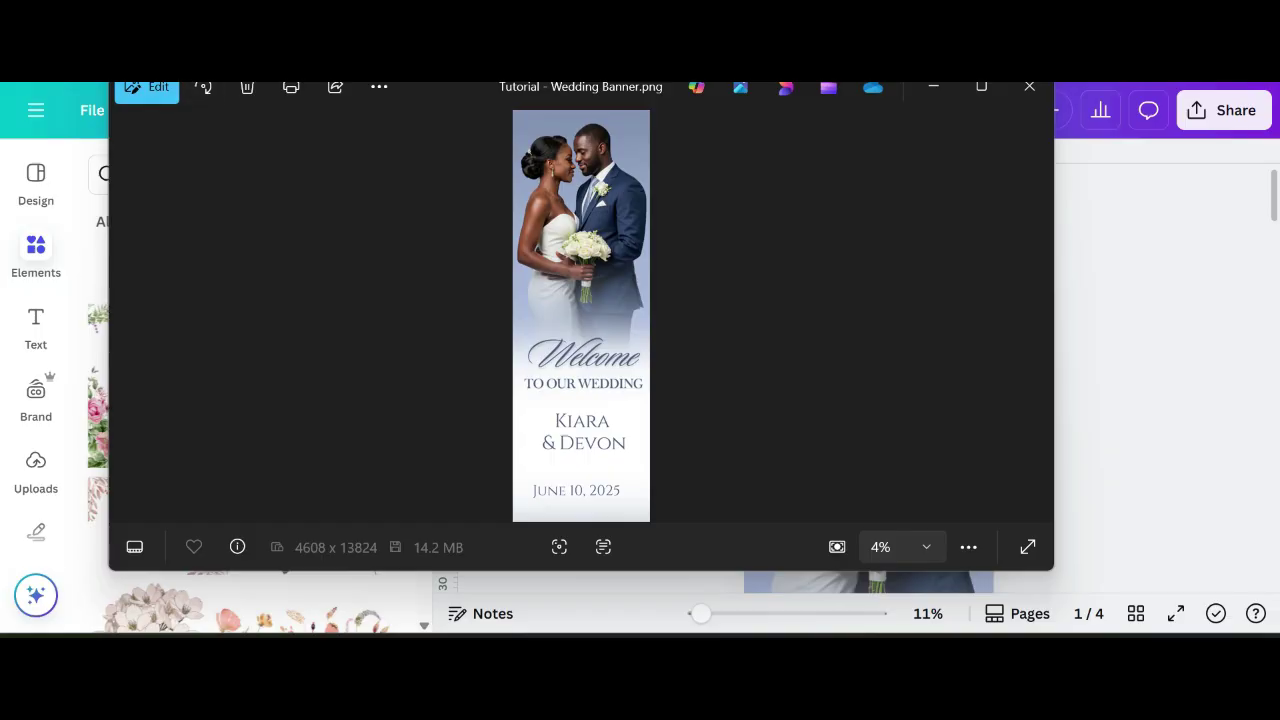
click(203, 87)
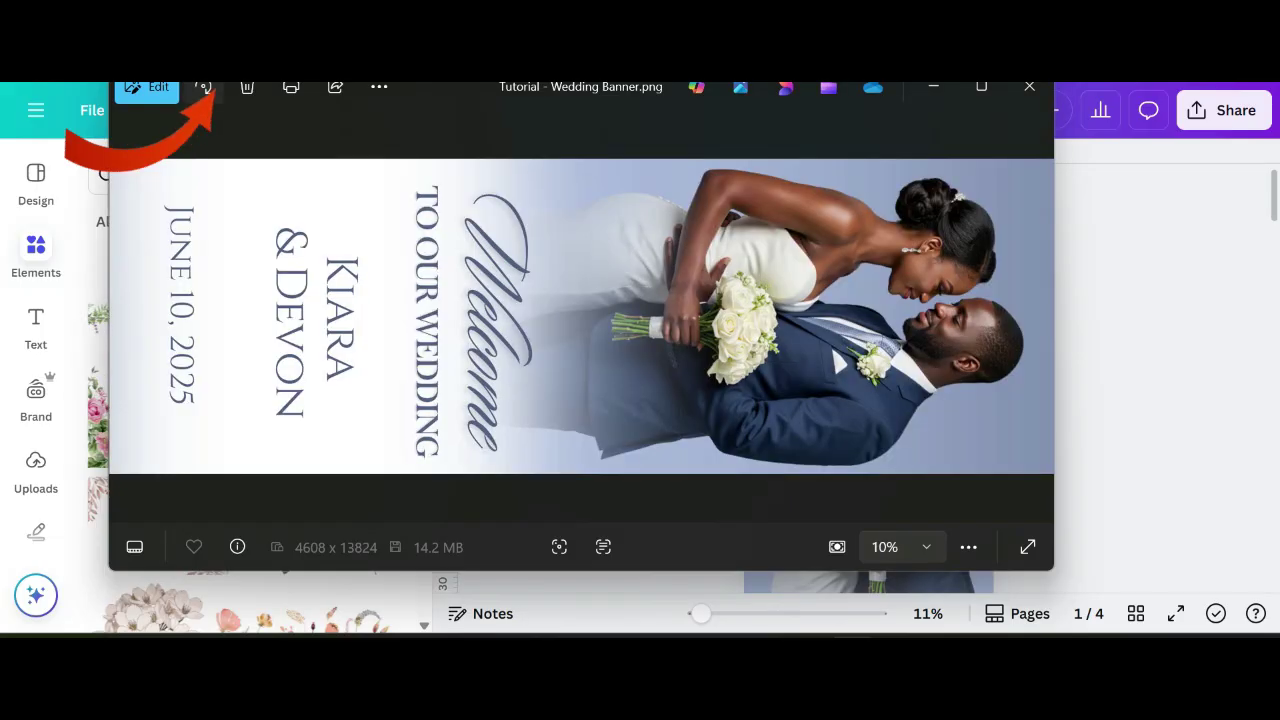
click(203, 87)
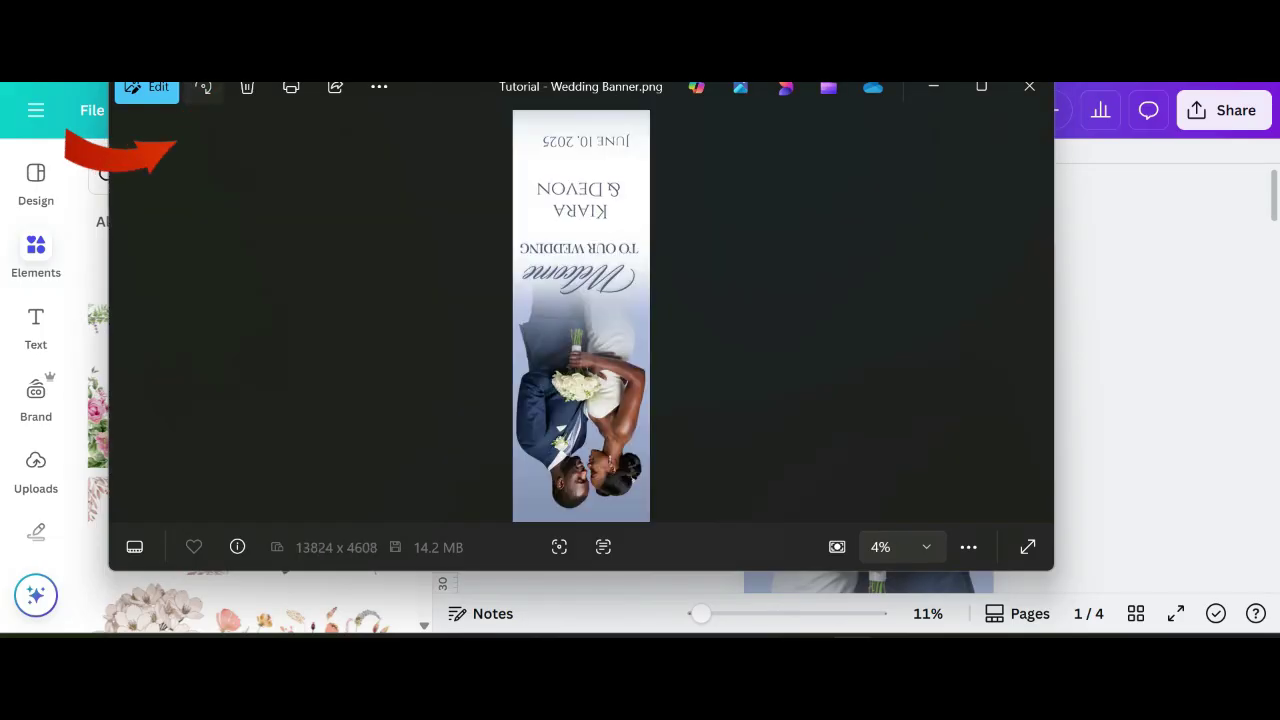
click(203, 87)
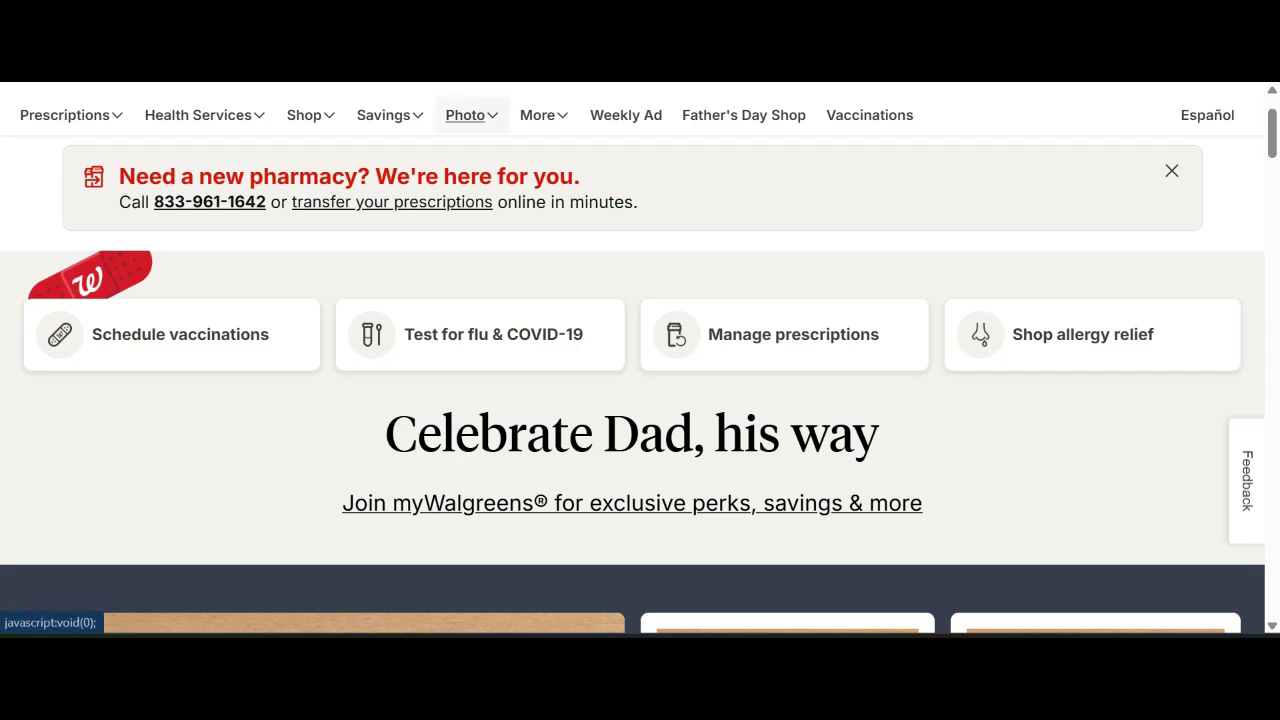
- On the Walgreens website, find Banners among all photo products and start a 2×6 Satin Paper banner project
click(466, 115)
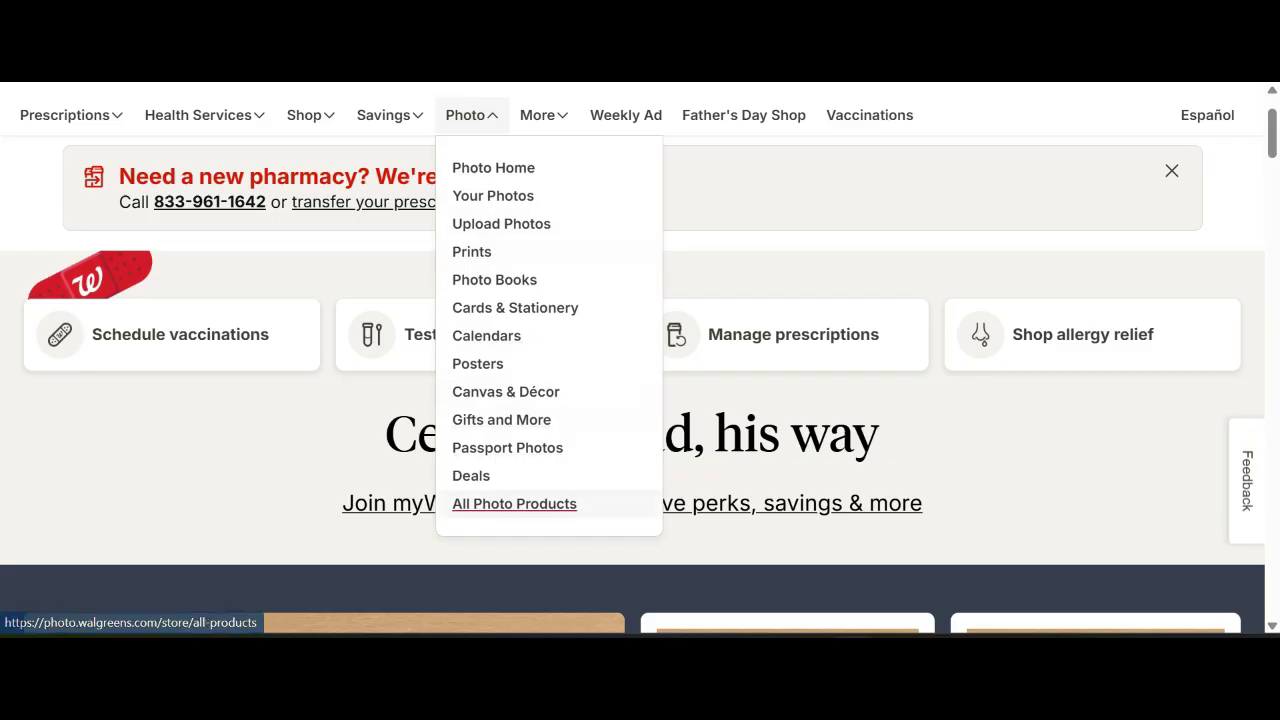
click(514, 503)
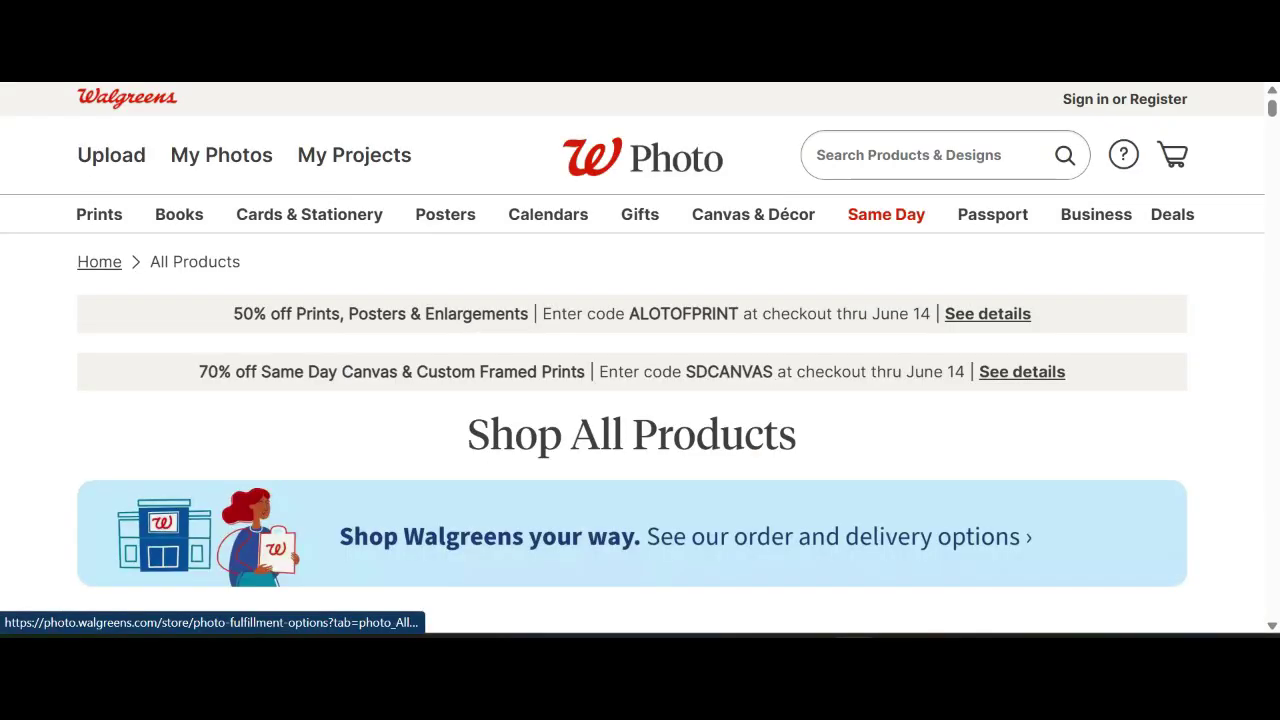
scroll(514, 503, down, 5)
scroll(490, 420, down, 2)
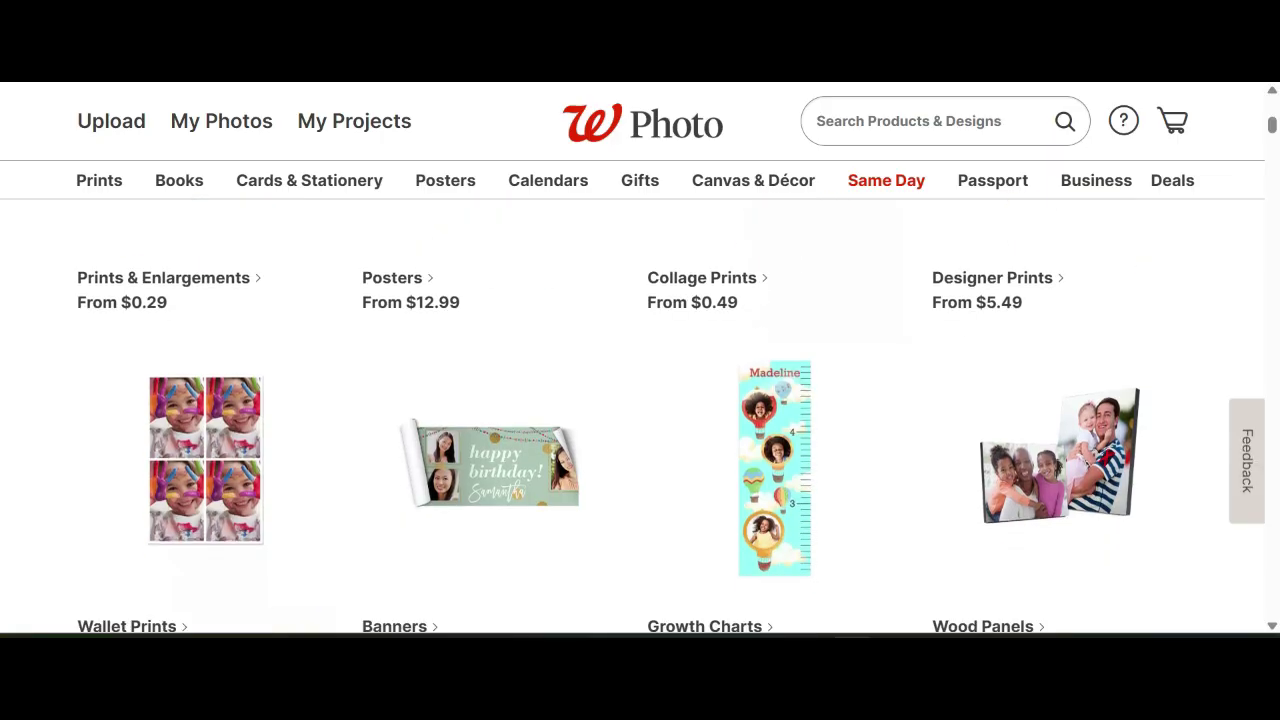
scroll(490, 420, up, 1)
scroll(490, 420, down, 2)
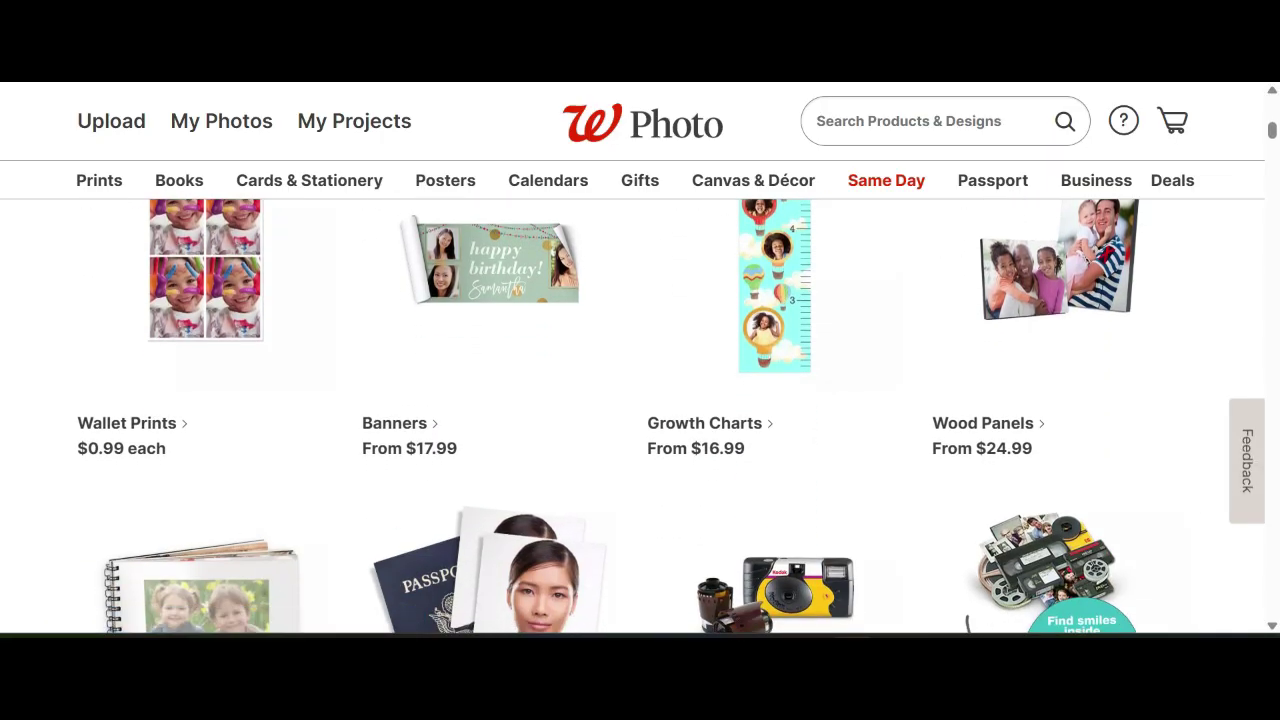
click(395, 423)
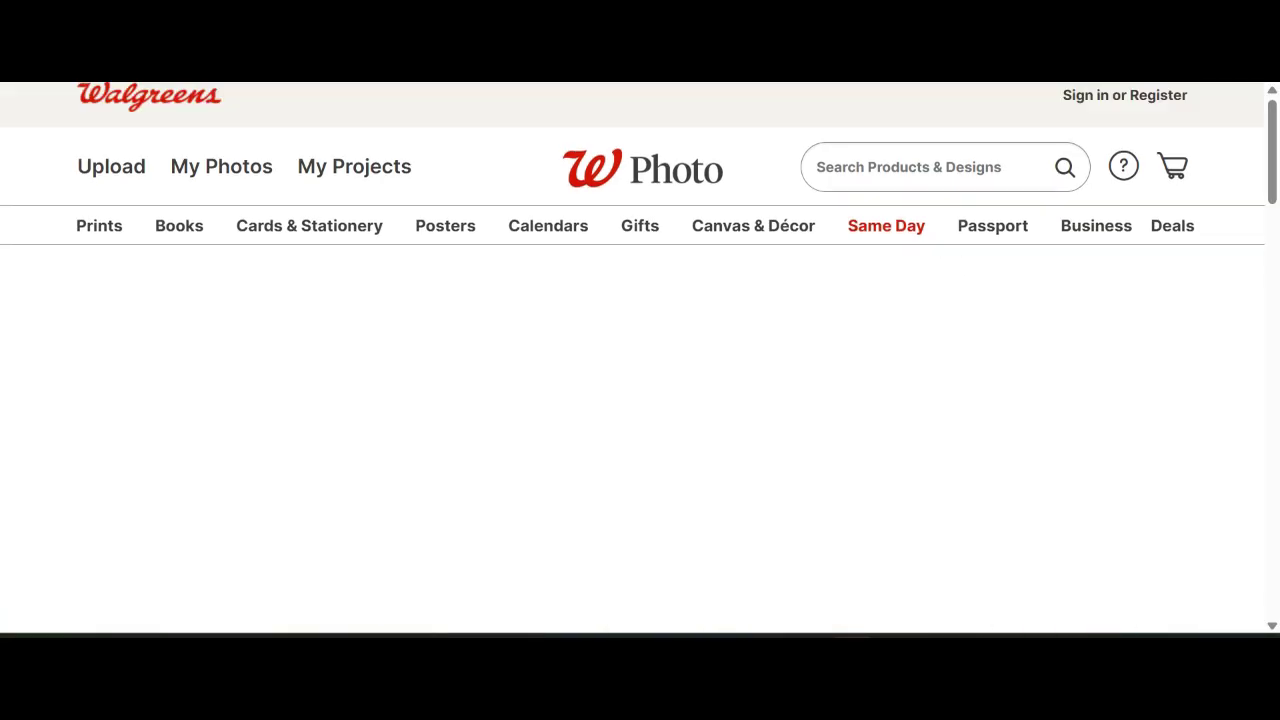
scroll(640, 400, down, 2)
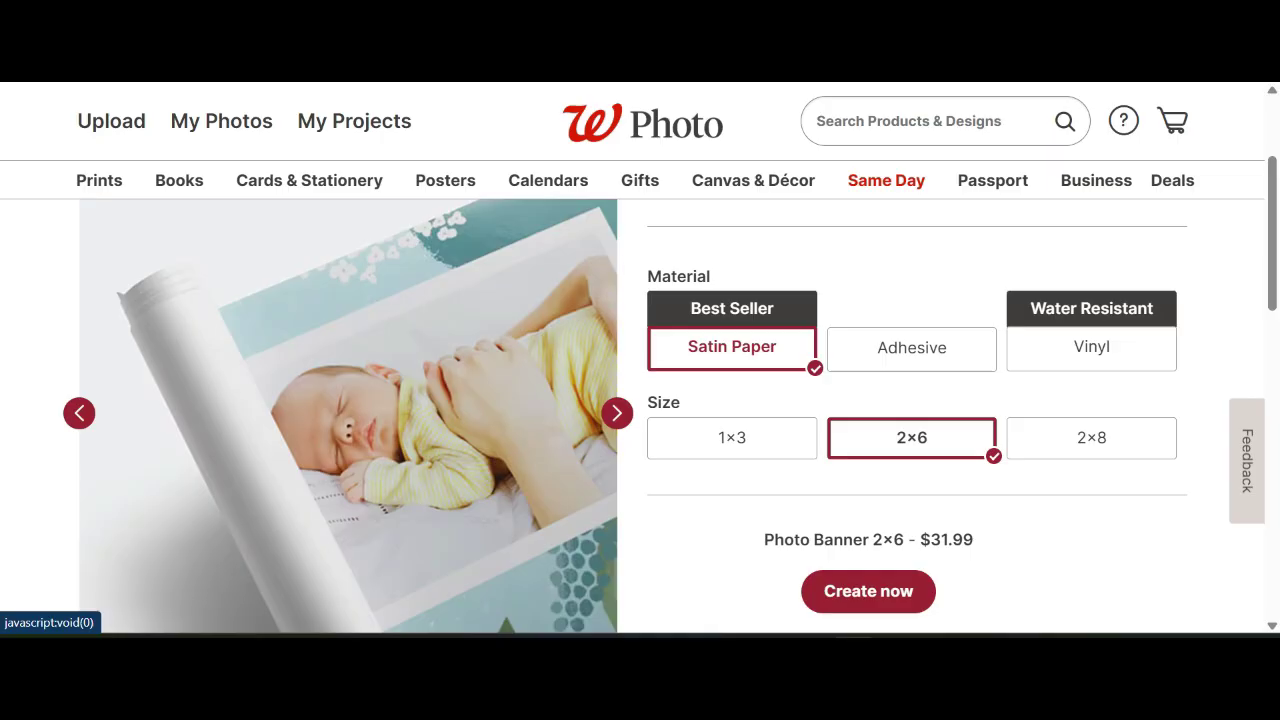
scroll(868, 591, up, 2)
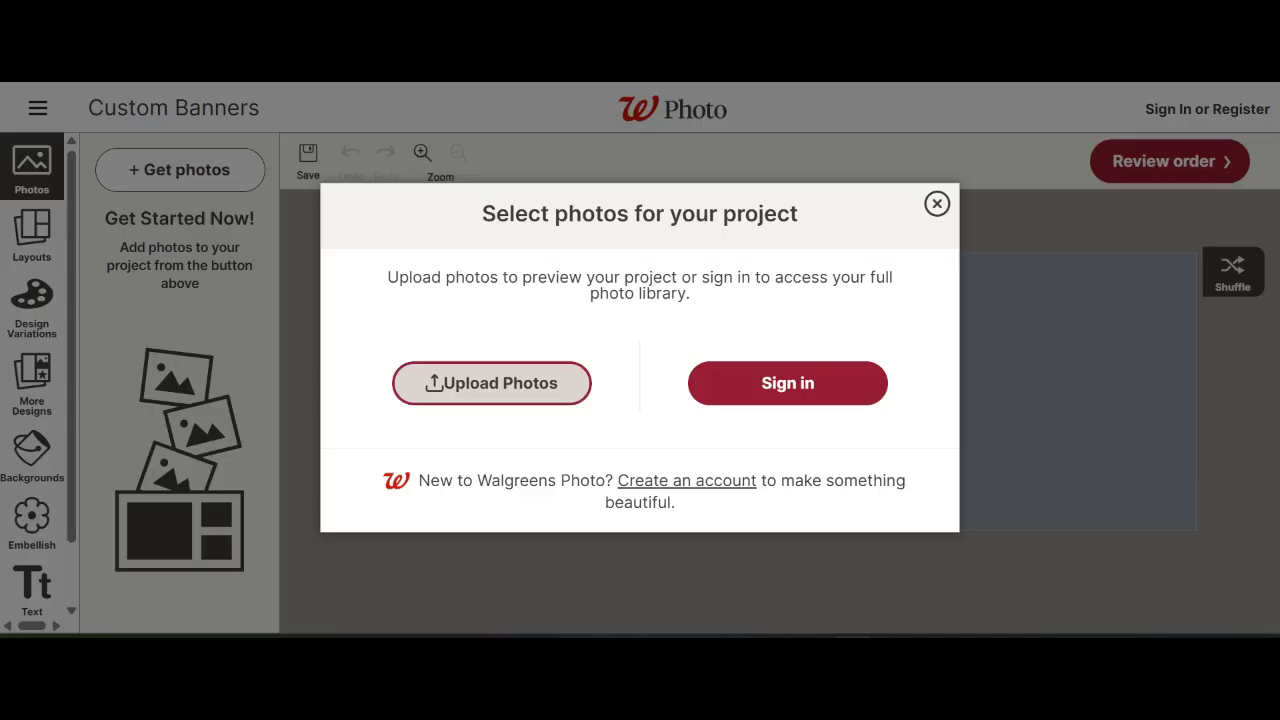
- Upload the rotated Tutorial - Wedding Banner image and add it to the custom banner project
click(491, 383)
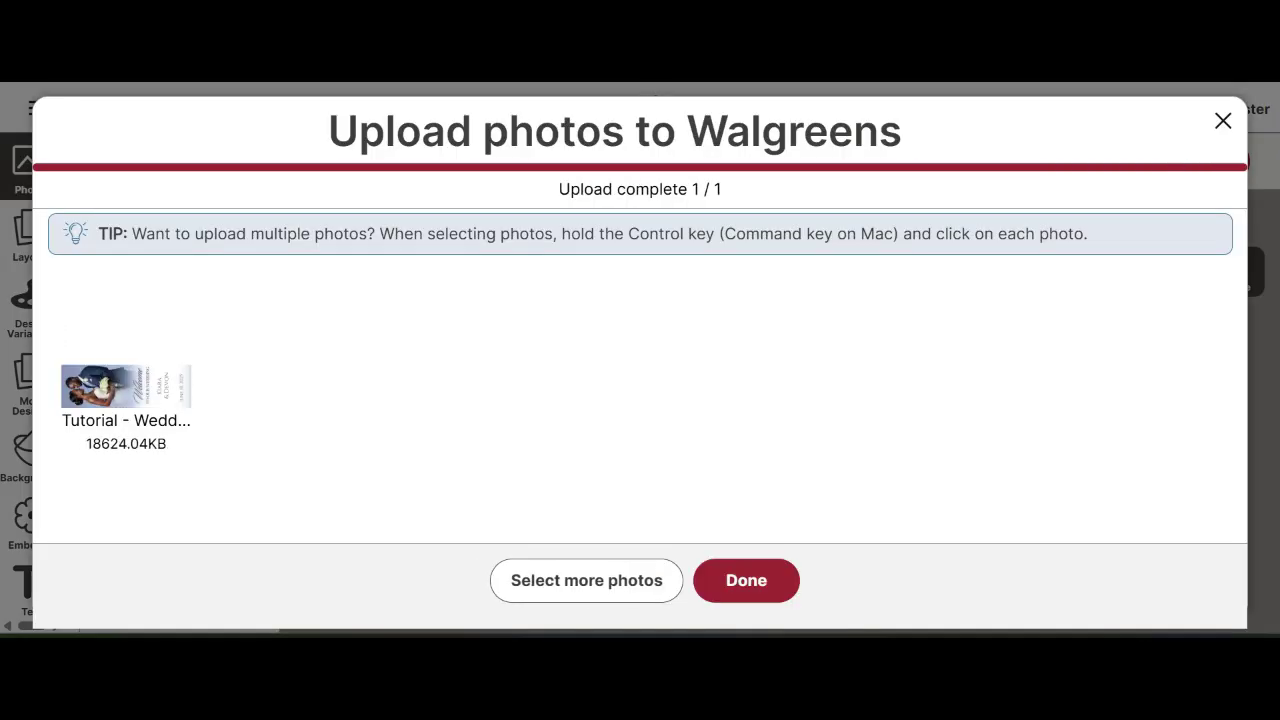
click(746, 580)
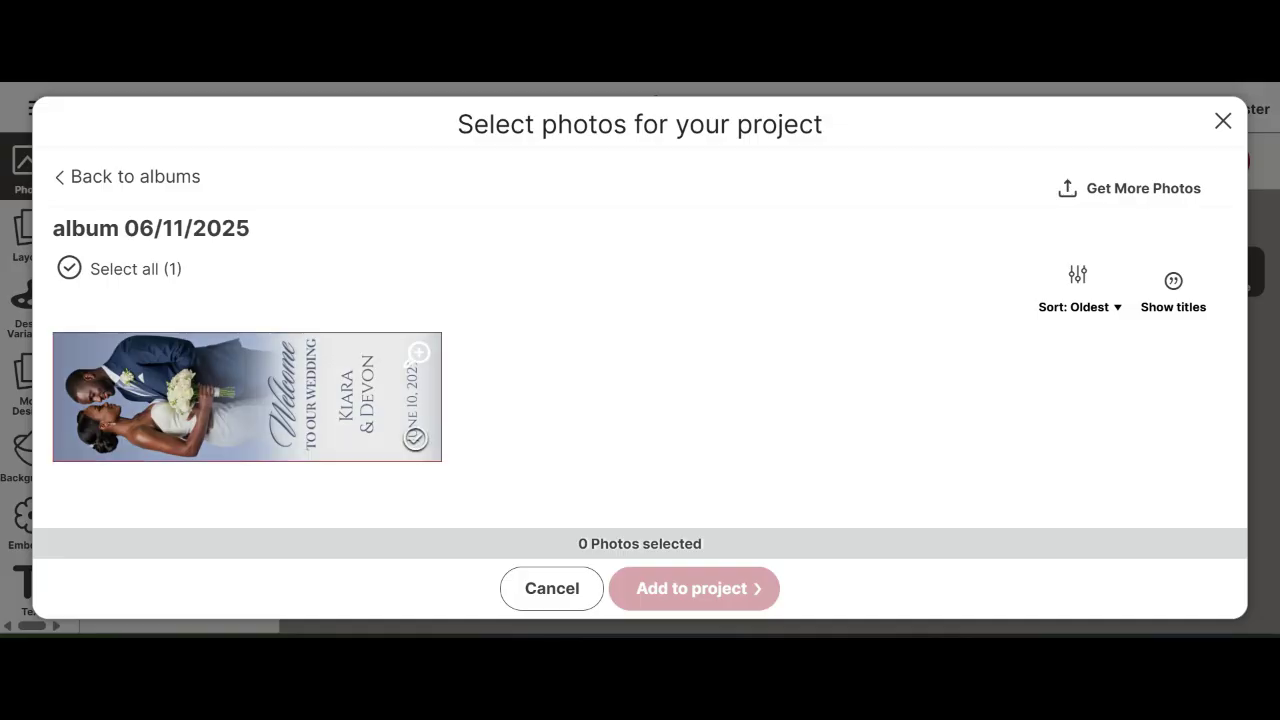
click(415, 437)
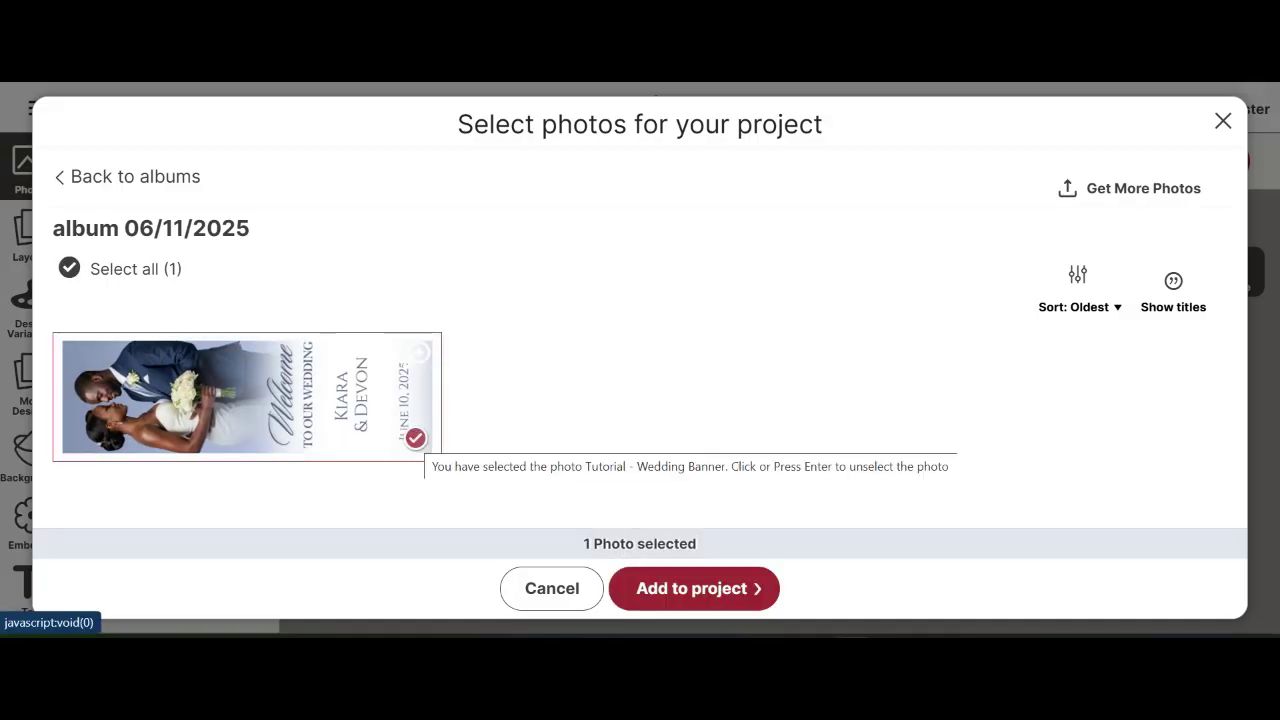
click(694, 588)
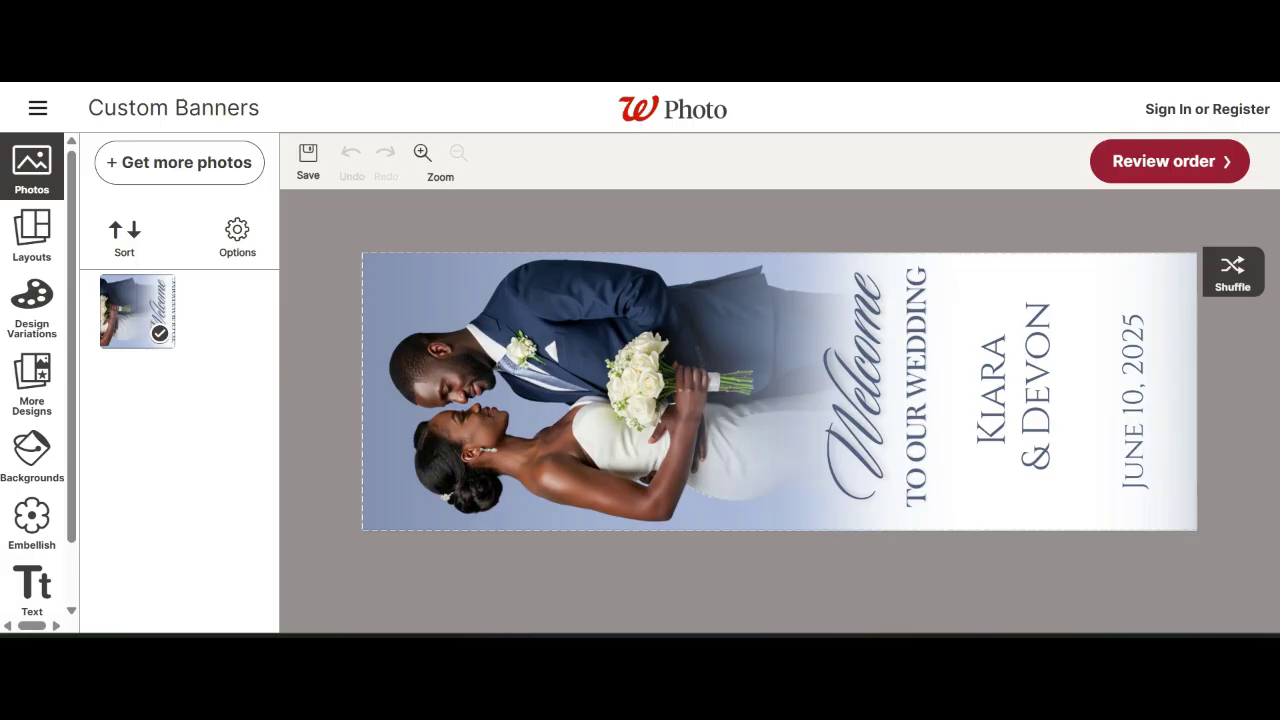
- Order the banner in the 2×6 size, adding it to the photo cart, and begin the coupon code entry
click(1170, 161)
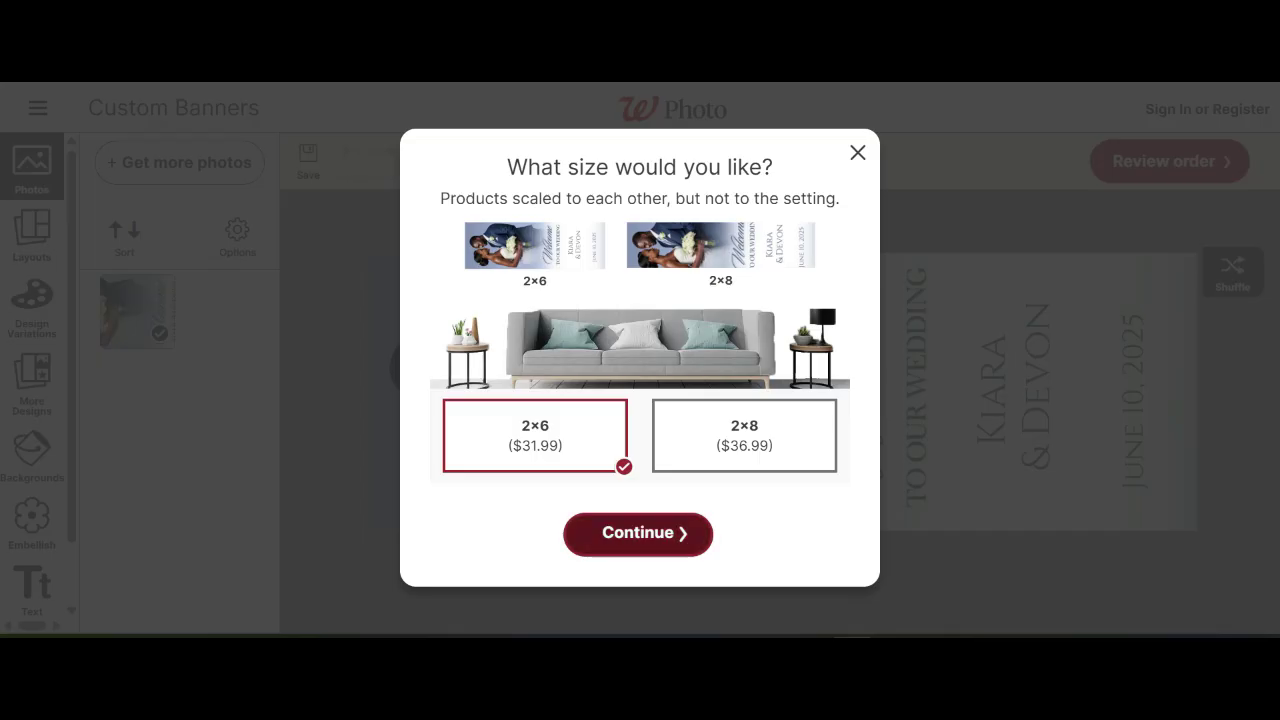
click(638, 533)
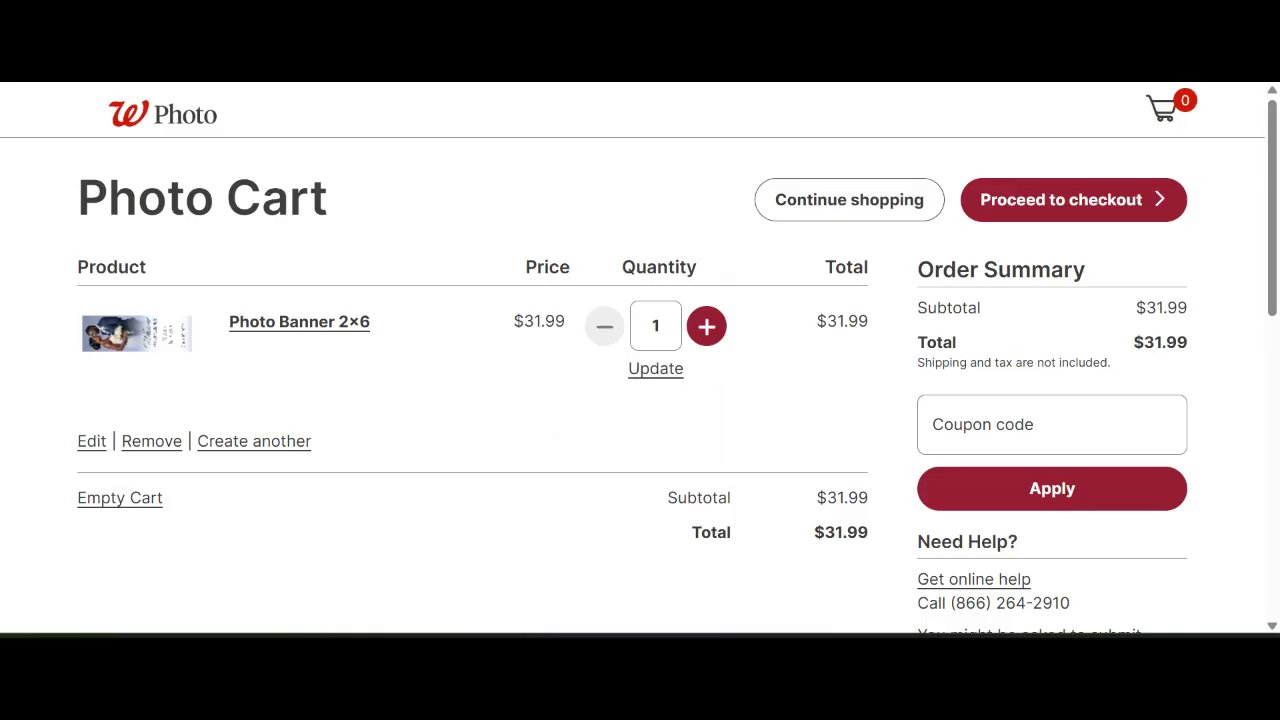
click(1052, 425)
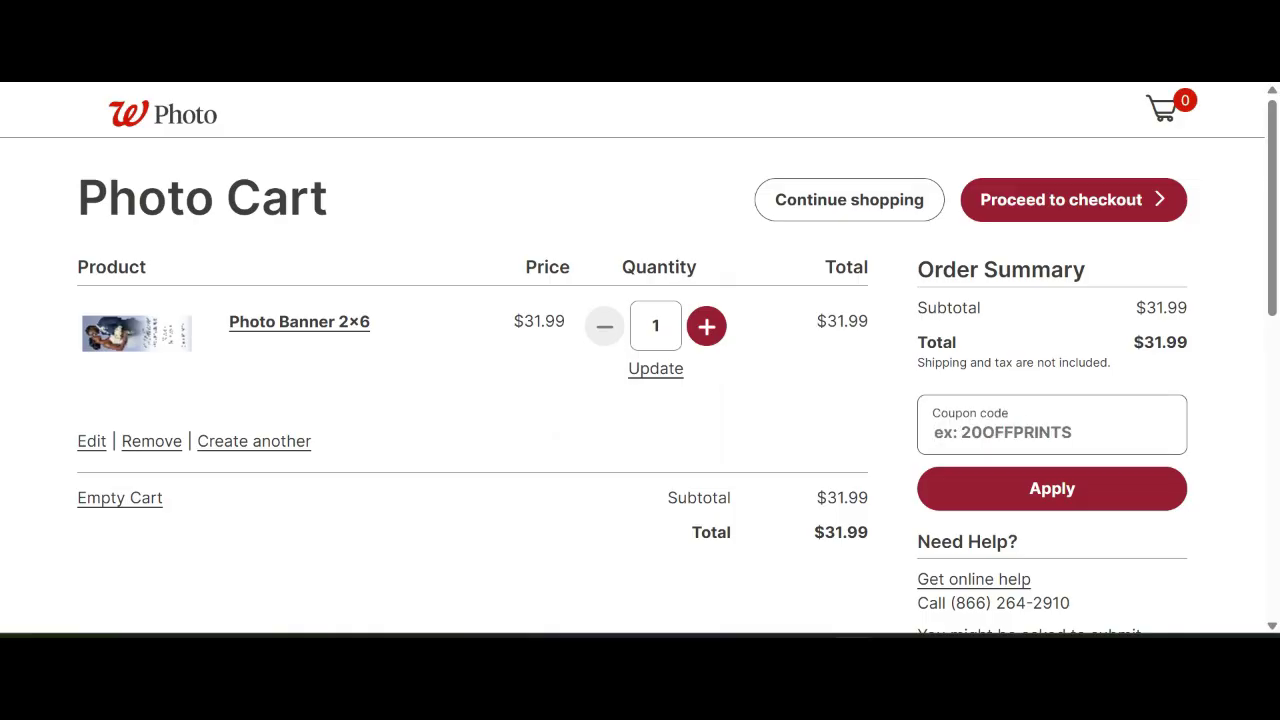